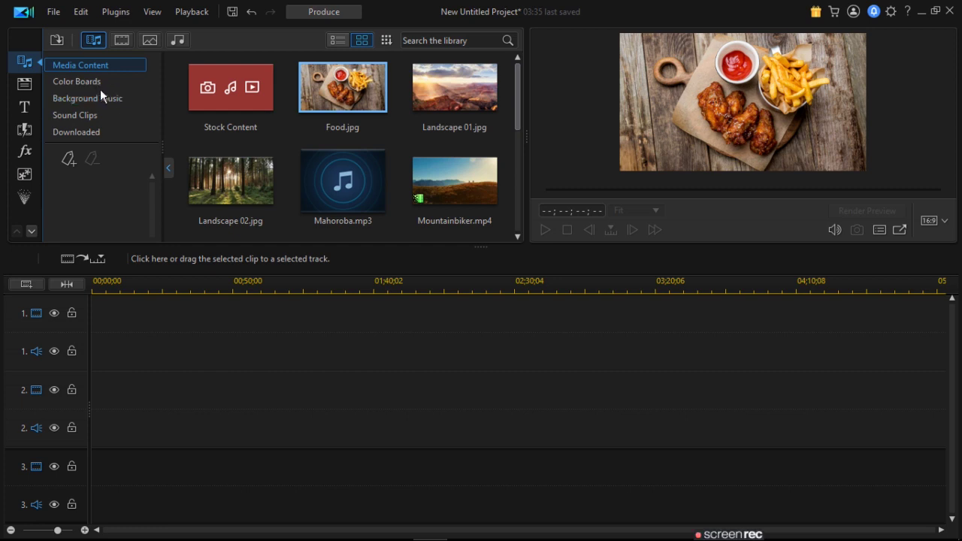
Look through the sample media in the Media Content library down to the last travel image
{"action": "left_click", "coordinate": [94, 66]}
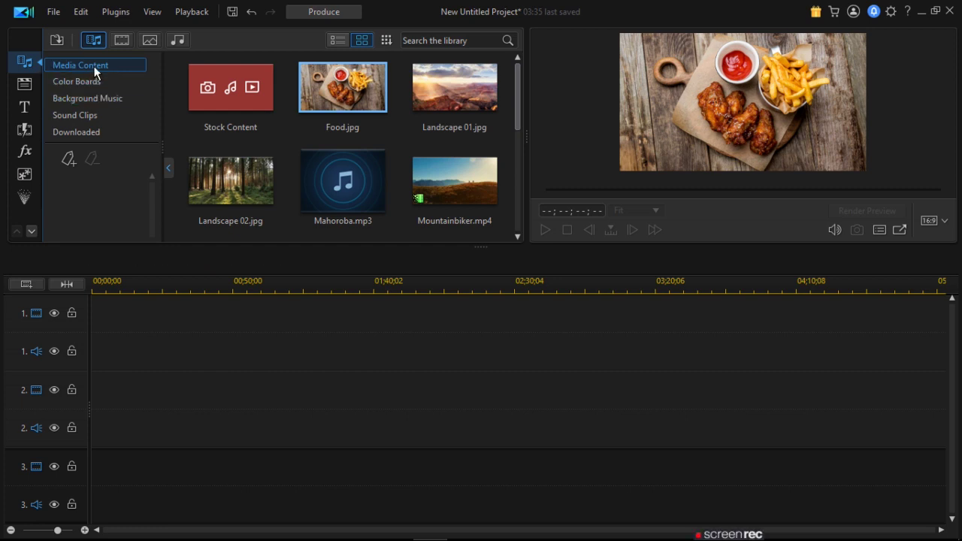
{"action": "left_click", "coordinate": [518, 191]}
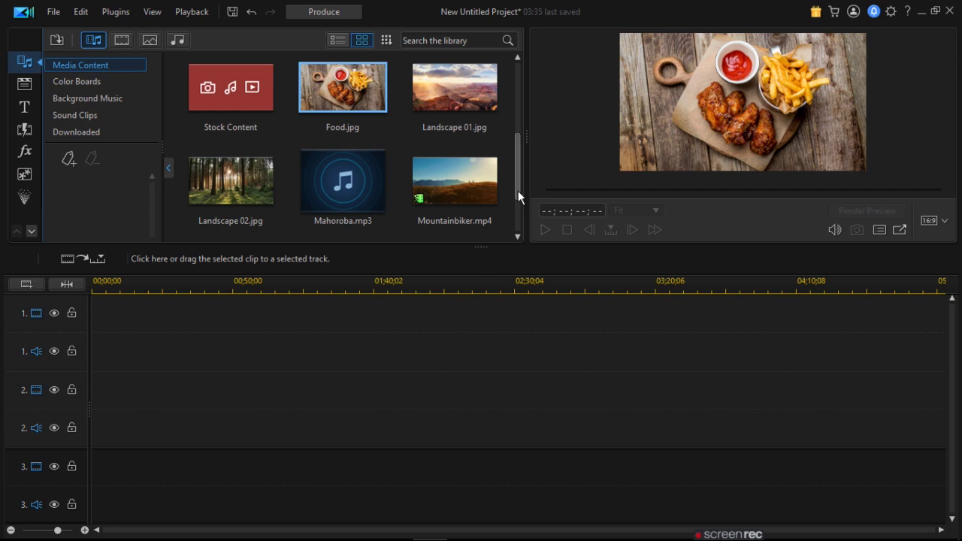
{"action": "left_click", "coordinate": [518, 191]}
{"action": "left_click_drag", "start_coordinate": [518, 191], "coordinate": [527, 227]}
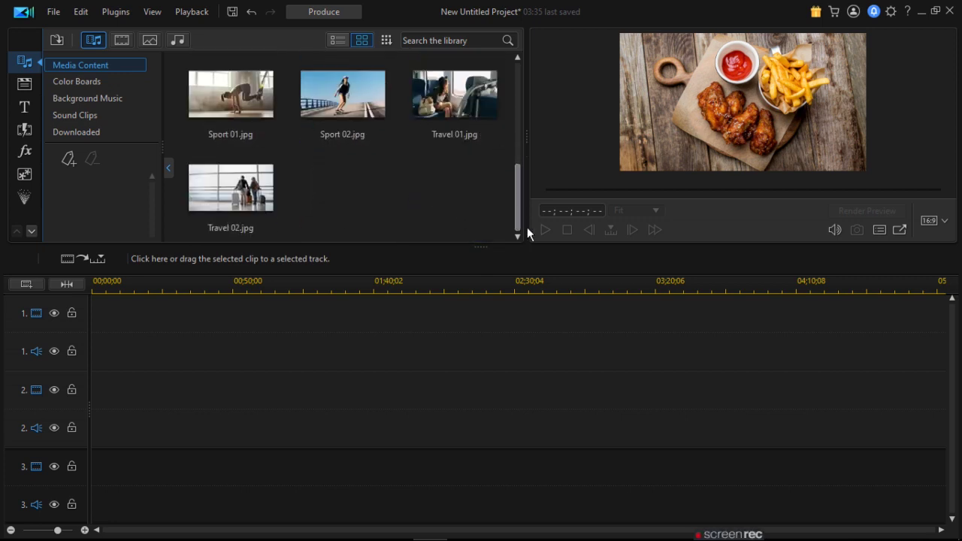
Add the custom LEARN POWER DIRECTOR title to video track 1 and play it back in the preview
{"action": "left_click", "coordinate": [32, 110]}
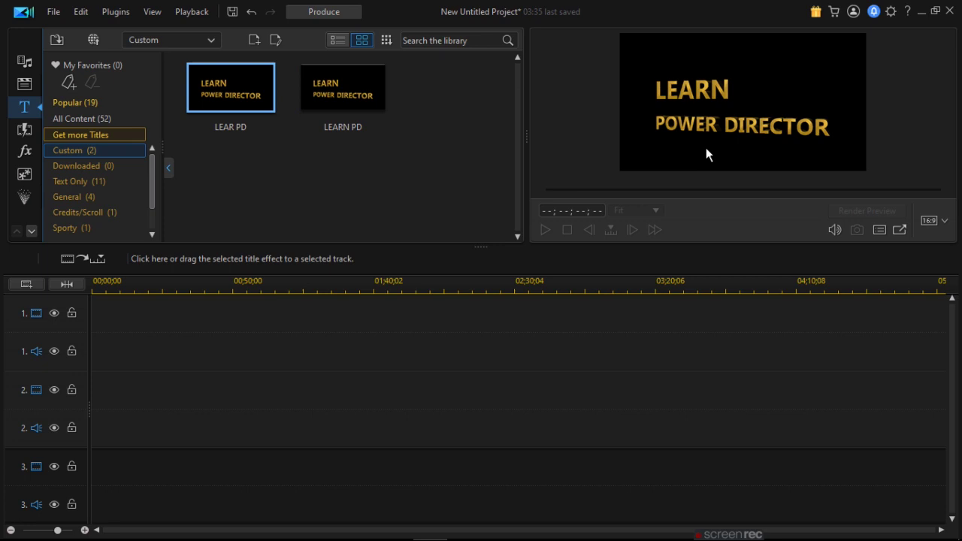
{"action": "mouse_move", "coordinate": [255, 104]}
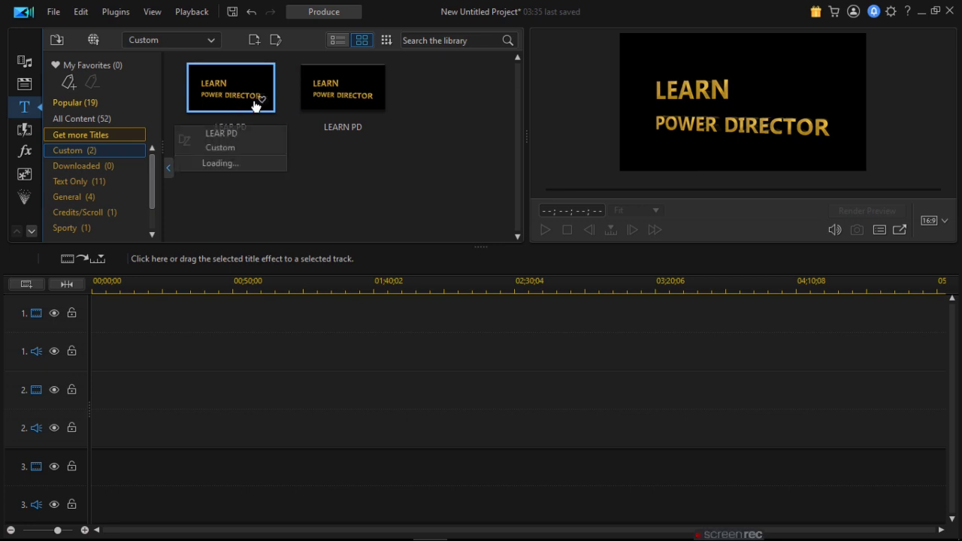
{"action": "mouse_move", "coordinate": [367, 99]}
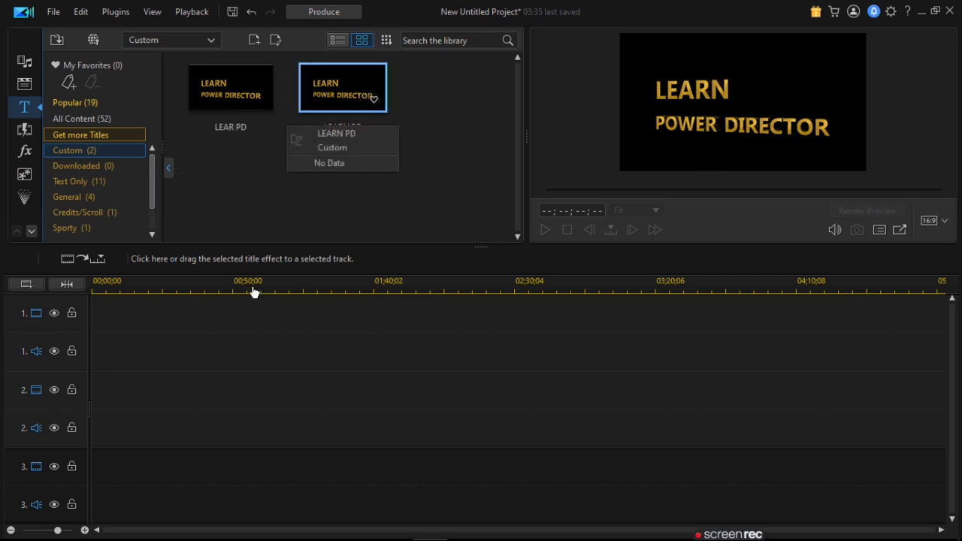
{"action": "left_click", "coordinate": [288, 259]}
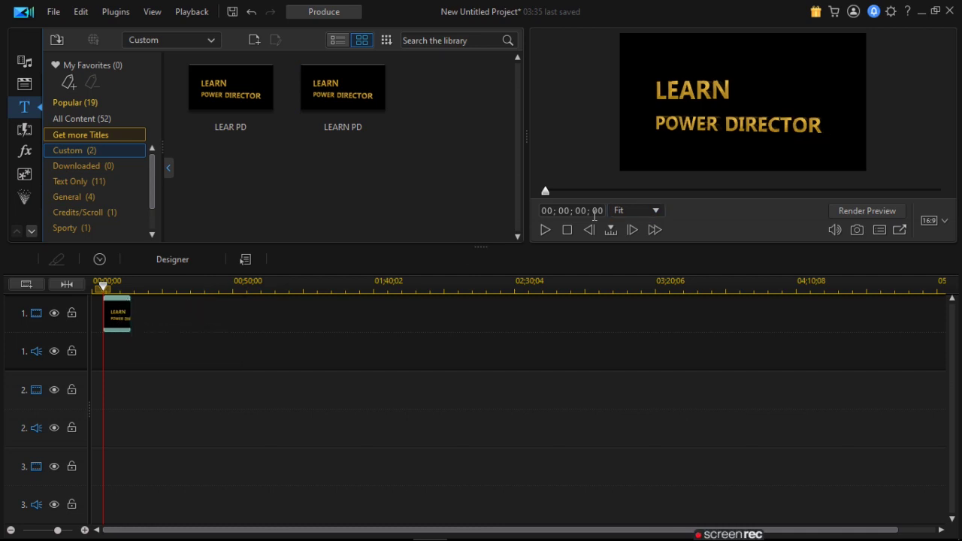
{"action": "left_click", "coordinate": [543, 229]}
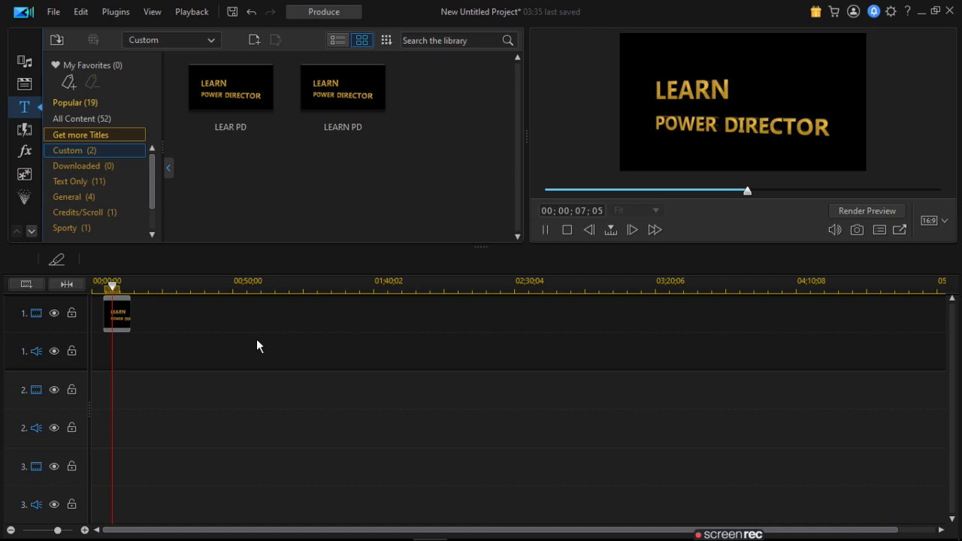
Examine the available title templates in the Text Only, General, Credits/Scroll, Sporty, Popular and Custom categories
{"action": "left_click", "coordinate": [81, 182]}
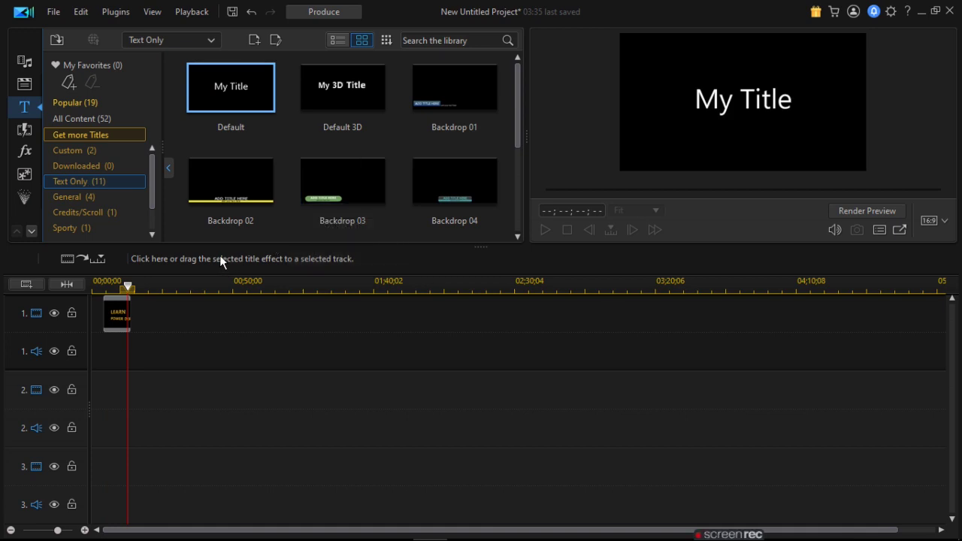
{"action": "left_click", "coordinate": [95, 150]}
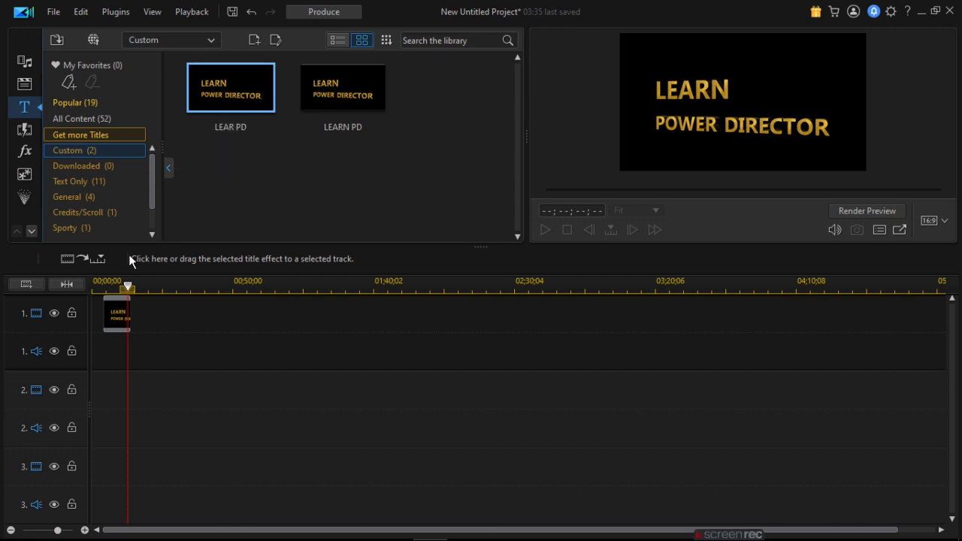
{"action": "left_click", "coordinate": [82, 183]}
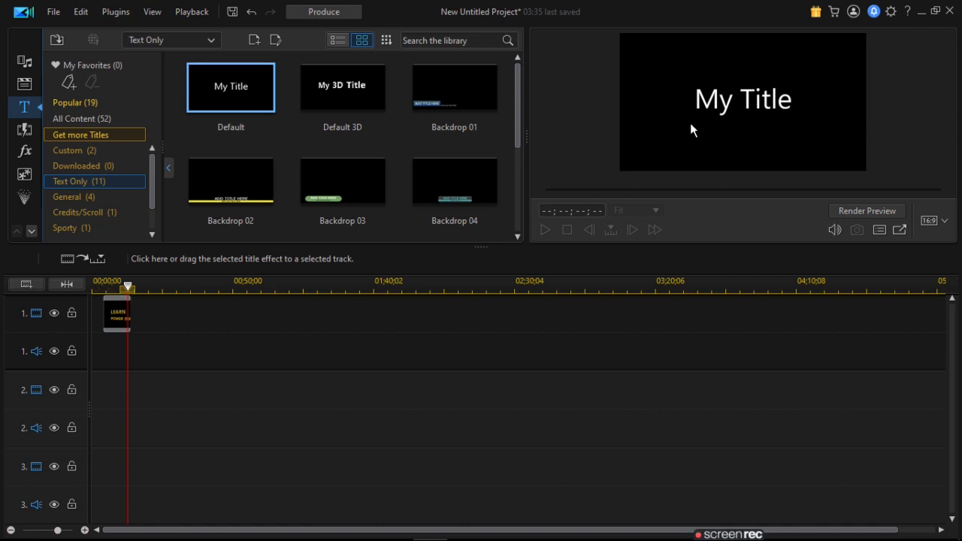
{"action": "left_click", "coordinate": [517, 202]}
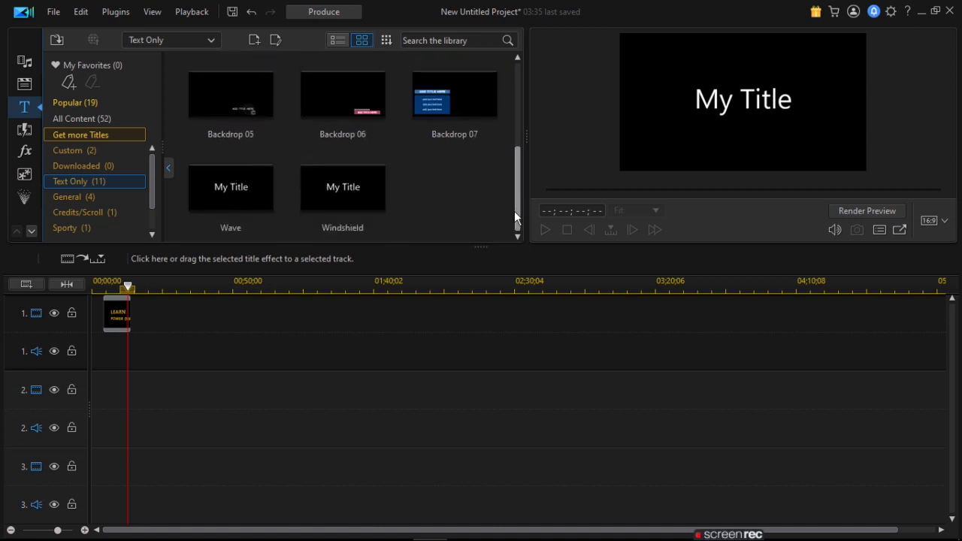
{"action": "left_click", "coordinate": [93, 203]}
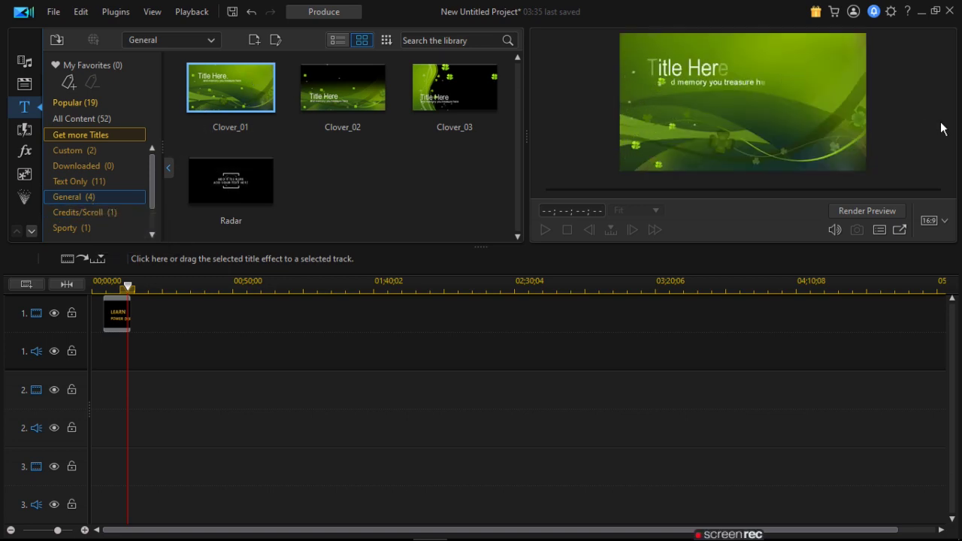
{"action": "left_click", "coordinate": [85, 215]}
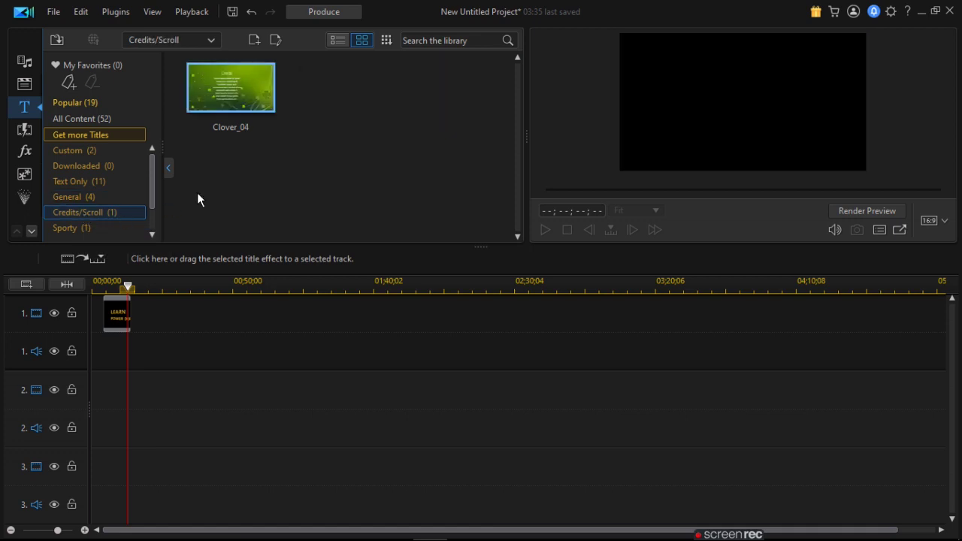
{"action": "left_click", "coordinate": [80, 229]}
{"action": "left_click", "coordinate": [137, 149]}
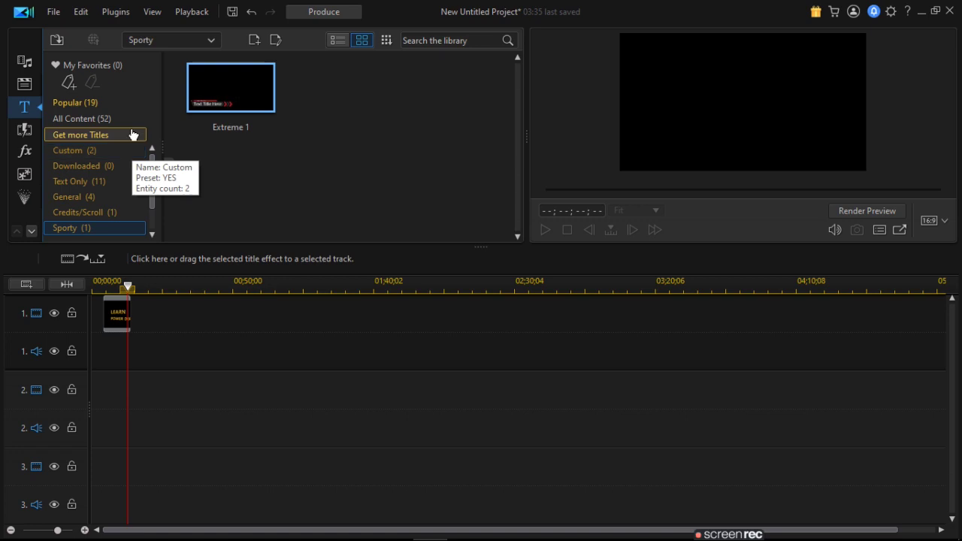
{"action": "left_click", "coordinate": [65, 107]}
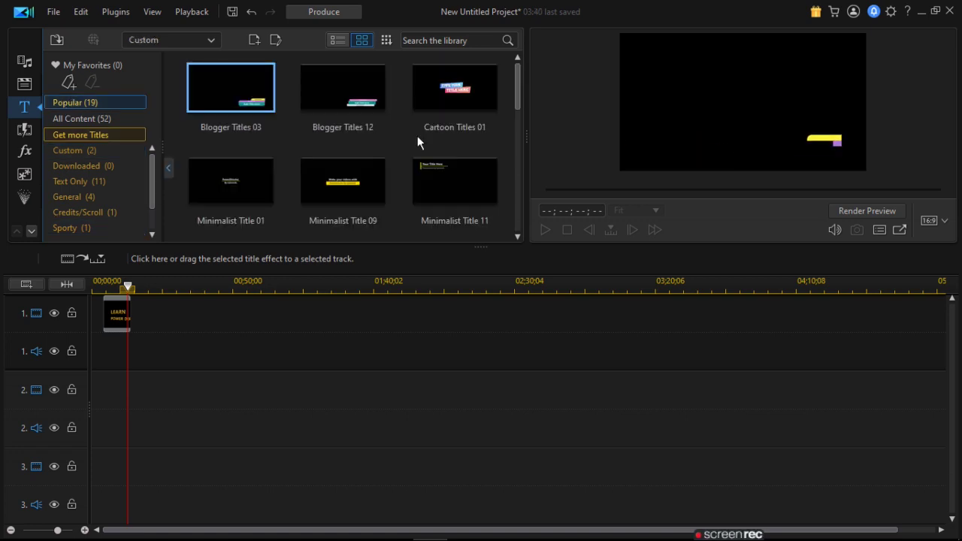
{"action": "scroll", "coordinate": [520, 189], "scroll_direction": "down", "scroll_amount": 3}
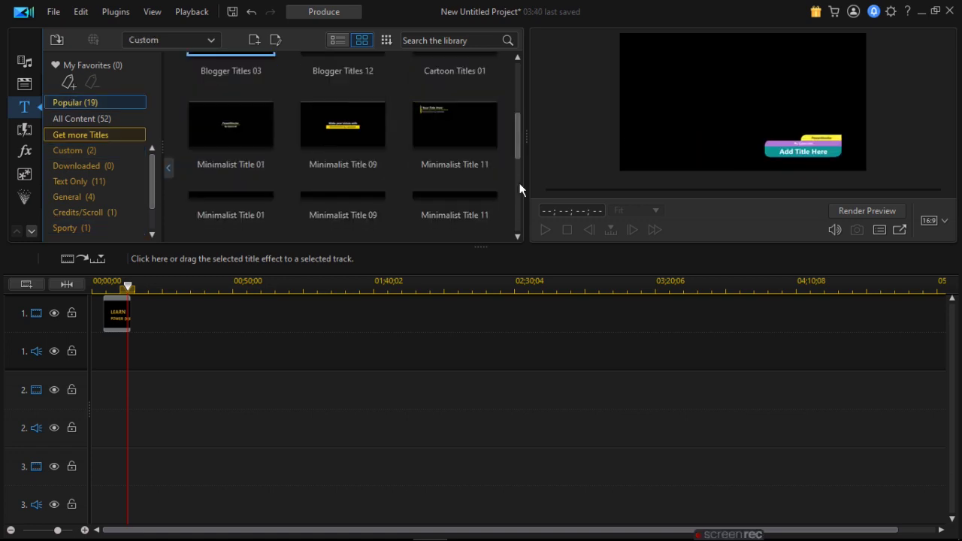
{"action": "left_click", "coordinate": [69, 151]}
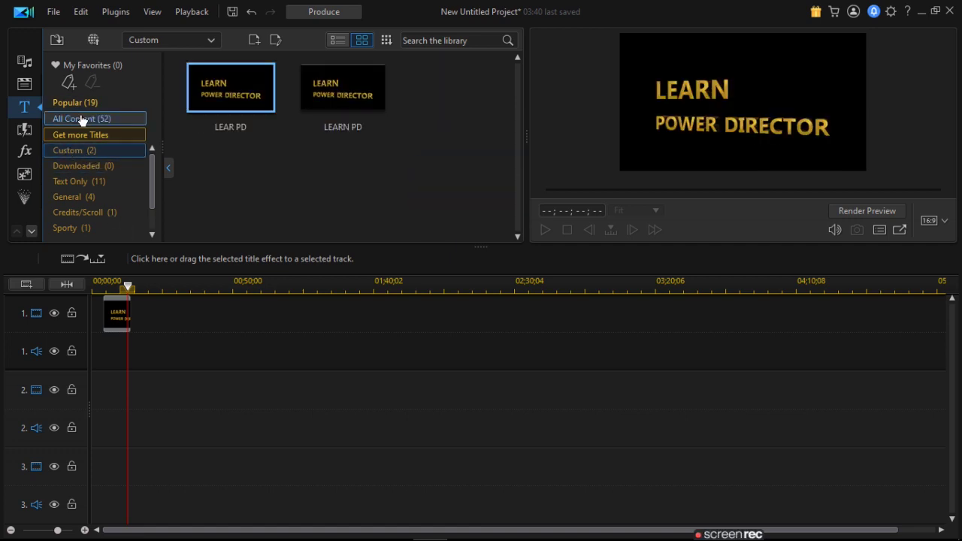
Open the Default 3D title from All Content in the Title Designer and replace its text with EFFECTS
{"action": "left_click", "coordinate": [82, 119]}
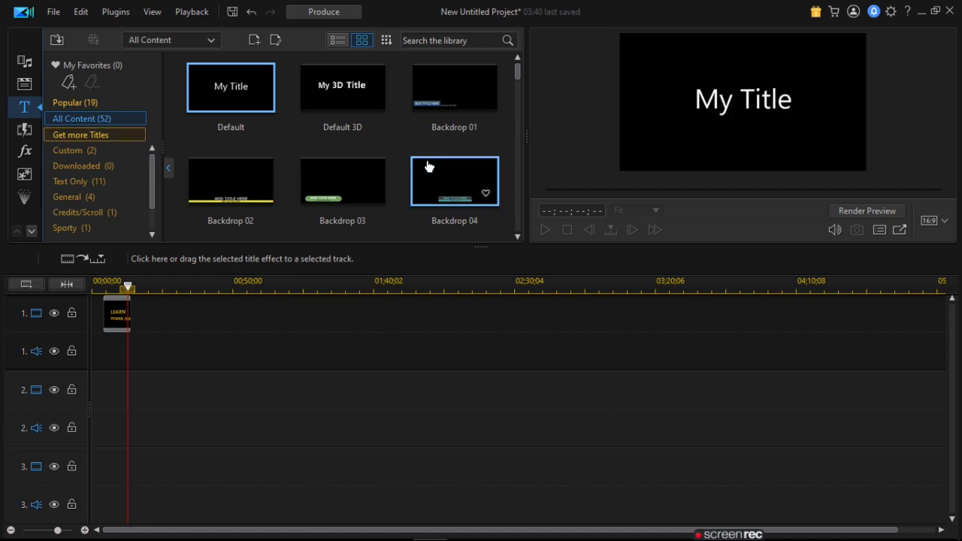
{"action": "left_click", "coordinate": [361, 95]}
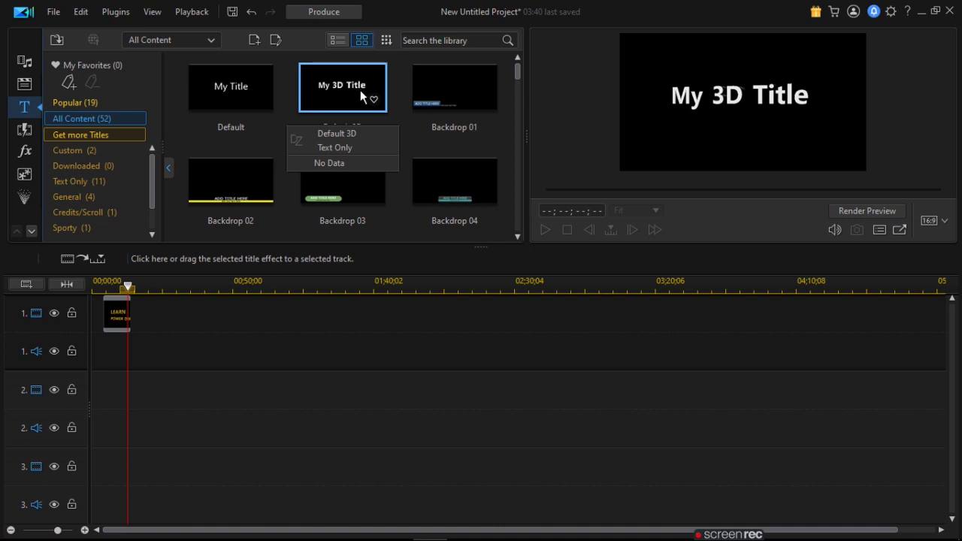
{"action": "double_click", "coordinate": [344, 145]}
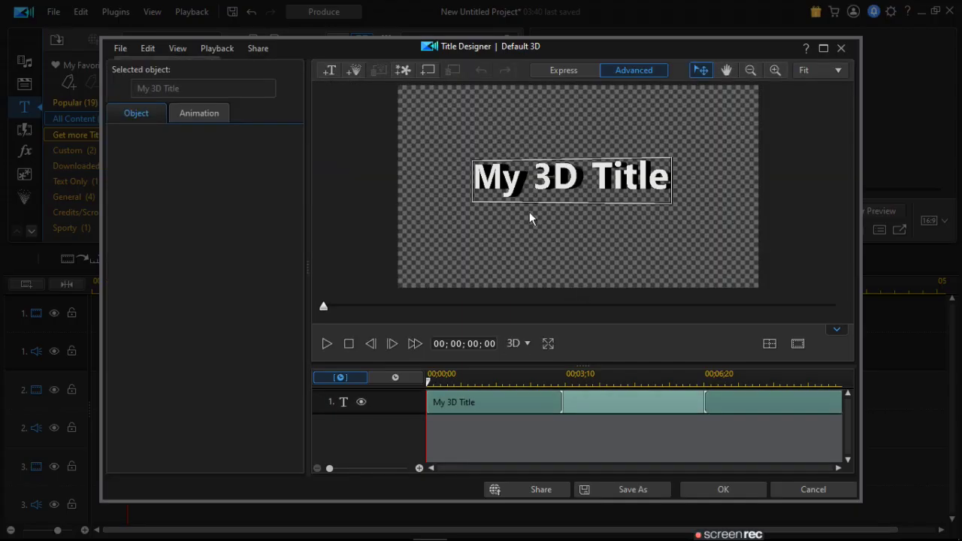
{"action": "left_click", "coordinate": [520, 179]}
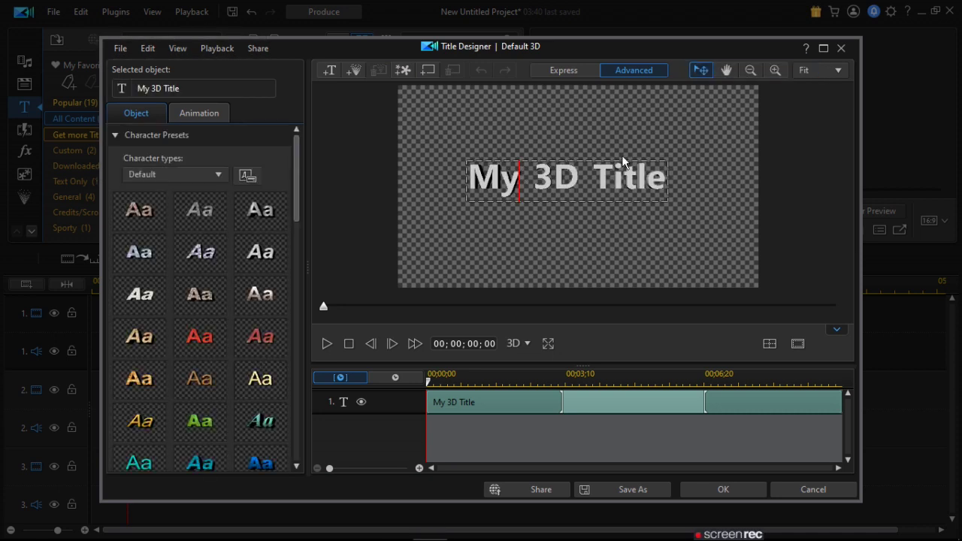
{"action": "left_click_drag", "start_coordinate": [477, 178], "coordinate": [709, 167]}
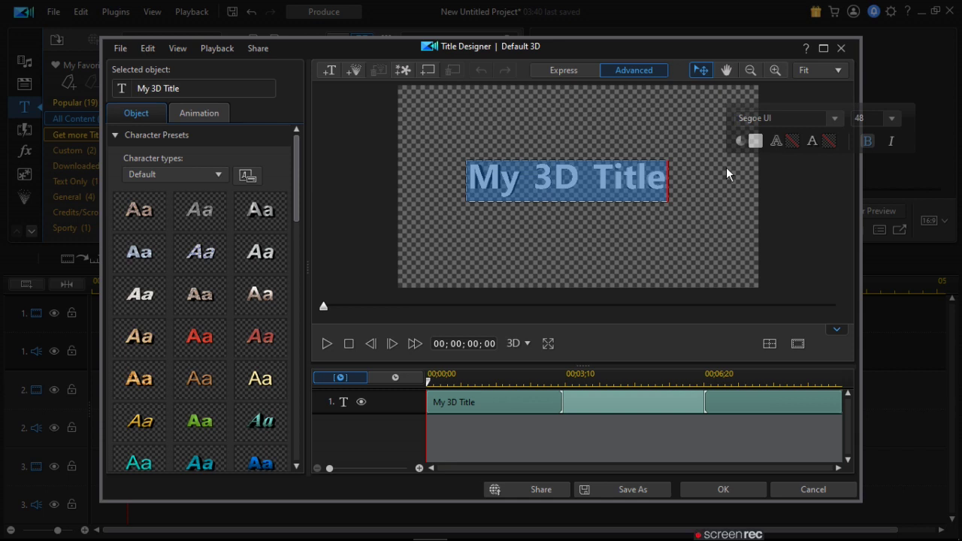
{"action": "type", "text": "EFFE"}
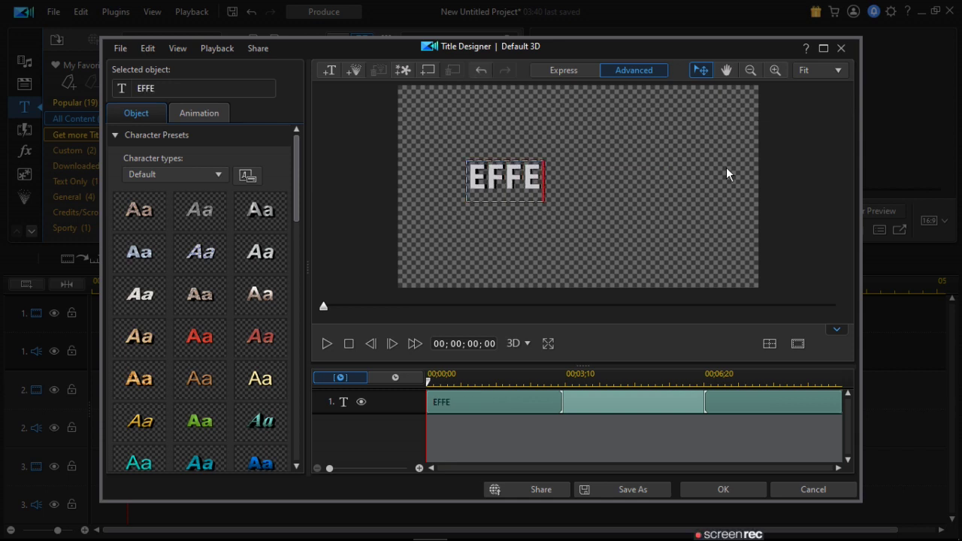
{"action": "type", "text": "CTS"}
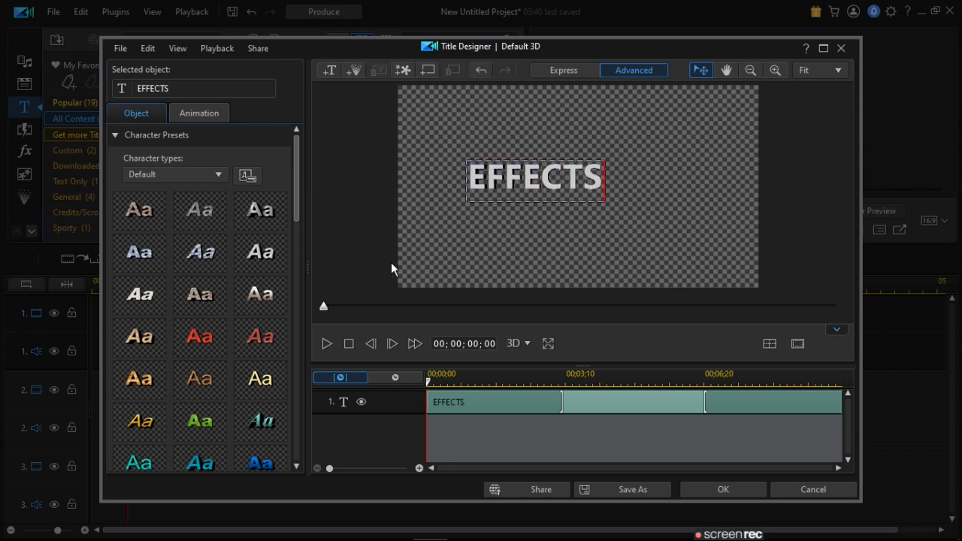
Try several character presets on the EFFECTS text and apply the upright gold one
{"action": "left_click", "coordinate": [204, 343]}
{"action": "left_click", "coordinate": [216, 373]}
{"action": "scroll", "coordinate": [299, 232], "scroll_direction": "down", "scroll_amount": 1}
{"action": "left_click_drag", "start_coordinate": [299, 232], "coordinate": [298, 461]}
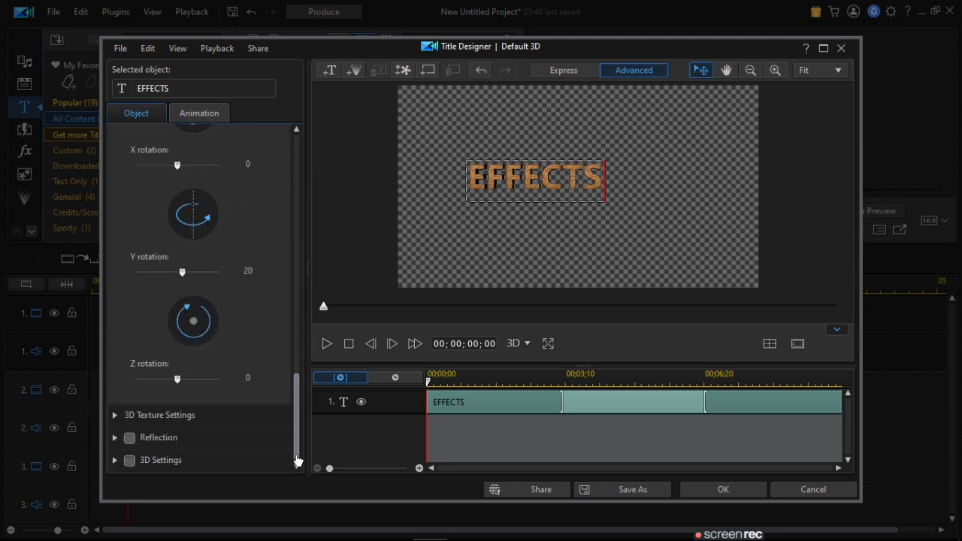
{"action": "left_click_drag", "start_coordinate": [291, 459], "coordinate": [275, 243]}
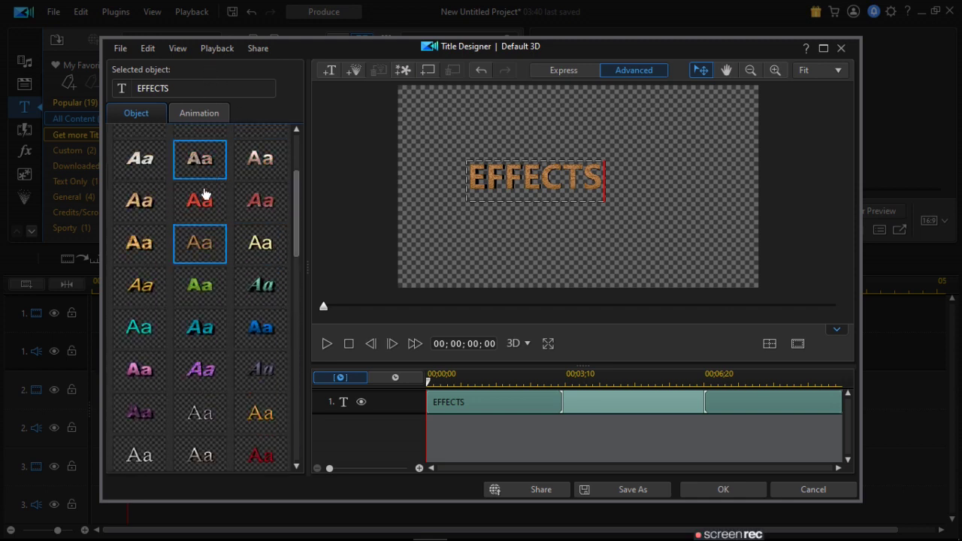
{"action": "left_click", "coordinate": [257, 466]}
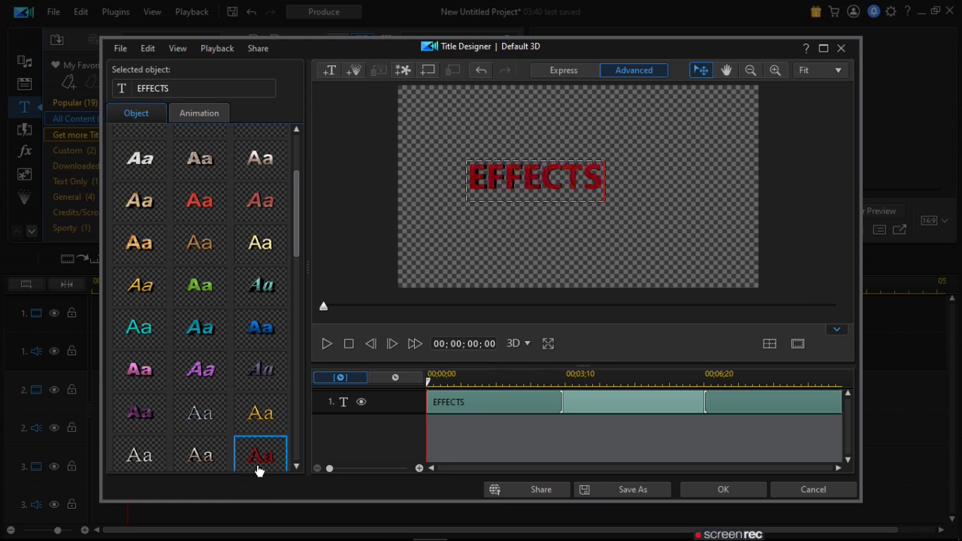
{"action": "left_click", "coordinate": [257, 419]}
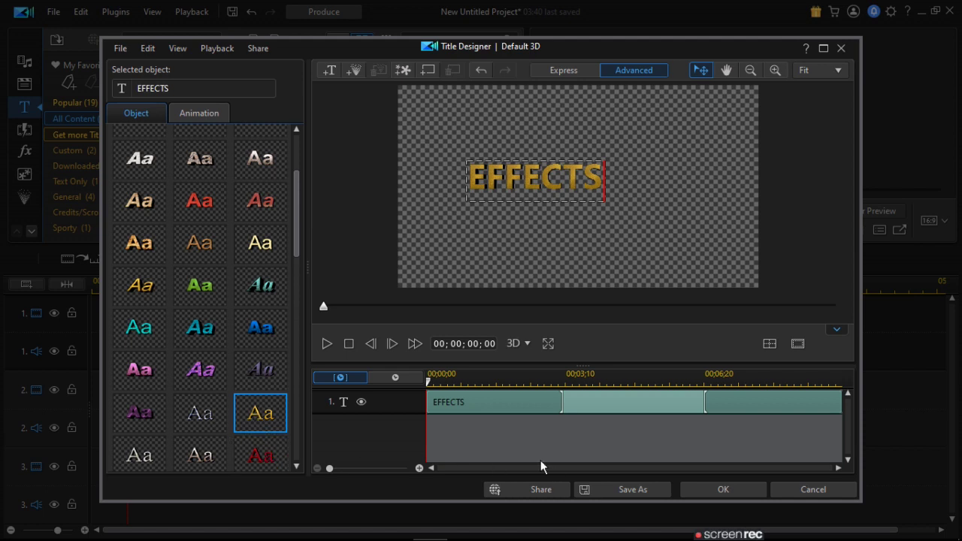
Save the title as a custom template named EFFECTS and close the Title Designer
{"action": "left_click", "coordinate": [631, 494]}
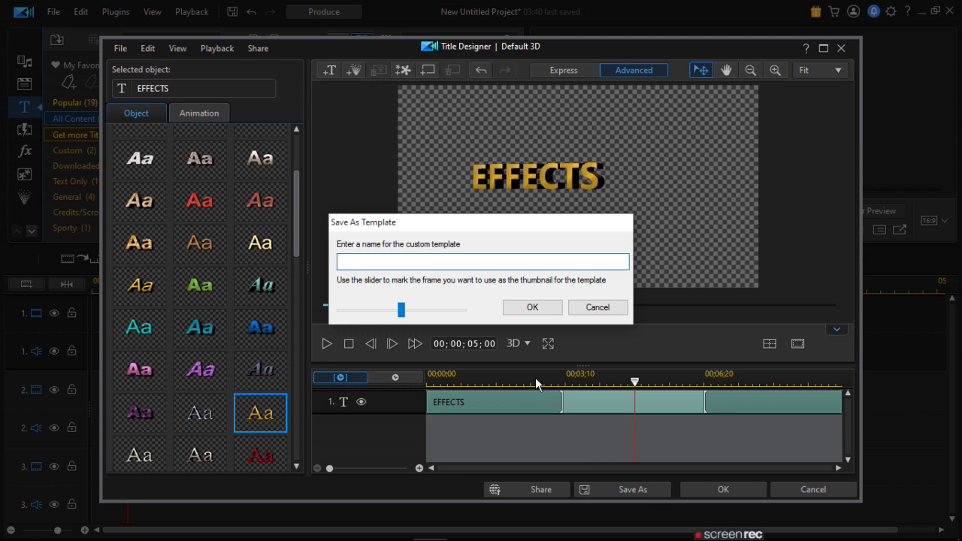
{"action": "type", "text": "EFFECTS"}
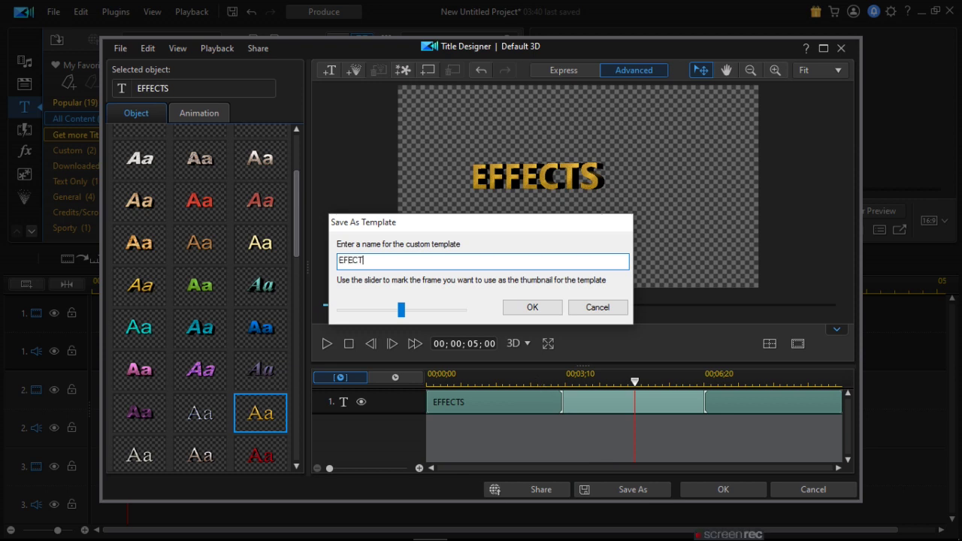
{"action": "left_click", "coordinate": [531, 307]}
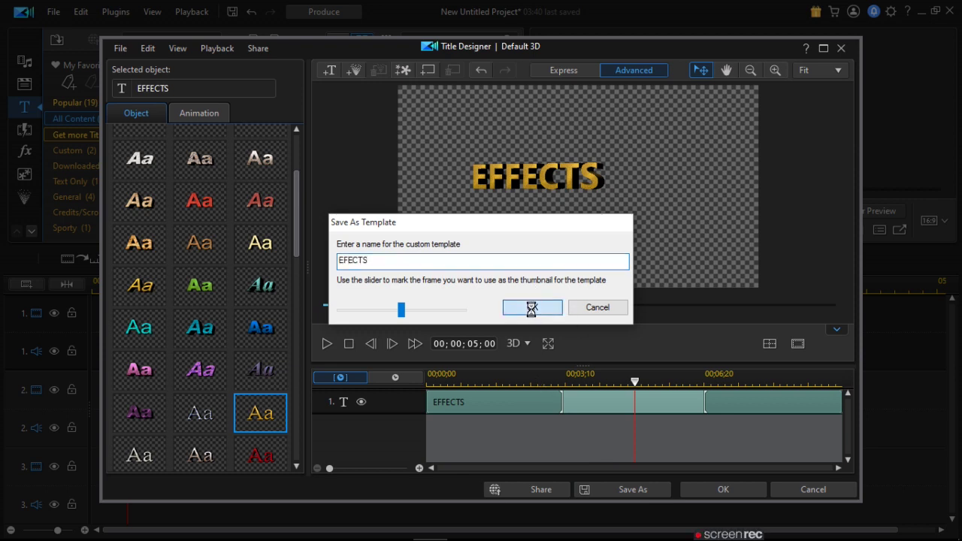
{"action": "left_click", "coordinate": [728, 492]}
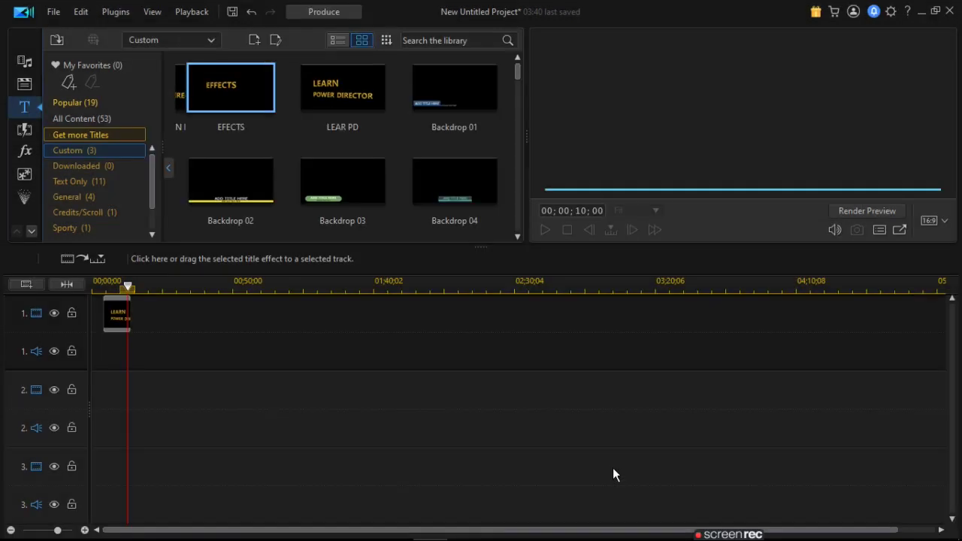
Place the custom EFFECTS title on video track 1 just after the LEARN POWER DIRECTOR clip, then select that first clip
{"action": "left_click", "coordinate": [225, 81]}
{"action": "left_click_drag", "start_coordinate": [225, 81], "coordinate": [137, 317]}
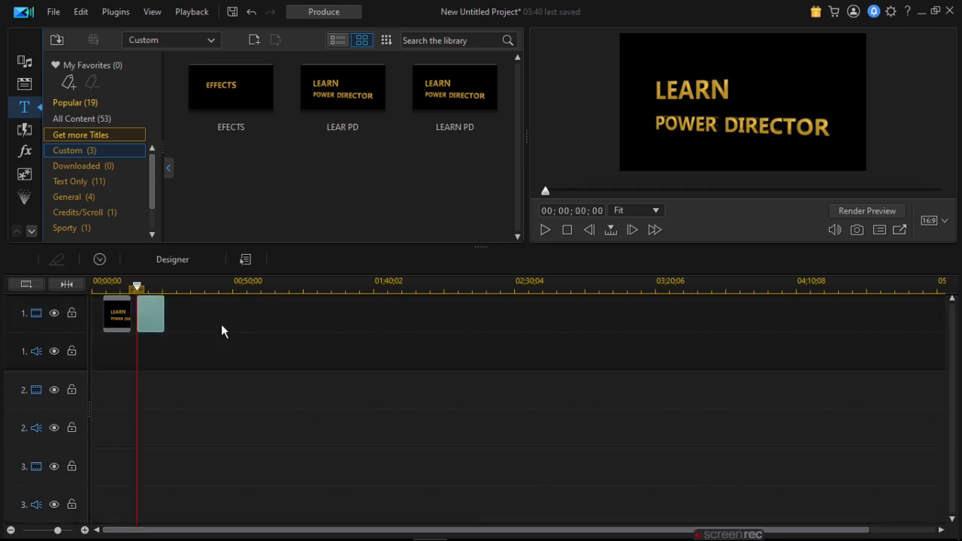
{"action": "left_click", "coordinate": [128, 306]}
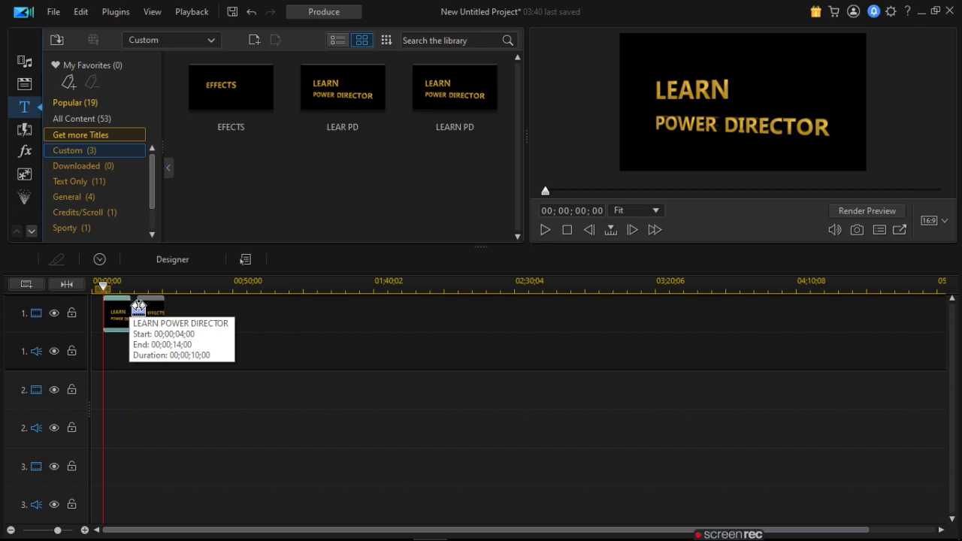
Move the EFFECTS title on video track 1 to start at 00;00;14;00, directly after the LEARN POWER DIRECTOR clip
{"action": "right_click", "coordinate": [137, 303]}
{"action": "left_click", "coordinate": [157, 316]}
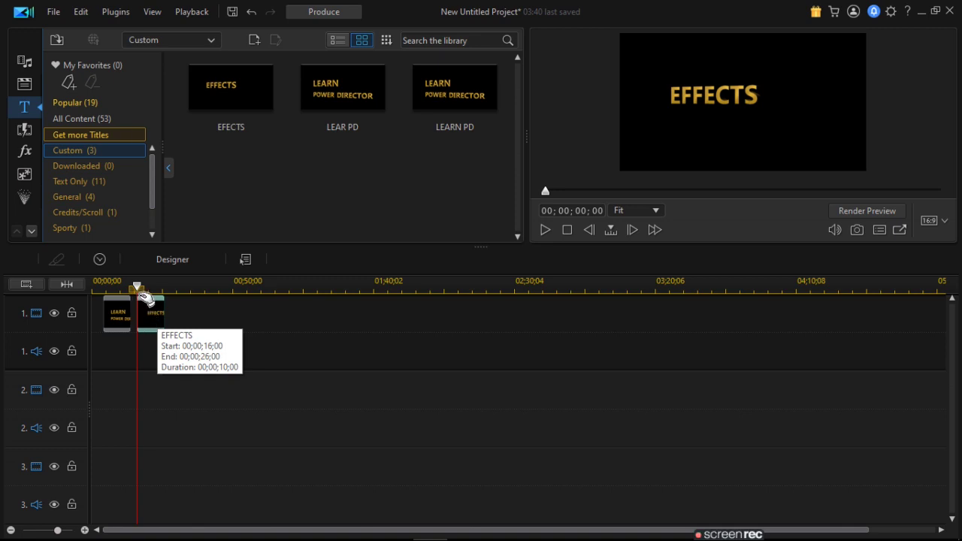
{"action": "right_click", "coordinate": [145, 299]}
{"action": "left_click", "coordinate": [143, 312]}
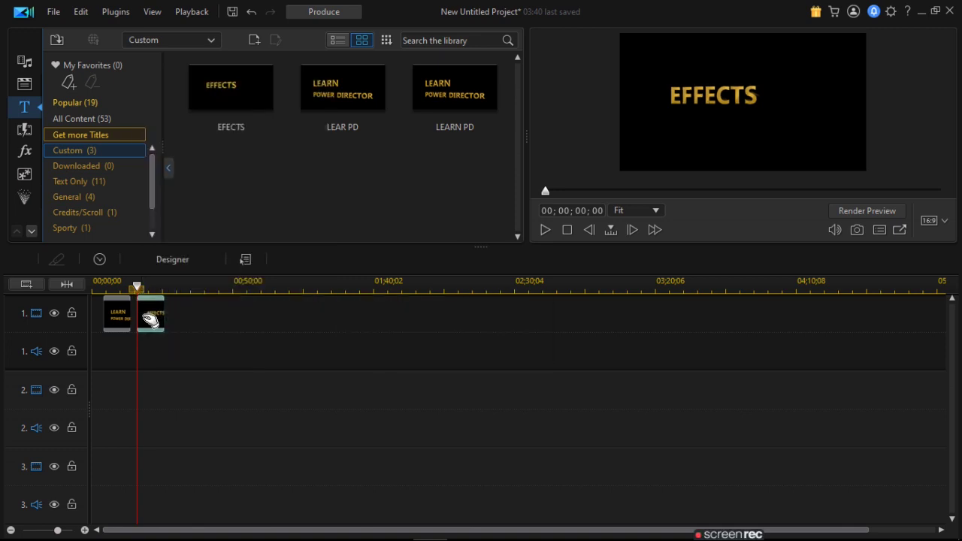
{"action": "left_click_drag", "start_coordinate": [158, 303], "coordinate": [154, 302]}
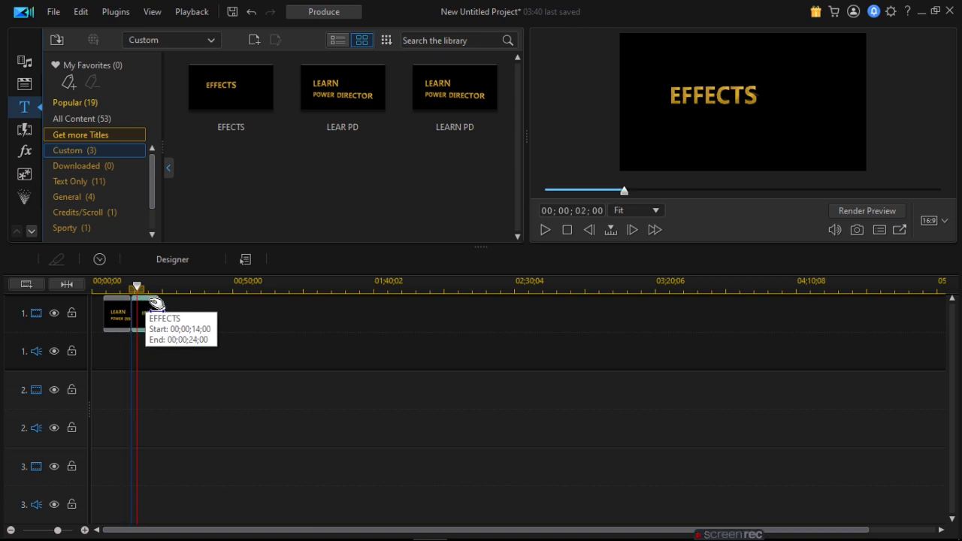
{"action": "left_click", "coordinate": [322, 316]}
Play the timeline preview from the start of the EFFECTS title at 00;00;14;00
{"action": "left_click_drag", "start_coordinate": [150, 301], "coordinate": [131, 298]}
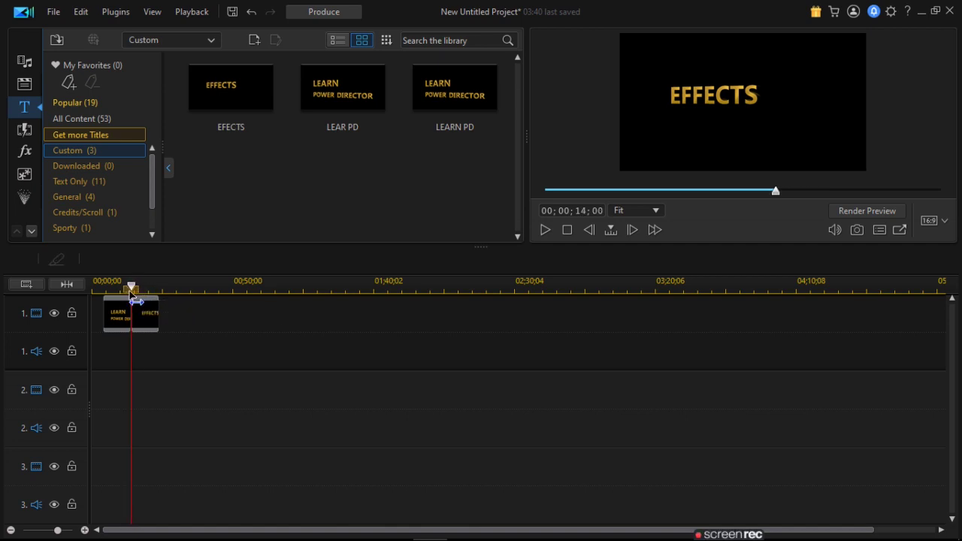
{"action": "left_click", "coordinate": [541, 228]}
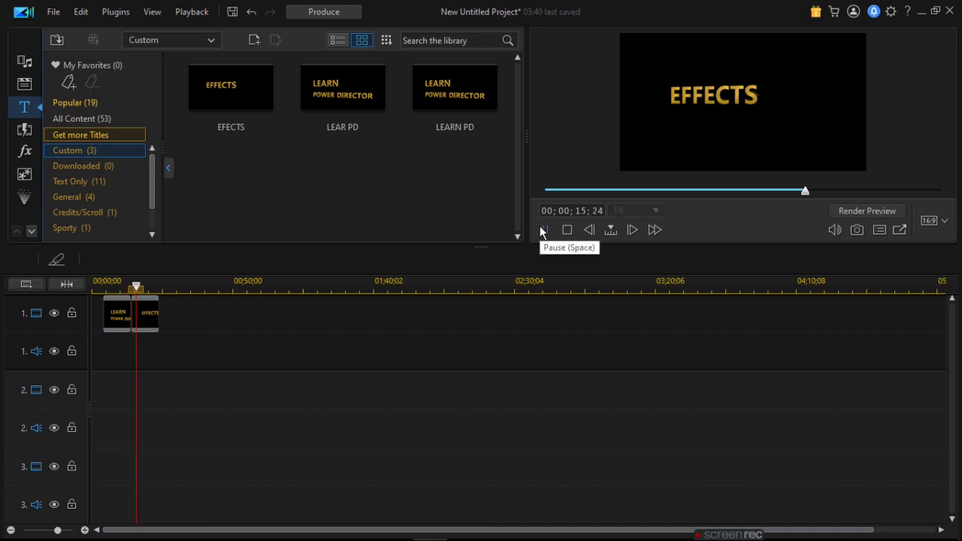
{"action": "left_click", "coordinate": [187, 317]}
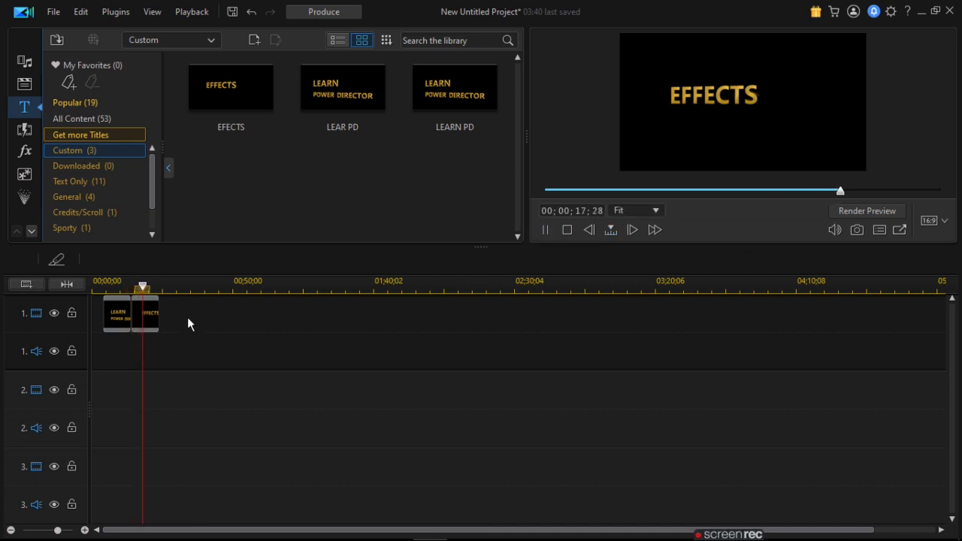
Add Skateboard 01.mp4 from the media library to track 1, directly after the EFFECTS title
{"action": "left_click", "coordinate": [23, 66]}
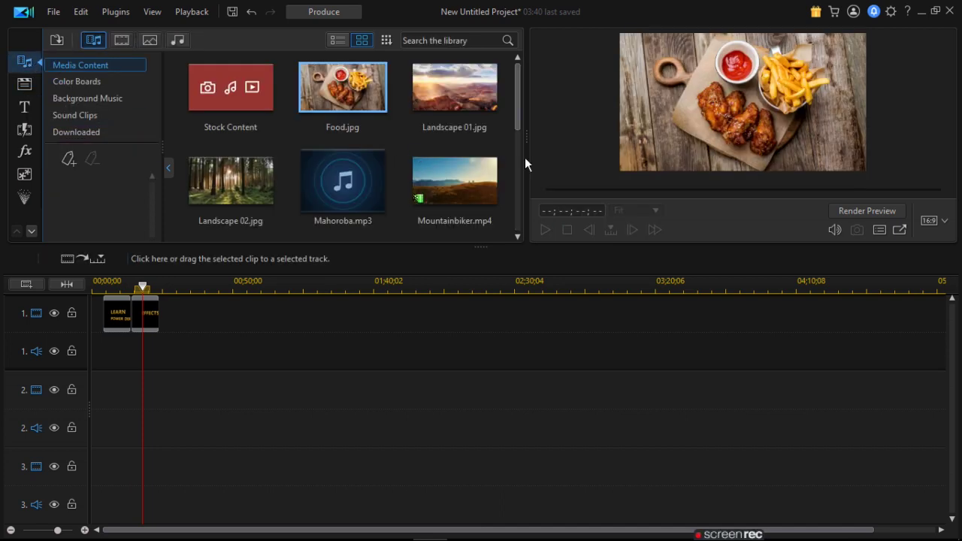
{"action": "left_click", "coordinate": [518, 204]}
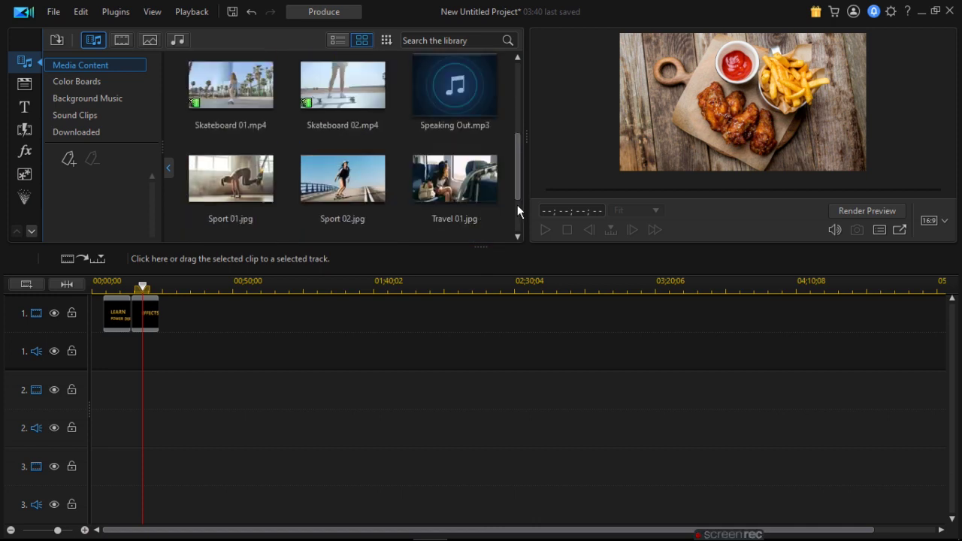
{"action": "left_click", "coordinate": [232, 98]}
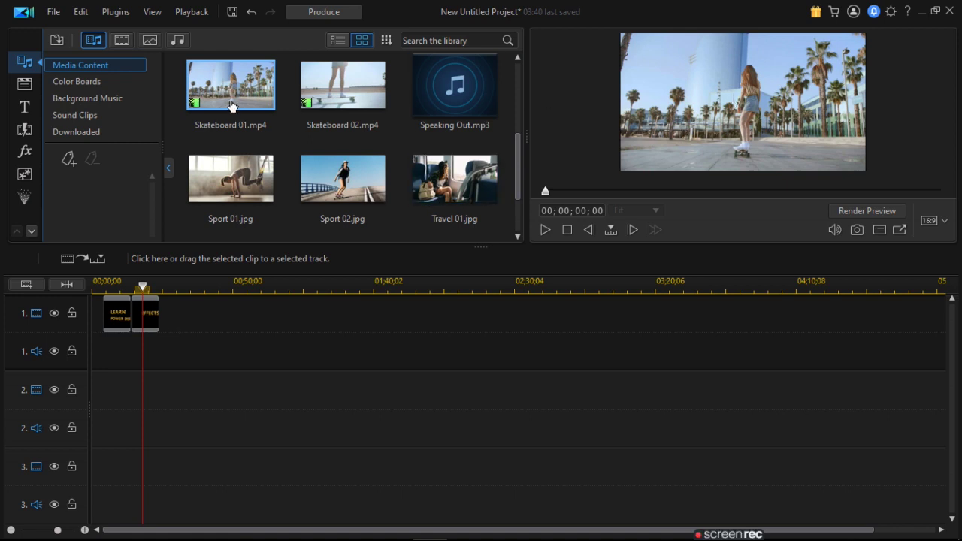
{"action": "left_click_drag", "start_coordinate": [235, 88], "coordinate": [158, 304]}
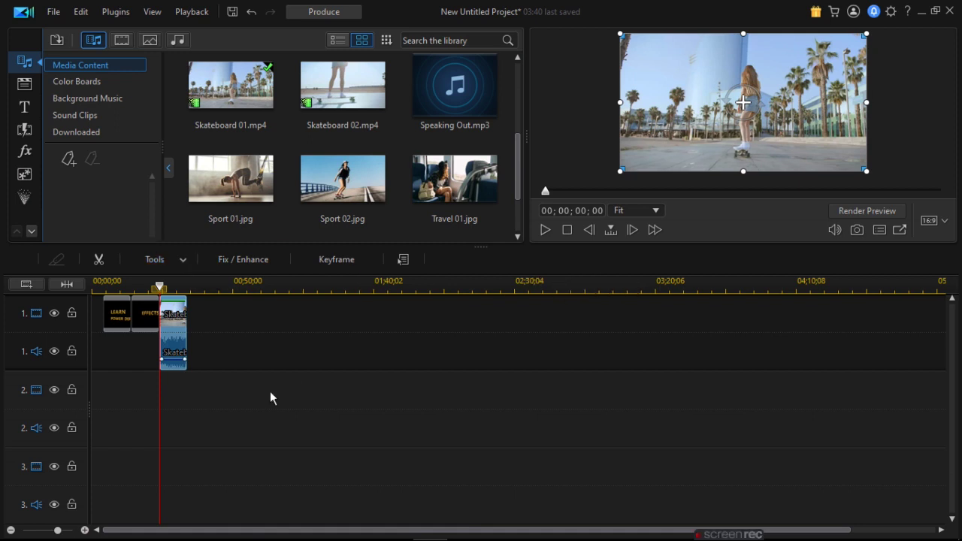
Preview the Skateboard 01 clip, lower the preview volume during playback, and stop it
{"action": "left_click", "coordinate": [545, 230]}
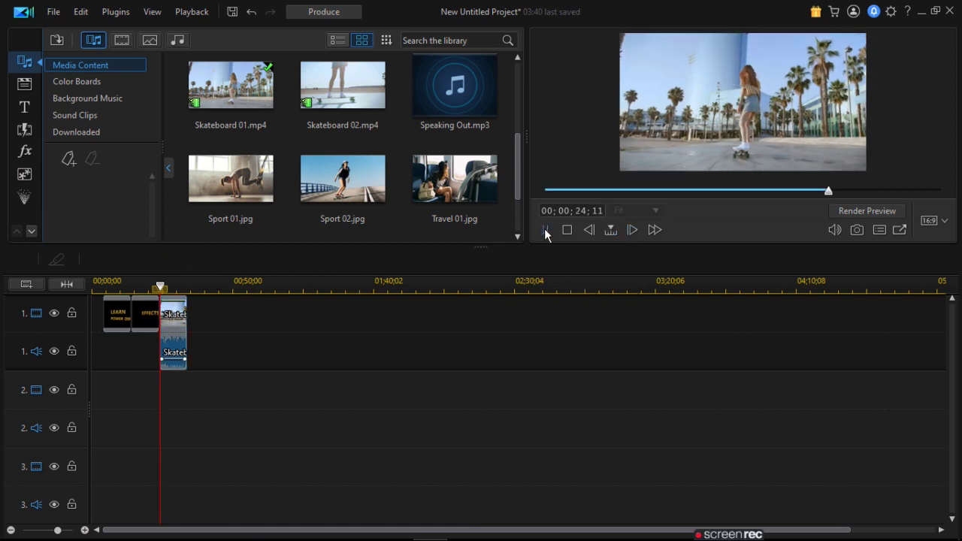
{"action": "left_click", "coordinate": [833, 230]}
{"action": "left_click_drag", "start_coordinate": [831, 226], "coordinate": [830, 266]}
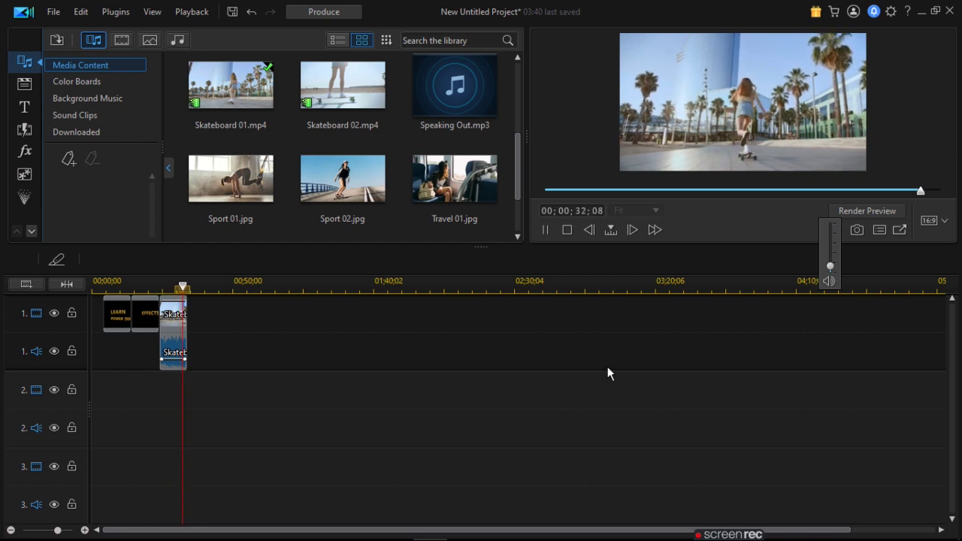
{"action": "left_click", "coordinate": [567, 230]}
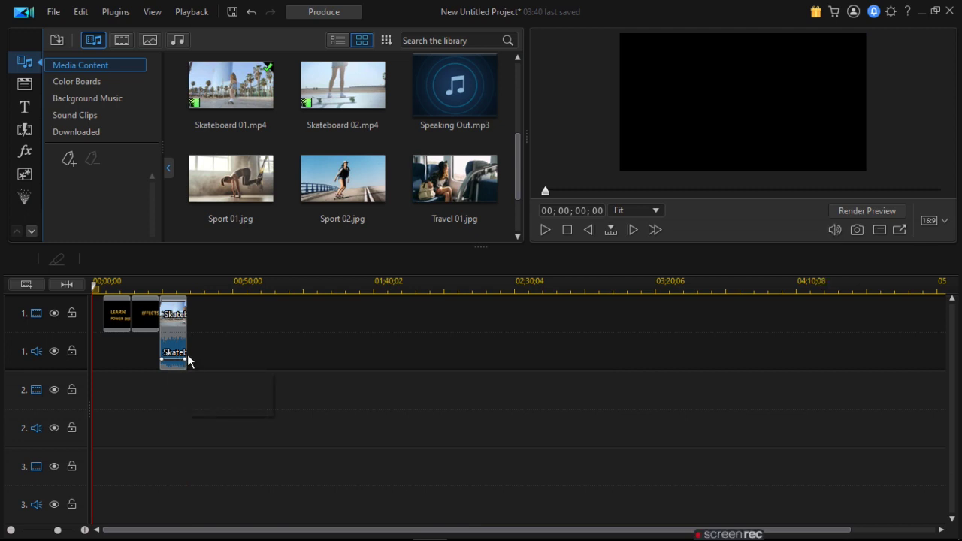
Try to lengthen the Skateboard 01 clip by extending its end on the timeline
{"action": "left_click", "coordinate": [184, 314]}
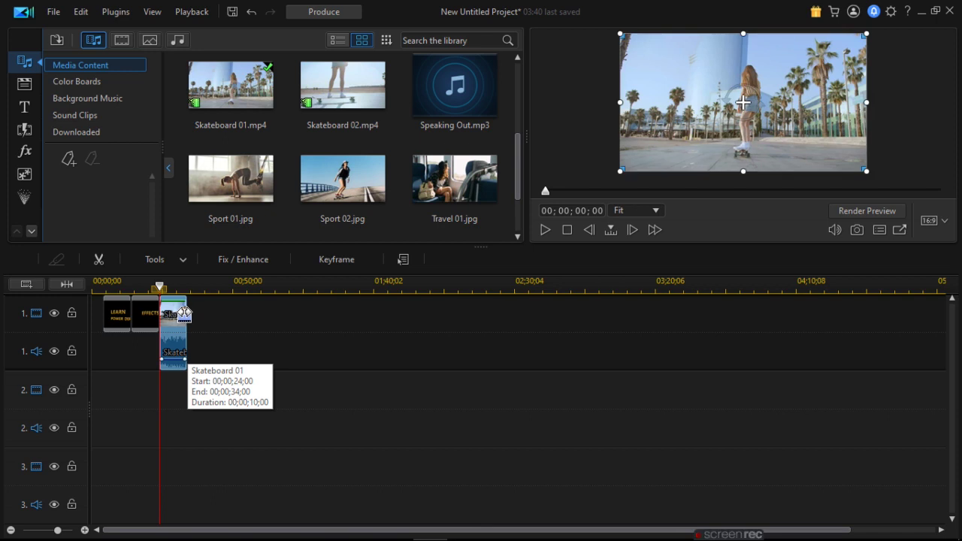
{"action": "left_click_drag", "start_coordinate": [185, 310], "coordinate": [286, 376]}
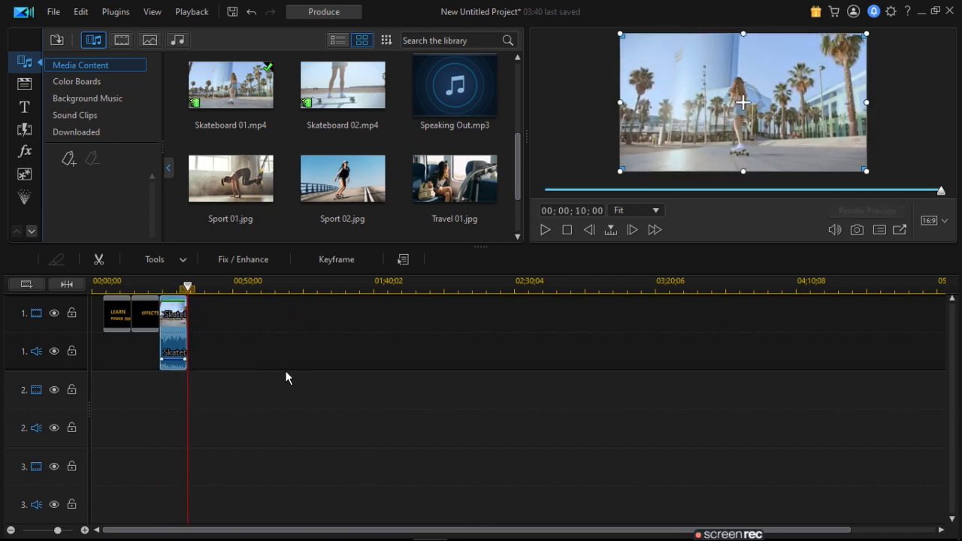
{"action": "left_click_drag", "start_coordinate": [188, 288], "coordinate": [248, 296]}
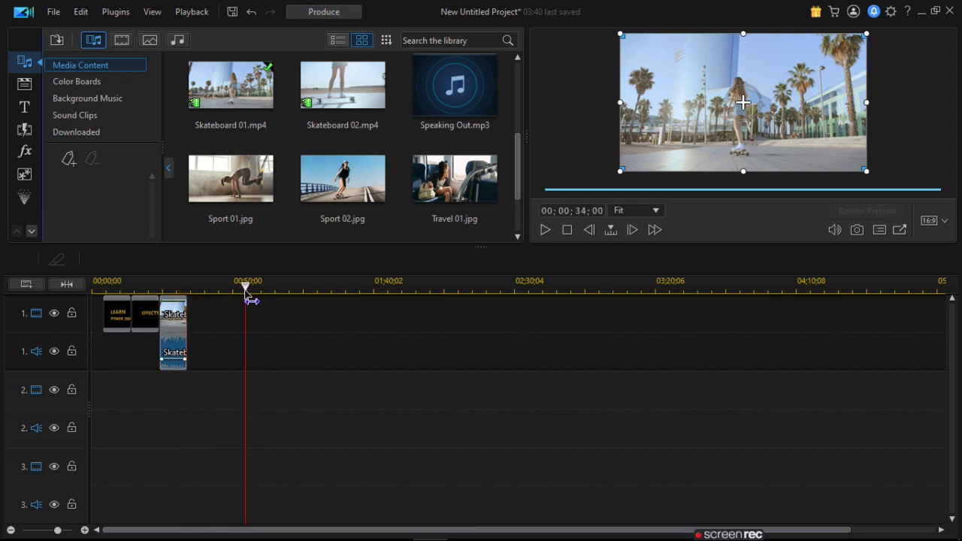
Examine the Edit Video and Set Clip Format options available for the Skateboard 01 clip
{"action": "left_click", "coordinate": [172, 313]}
{"action": "right_click", "coordinate": [179, 312]}
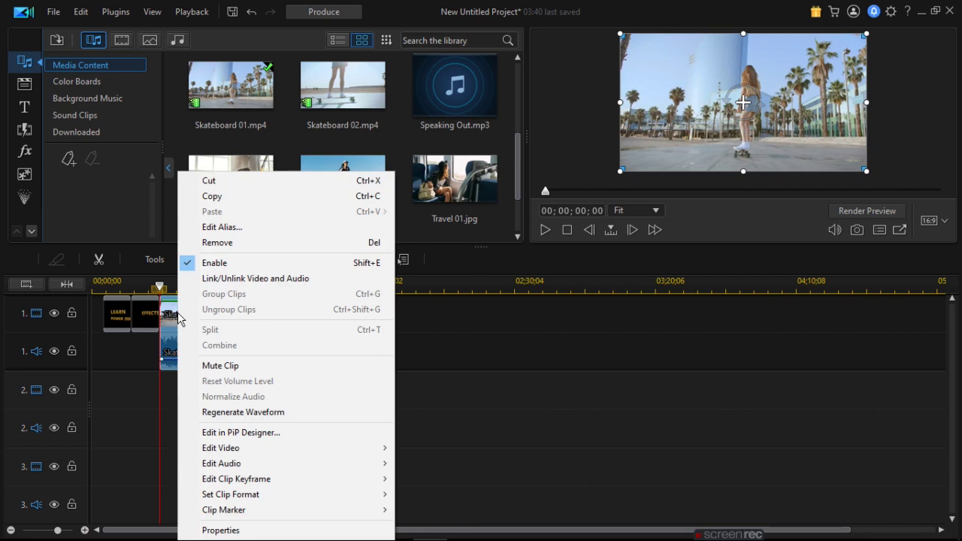
{"action": "mouse_move", "coordinate": [243, 448]}
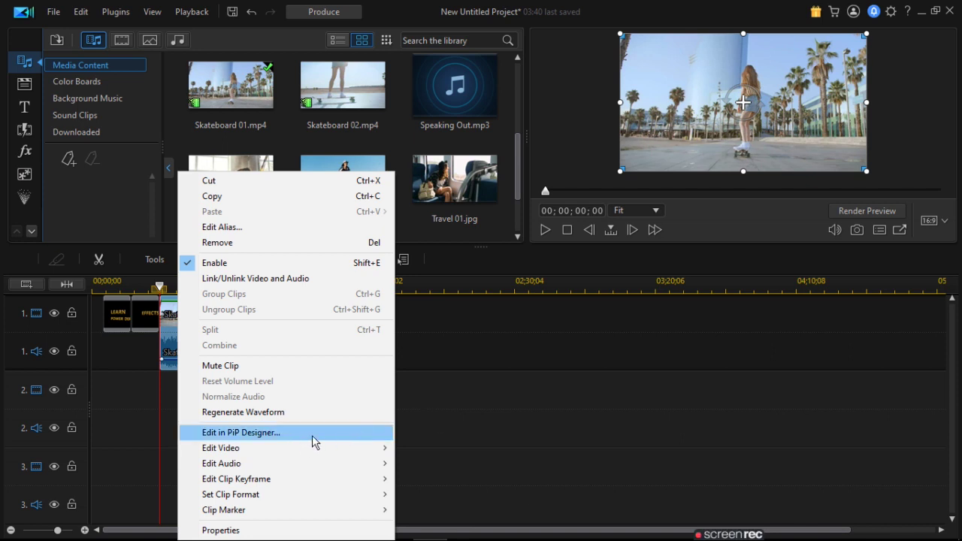
{"action": "mouse_move", "coordinate": [326, 459]}
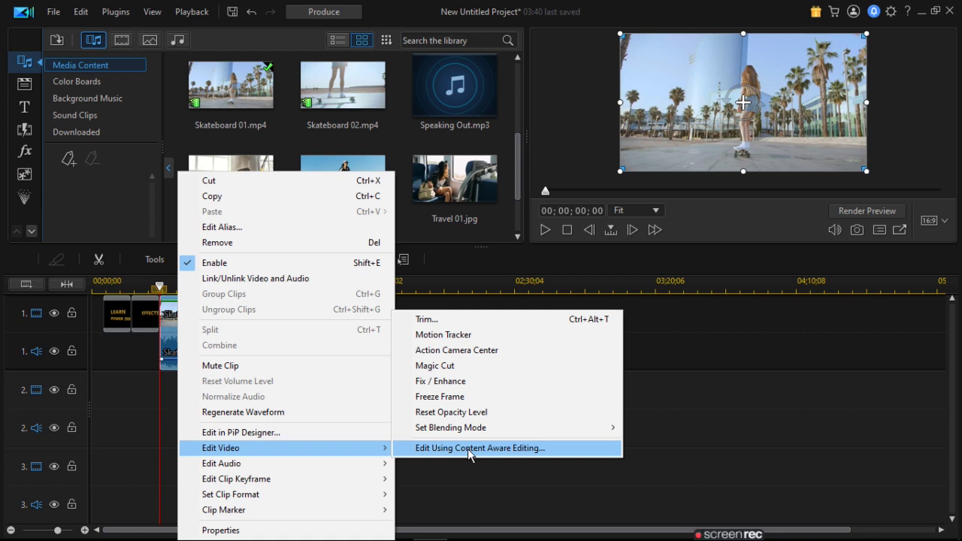
{"action": "mouse_move", "coordinate": [239, 499]}
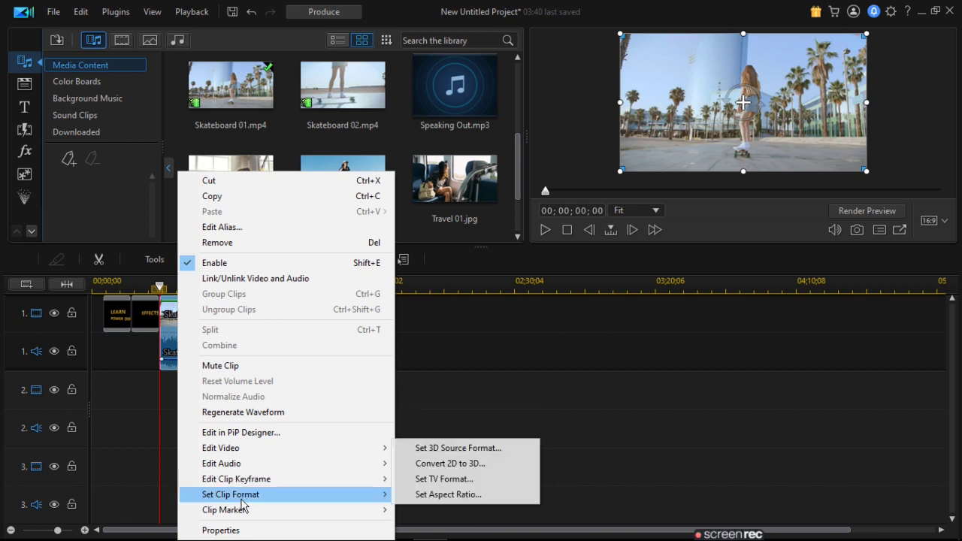
{"action": "left_click", "coordinate": [480, 364]}
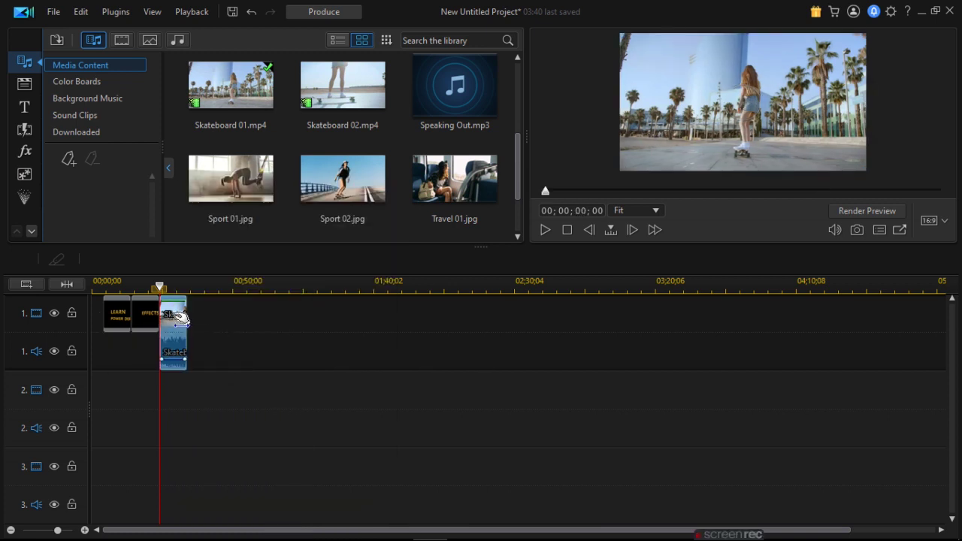
{"action": "left_click", "coordinate": [181, 318]}
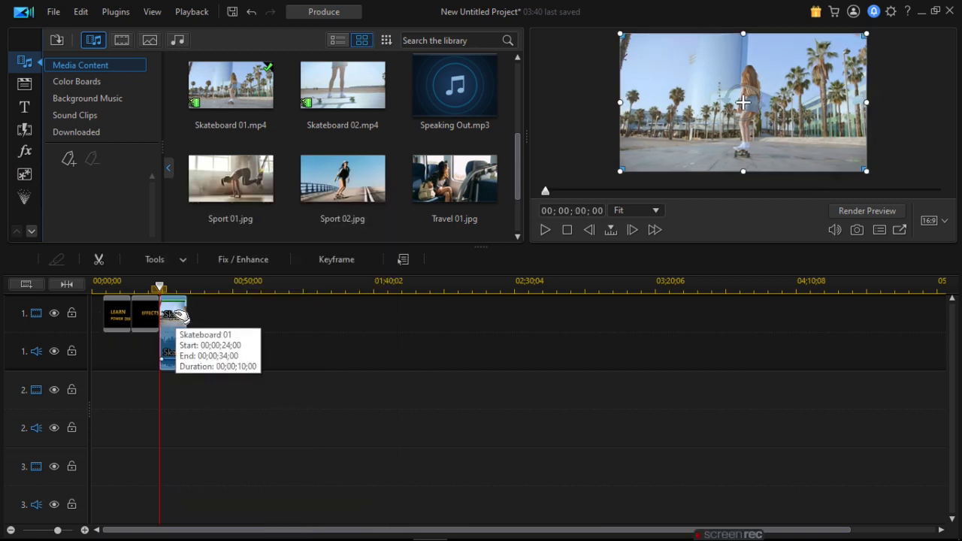
Browse the Popular transitions in the Transition Room
{"action": "left_click", "coordinate": [25, 133]}
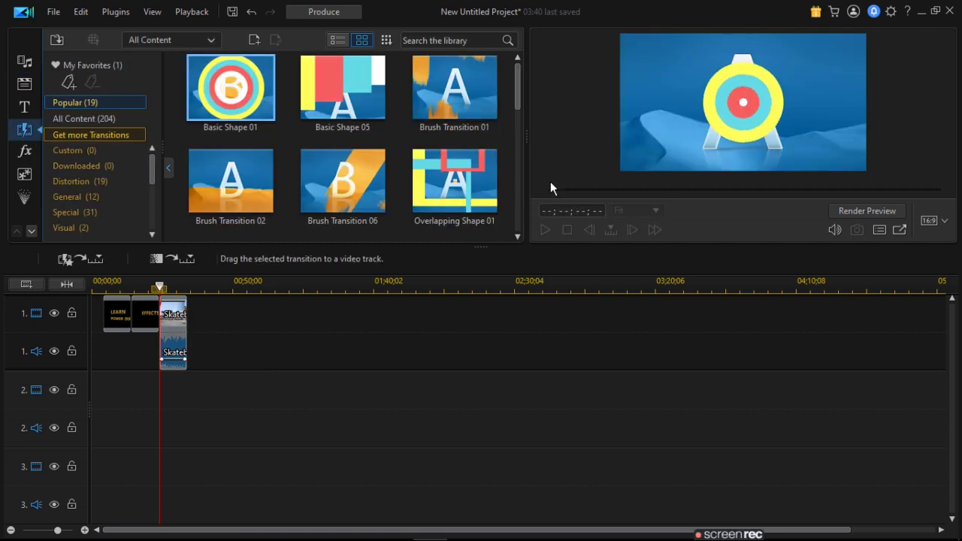
{"action": "left_click", "coordinate": [519, 190]}
{"action": "left_click", "coordinate": [519, 189]}
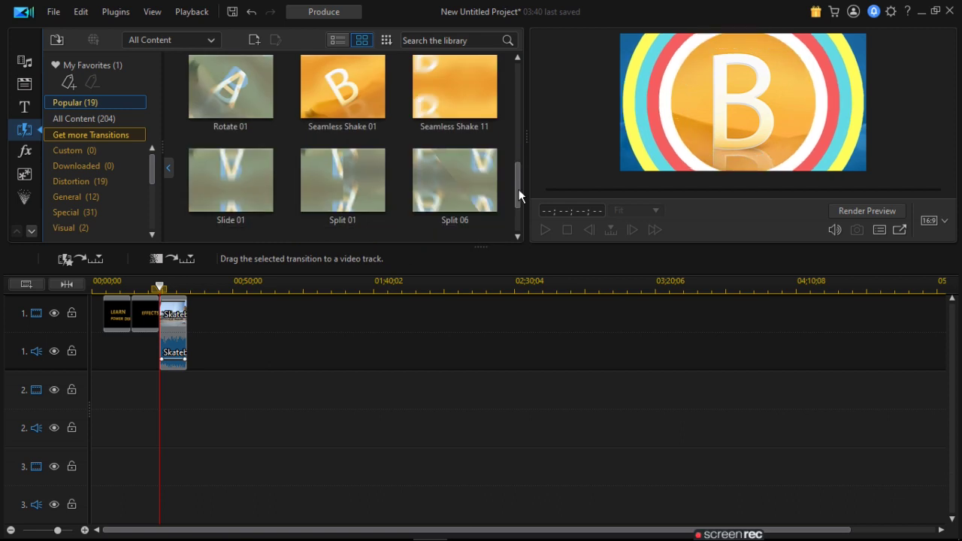
{"action": "left_click", "coordinate": [518, 189]}
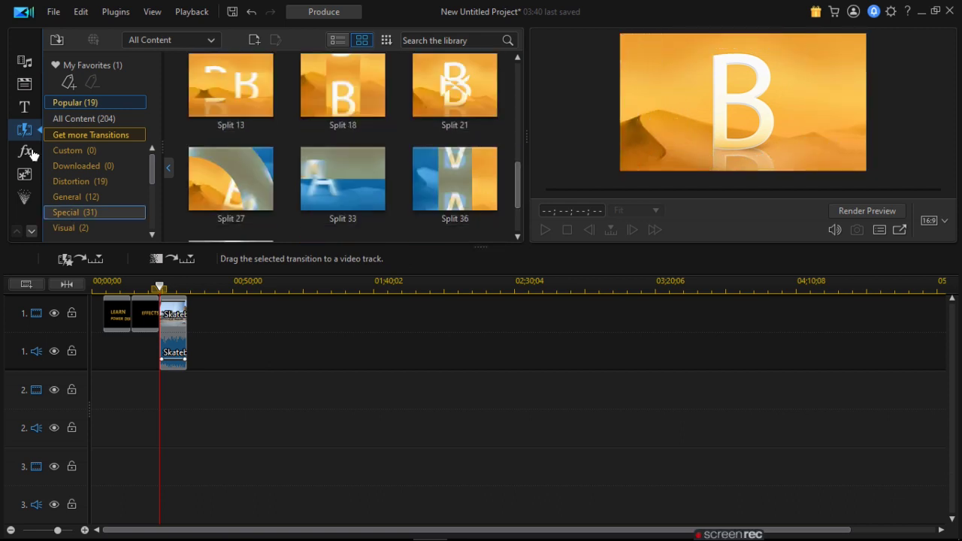
Place PiP object 06, the like comment share sticker, on video track 1 at about 03;40;00, well after the Skateboard 01 clip
{"action": "left_click", "coordinate": [29, 182]}
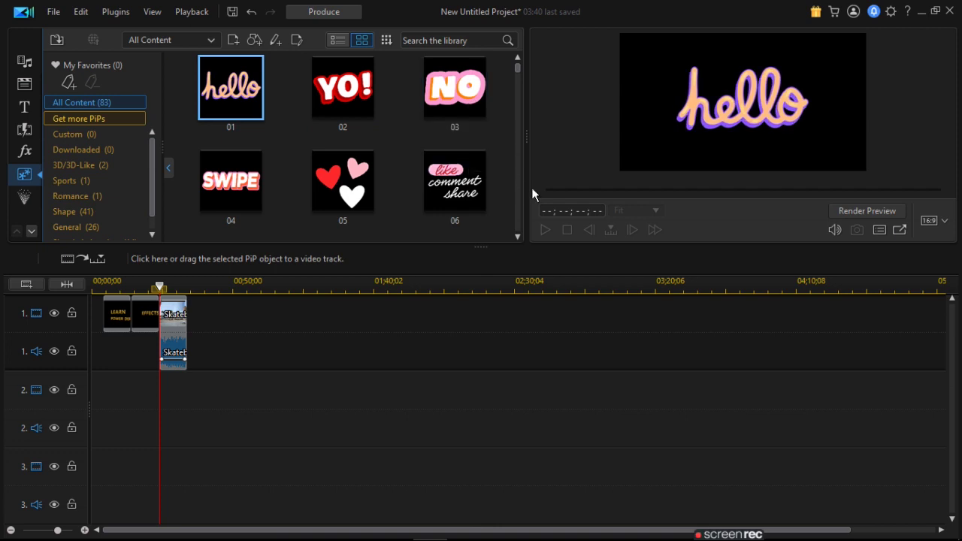
{"action": "left_click", "coordinate": [519, 213]}
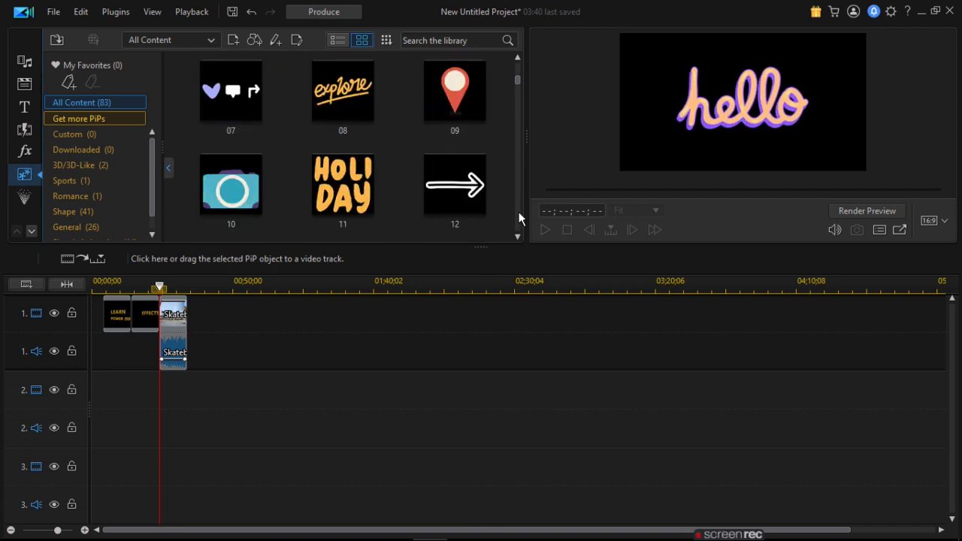
{"action": "left_click", "coordinate": [515, 70]}
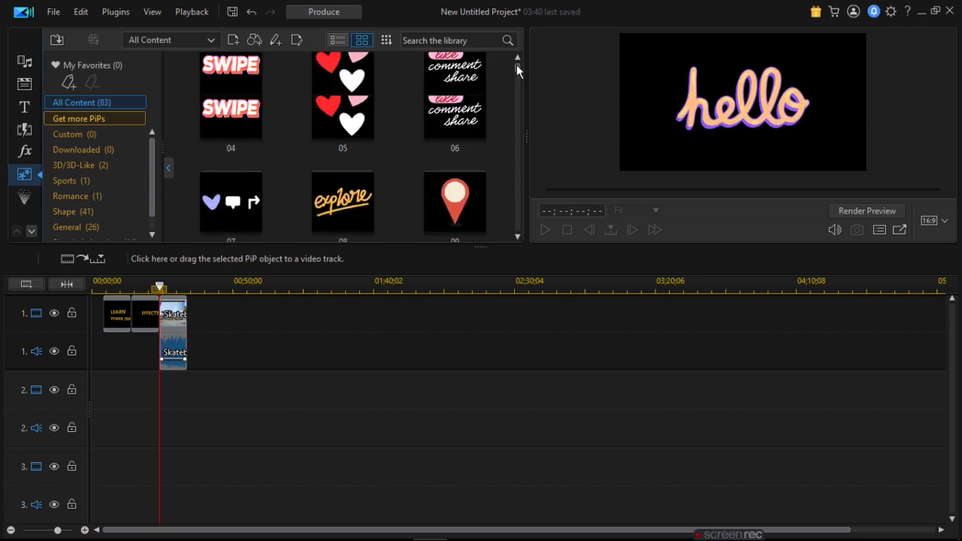
{"action": "left_click_drag", "start_coordinate": [464, 180], "coordinate": [703, 343]}
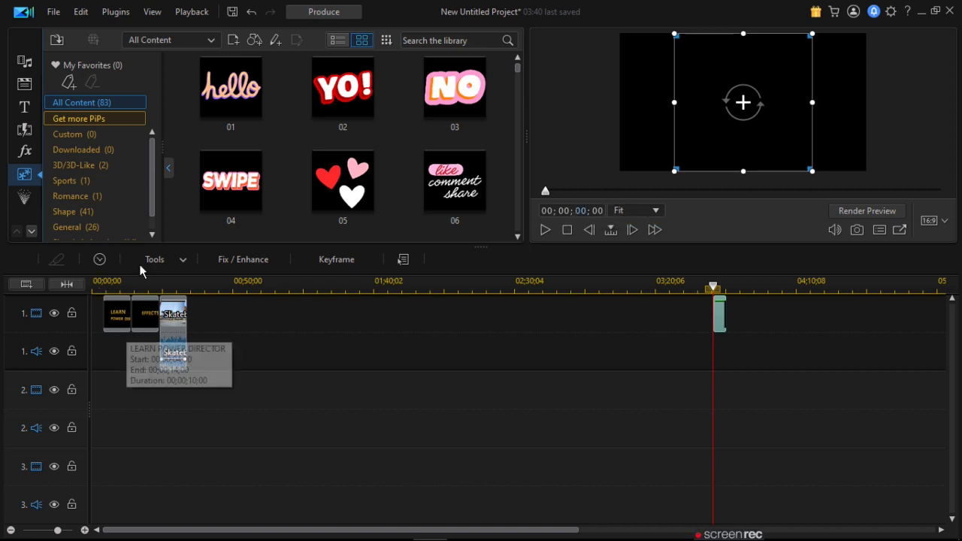
{"action": "left_click", "coordinate": [186, 325]}
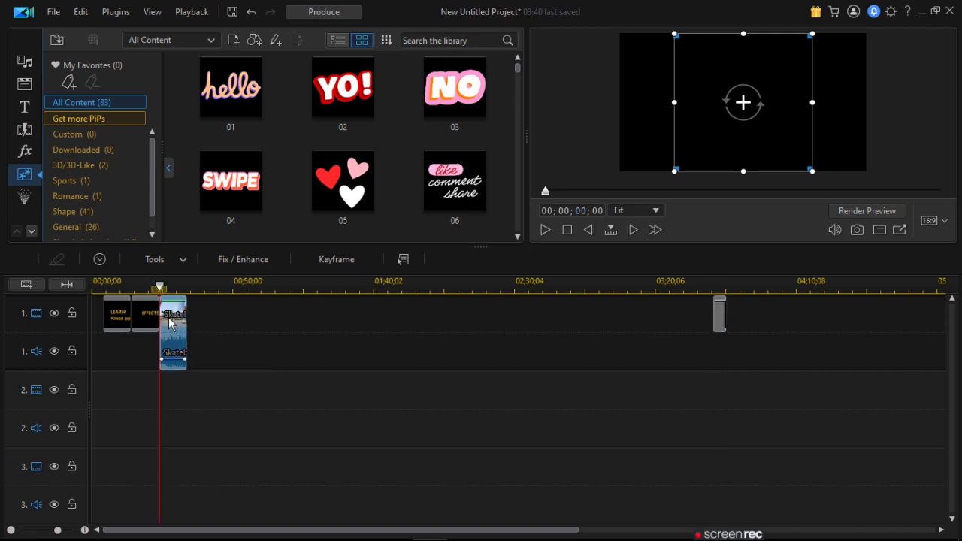
{"action": "right_click", "coordinate": [169, 323]}
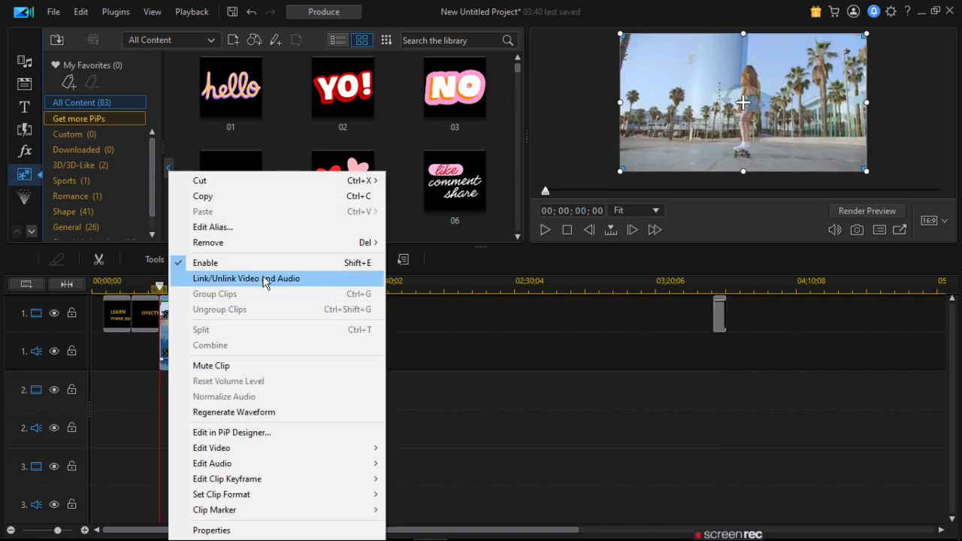
{"action": "left_click", "coordinate": [437, 373]}
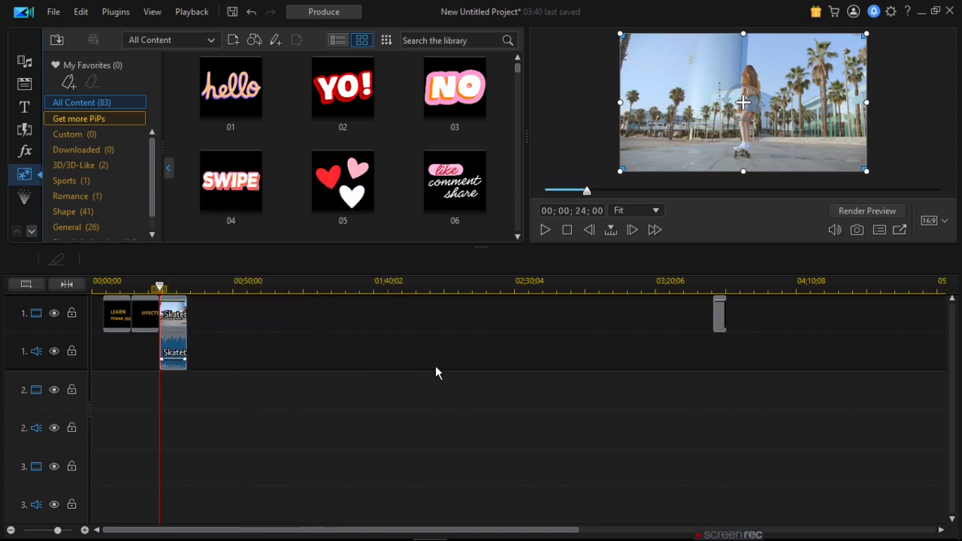
Add the Maple particle effect over the Skateboard 01 clip with Crossfade and play back the result
{"action": "left_click", "coordinate": [185, 316]}
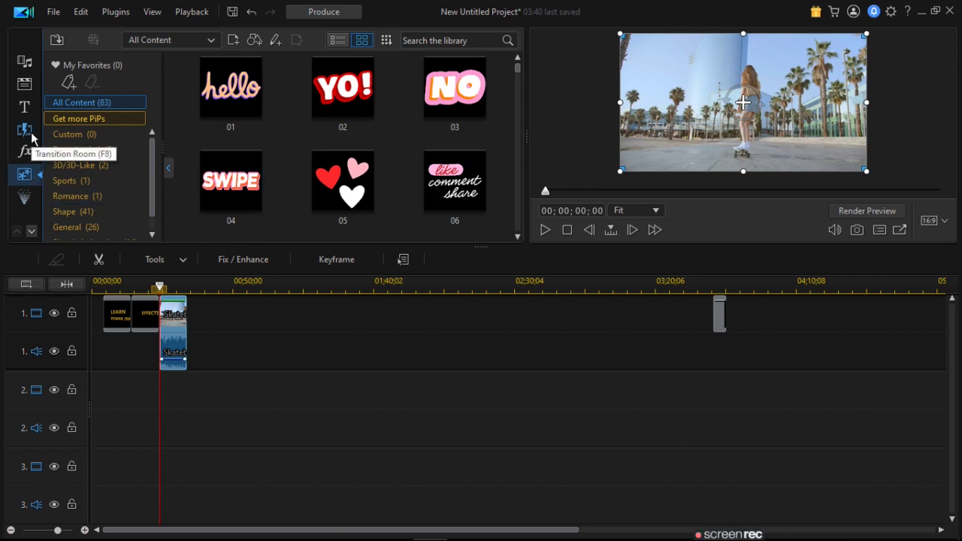
{"action": "left_click", "coordinate": [24, 200]}
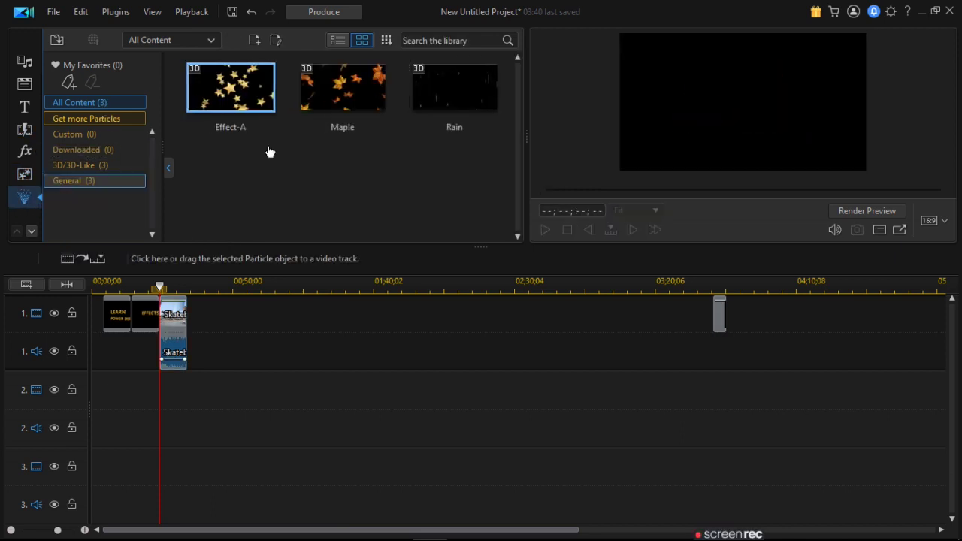
{"action": "left_click", "coordinate": [359, 92]}
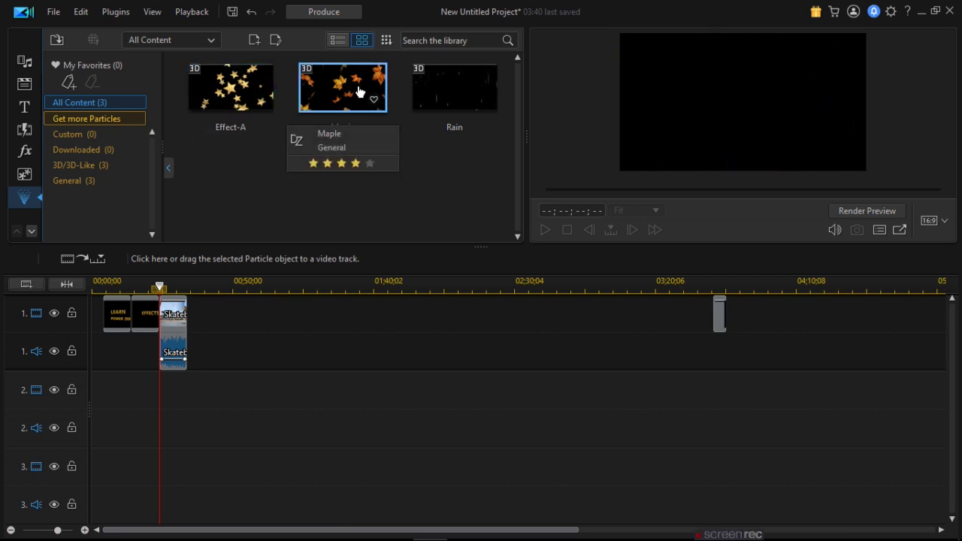
{"action": "left_click_drag", "start_coordinate": [359, 91], "coordinate": [159, 336]}
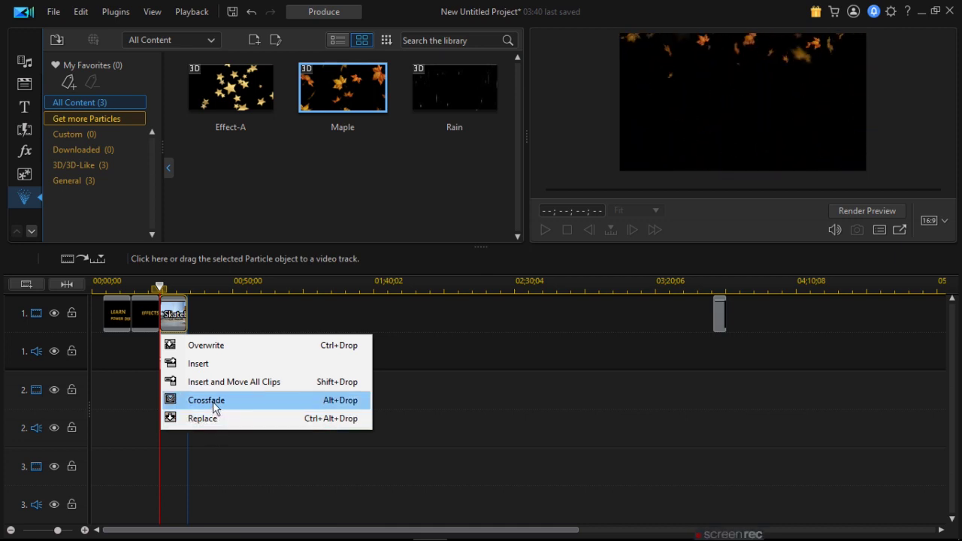
{"action": "left_click", "coordinate": [215, 405]}
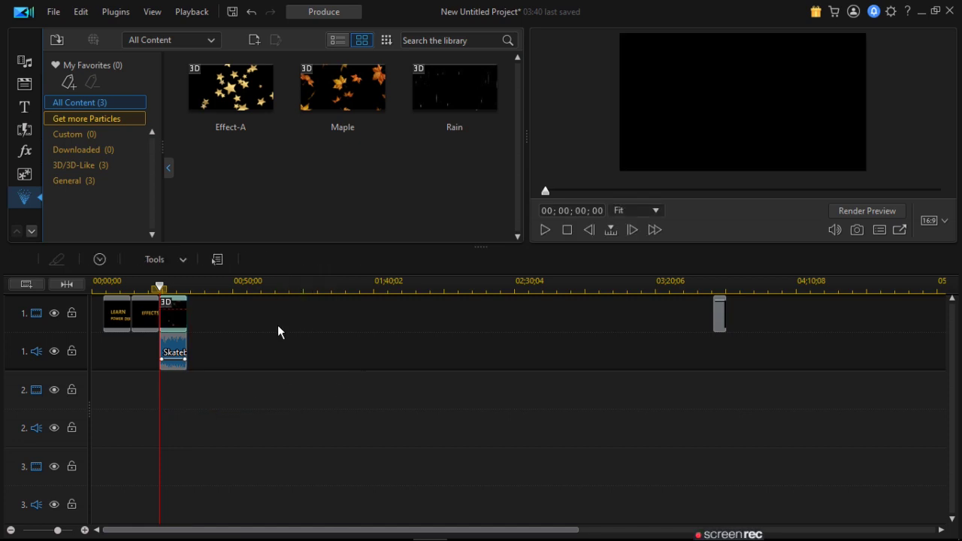
{"action": "left_click", "coordinate": [544, 231]}
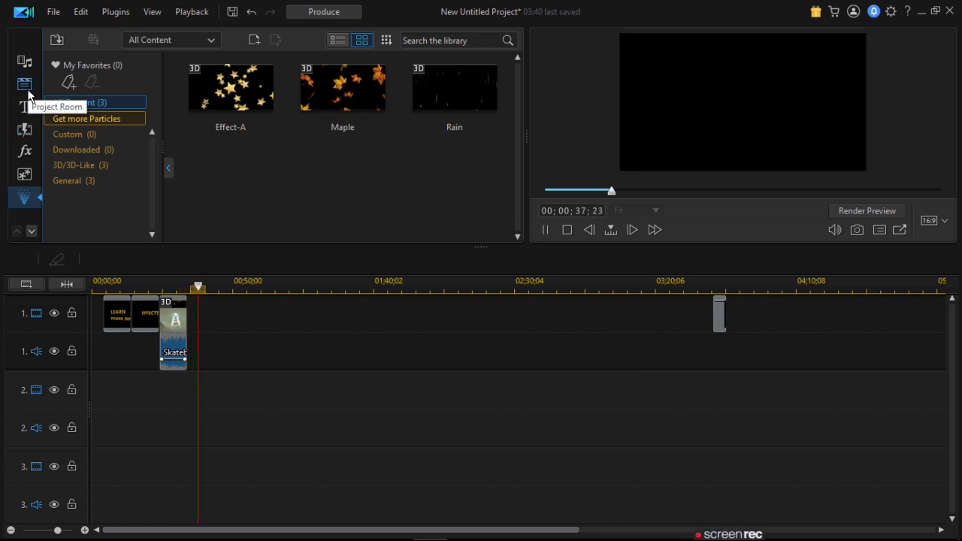
Locate Skateboard 02.mp4 in the media library and move the playhead to the end of the Skateboard 01 clip
{"action": "left_click", "coordinate": [24, 61]}
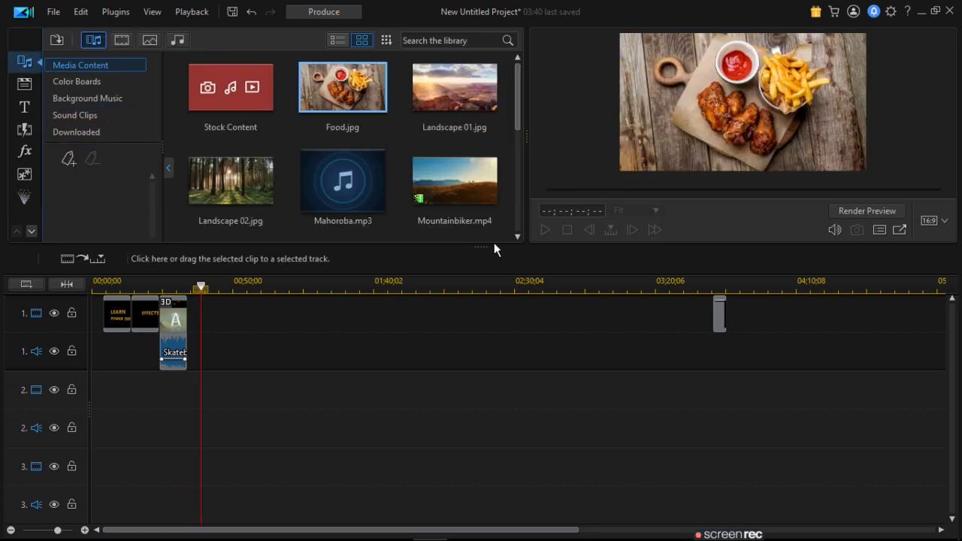
{"action": "left_click", "coordinate": [518, 196]}
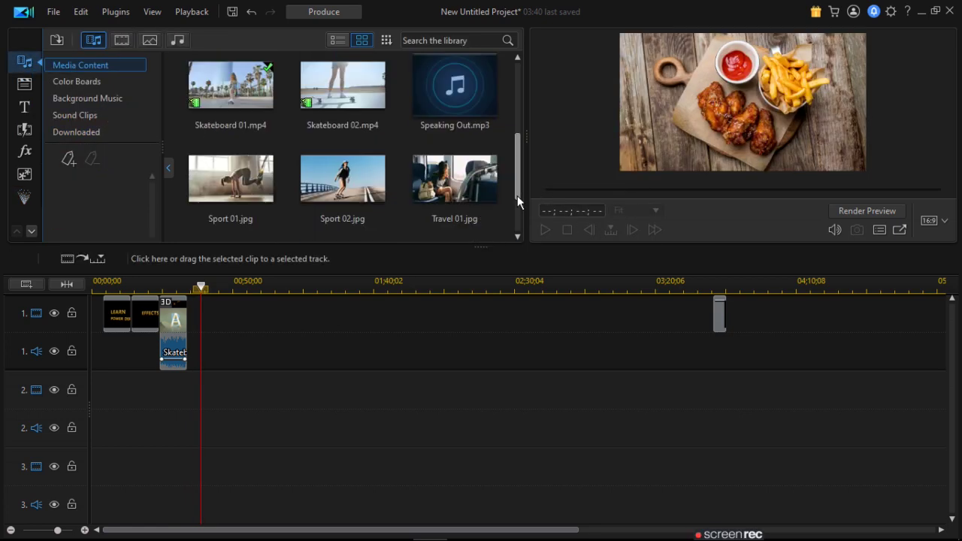
{"action": "left_click", "coordinate": [337, 91]}
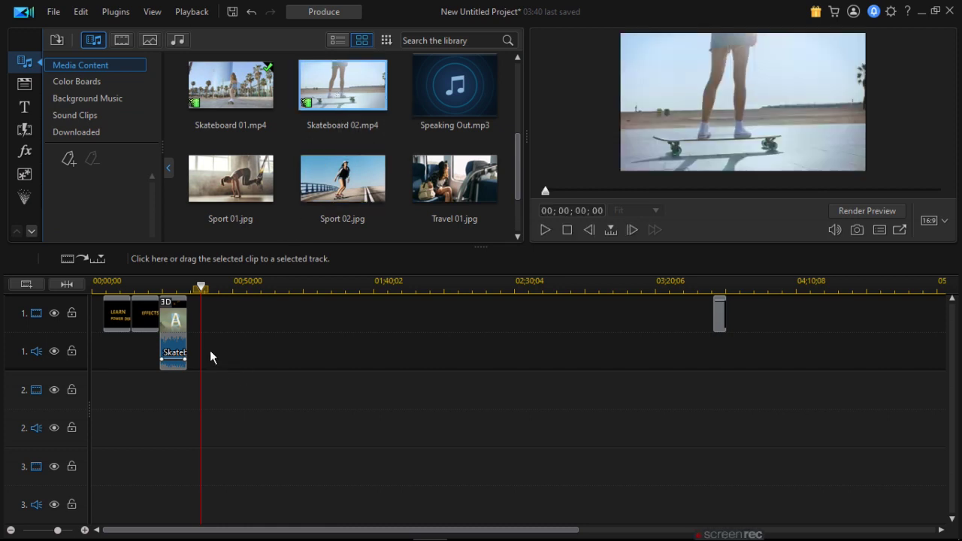
{"action": "left_click", "coordinate": [193, 292]}
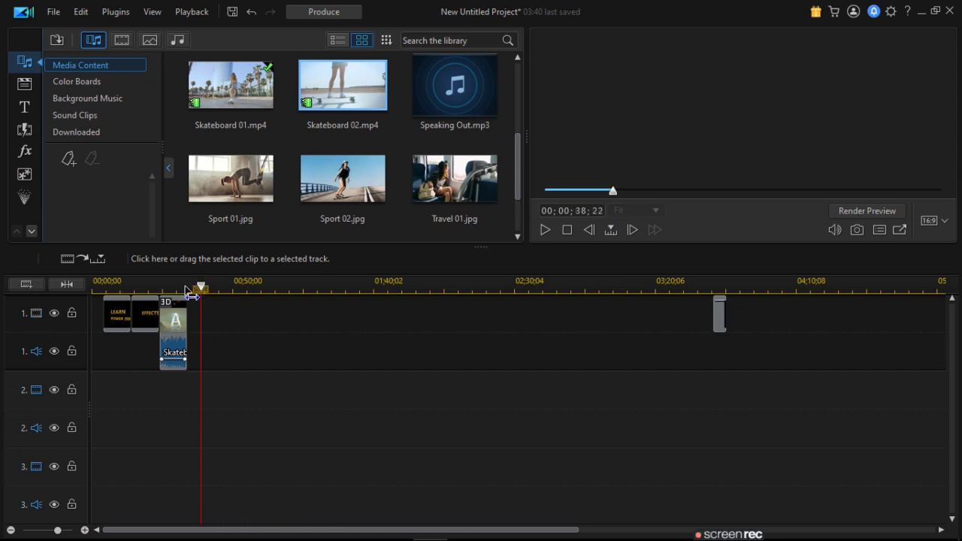
{"action": "left_click_drag", "start_coordinate": [200, 286], "coordinate": [184, 287]}
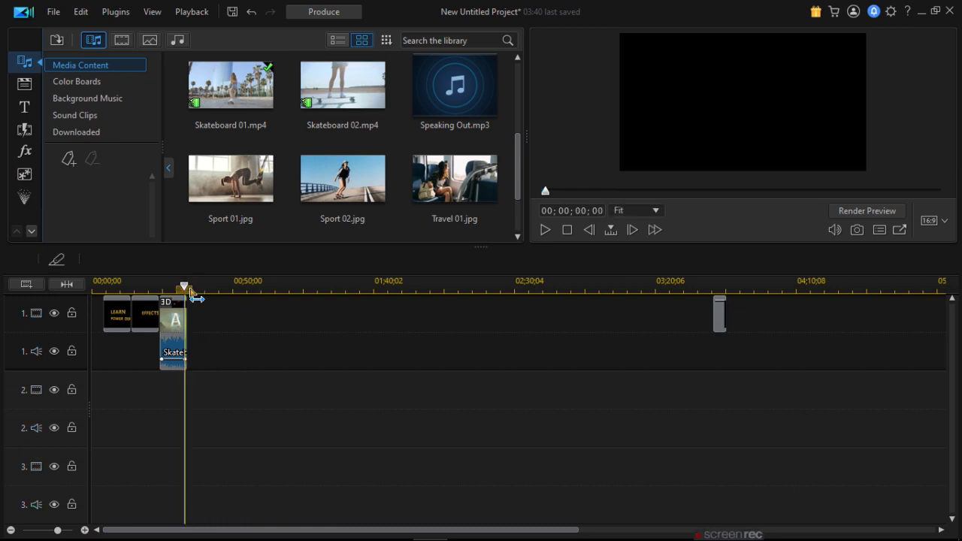
{"action": "left_click", "coordinate": [322, 83]}
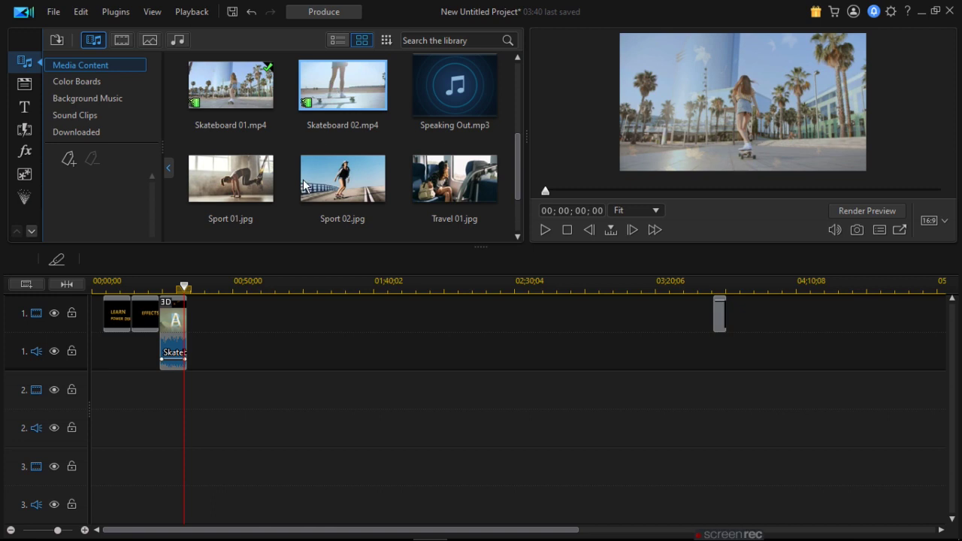
{"action": "left_click", "coordinate": [204, 319]}
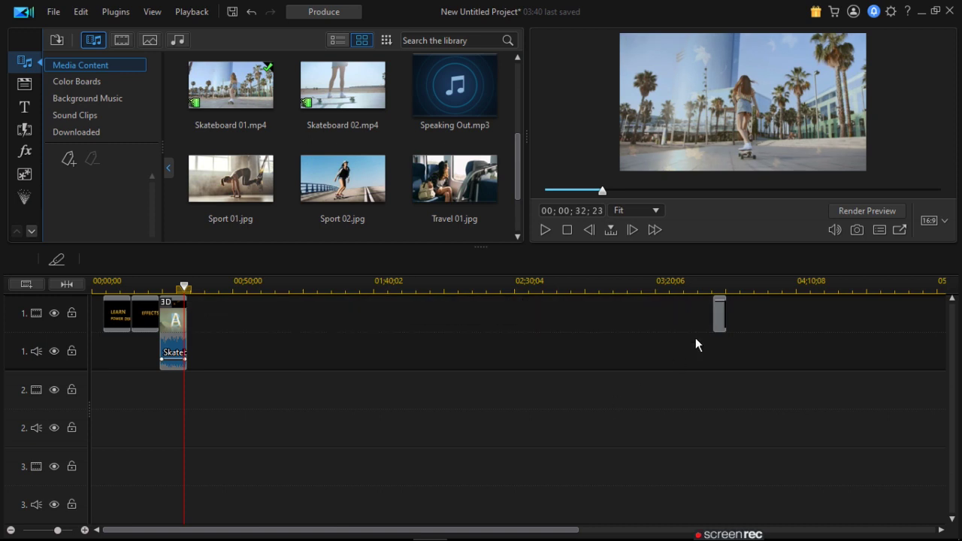
{"action": "left_click", "coordinate": [722, 316]}
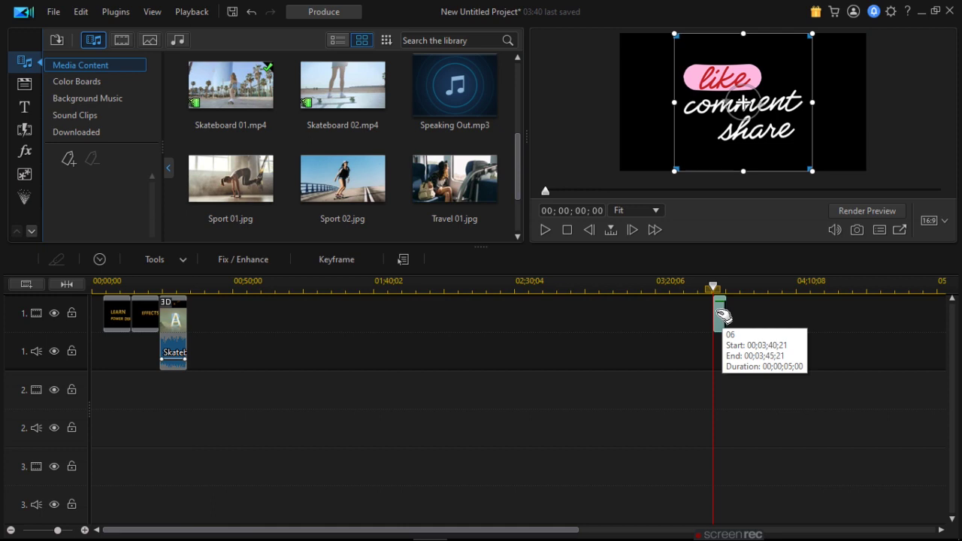
{"action": "left_click", "coordinate": [227, 327]}
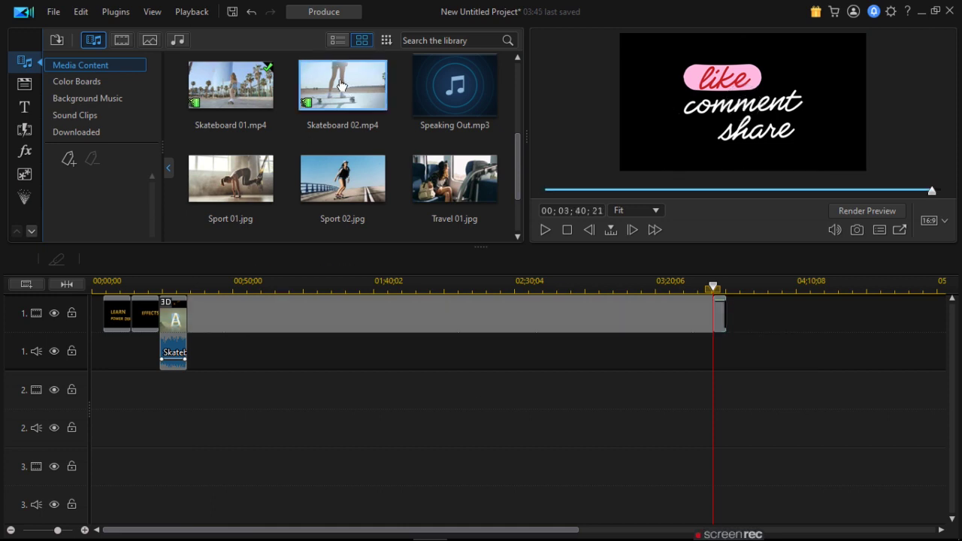
{"action": "left_click", "coordinate": [341, 85]}
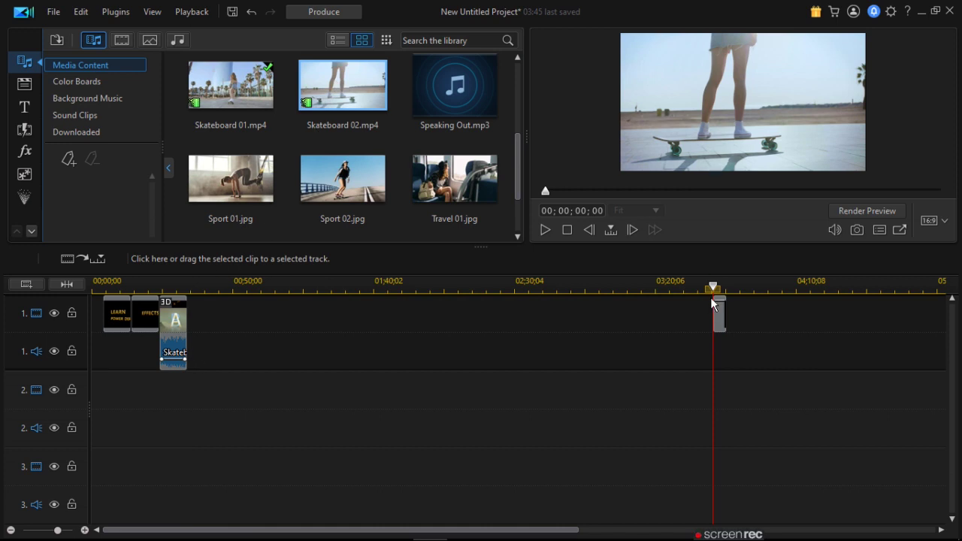
{"action": "left_click", "coordinate": [225, 304]}
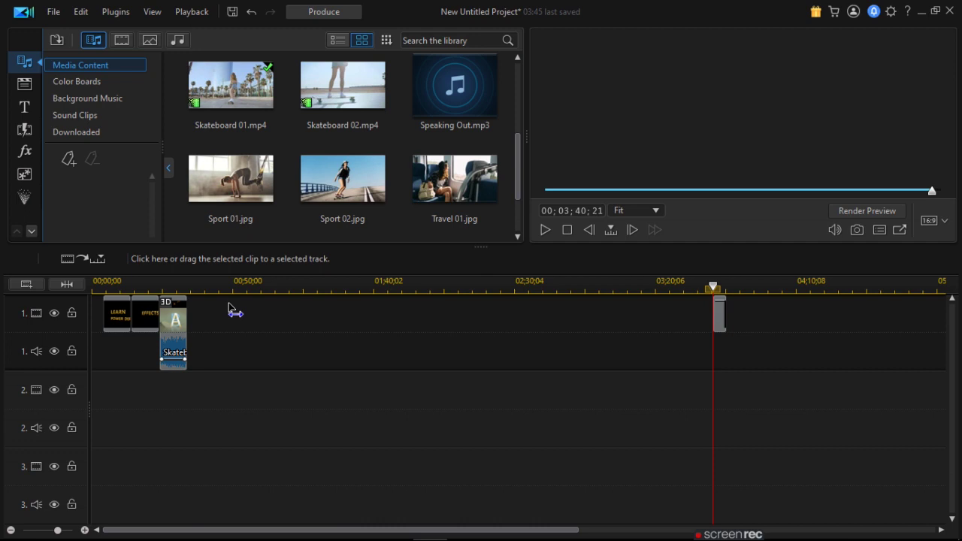
Place Skateboard 02.mp4 on video track 1 directly after the Skateboard 01 clip, at 00;34;00
{"action": "left_click", "coordinate": [190, 313]}
{"action": "left_click", "coordinate": [188, 319]}
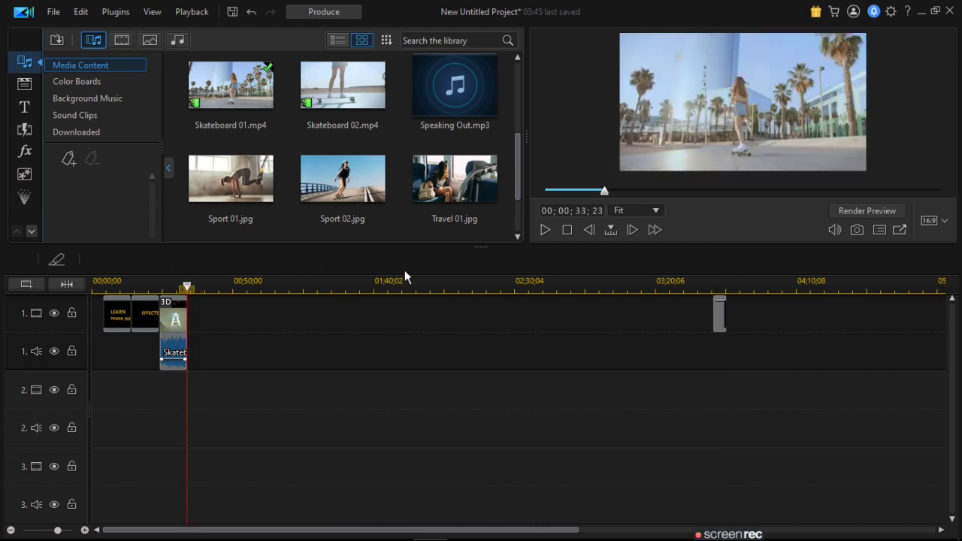
{"action": "left_click_drag", "start_coordinate": [346, 76], "coordinate": [196, 312]}
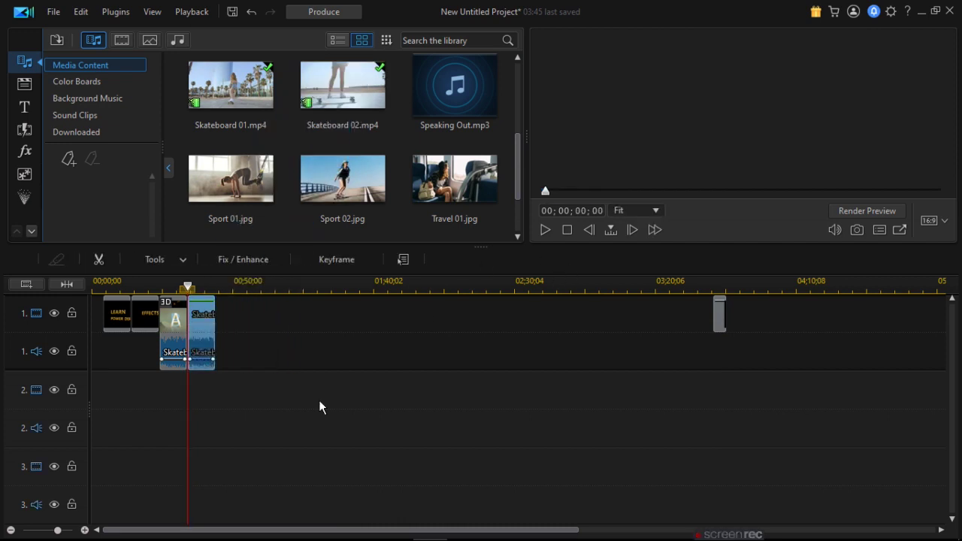
Look over the tools available for the Skateboard 02 clip and play the clip back from its start
{"action": "left_click", "coordinate": [171, 261]}
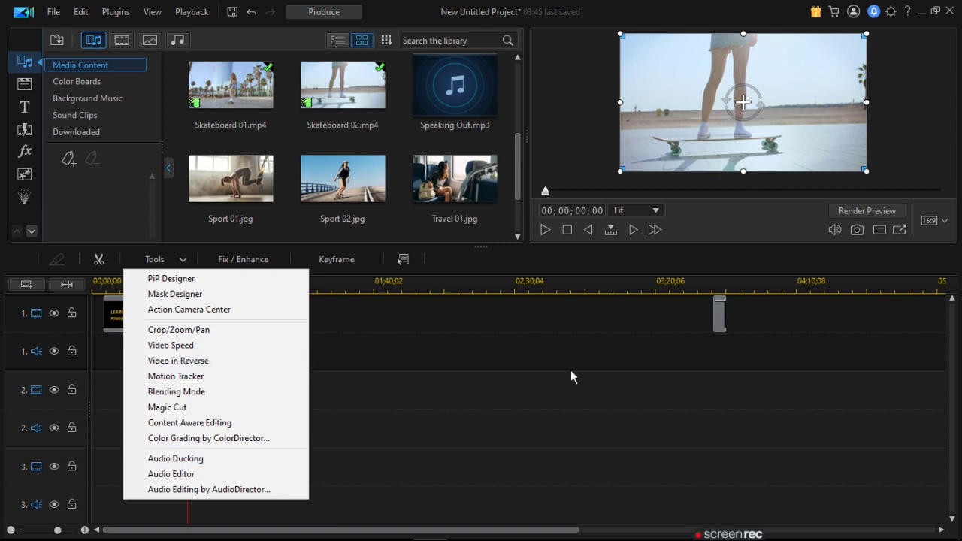
{"action": "left_click", "coordinate": [543, 352]}
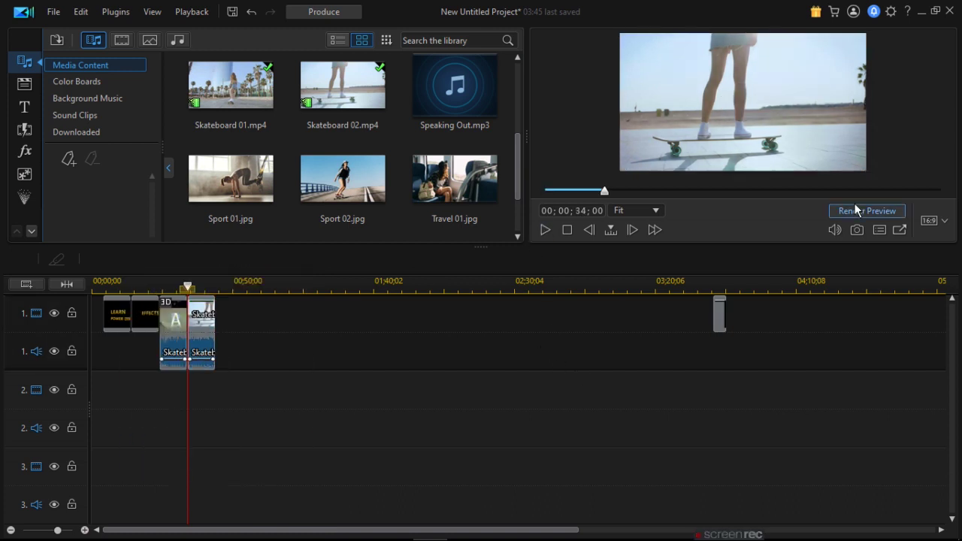
{"action": "left_click", "coordinate": [836, 230]}
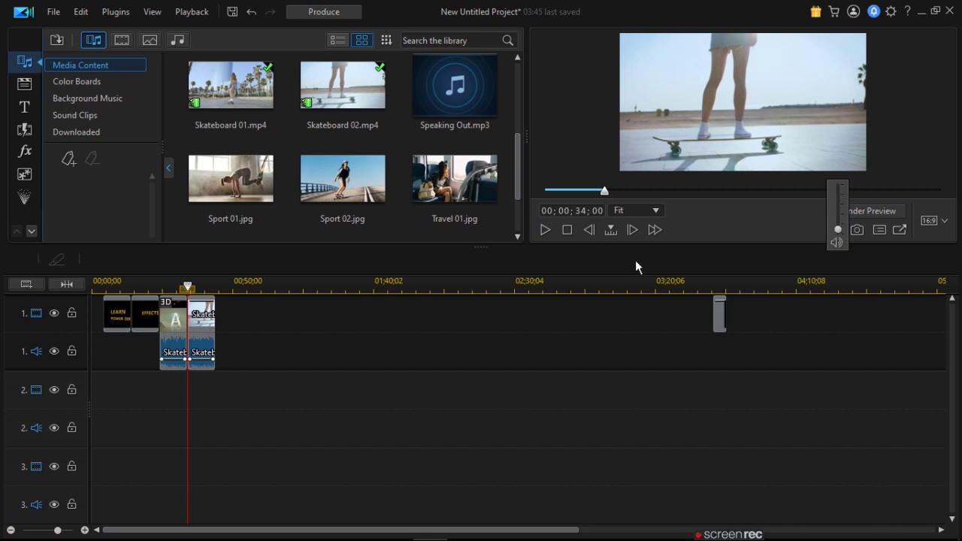
{"action": "left_click", "coordinate": [546, 230]}
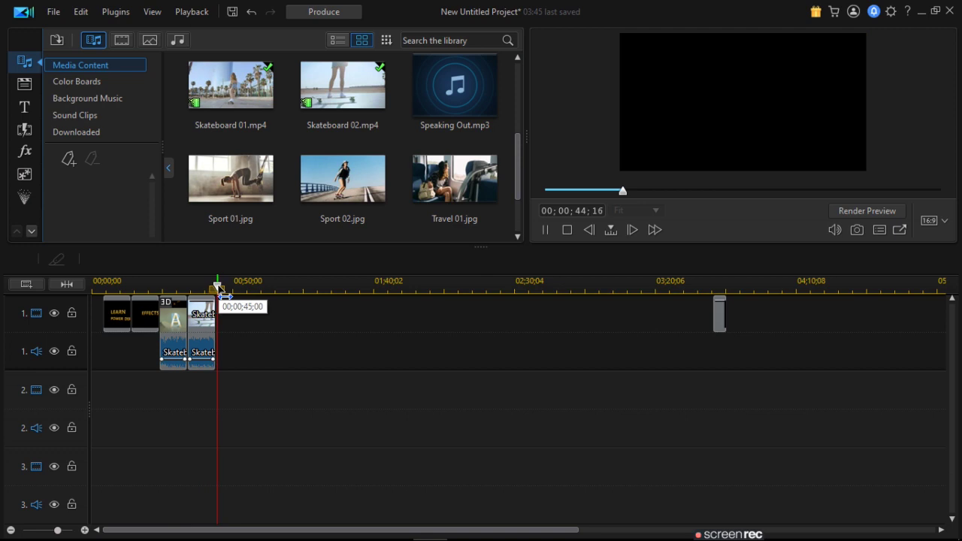
{"action": "left_click_drag", "start_coordinate": [218, 289], "coordinate": [187, 290]}
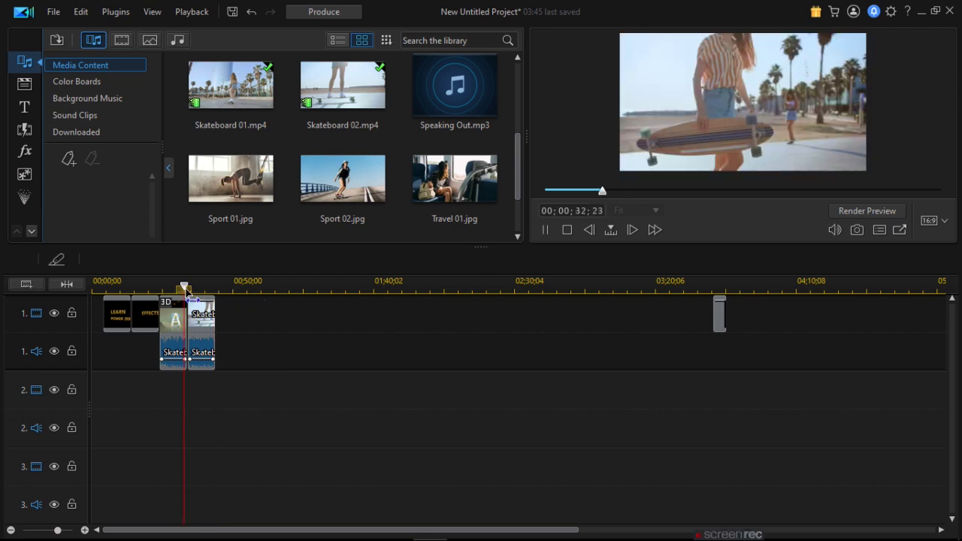
Apply Video in Reverse to the Skateboard 02 clip and play back the result
{"action": "left_click", "coordinate": [201, 334]}
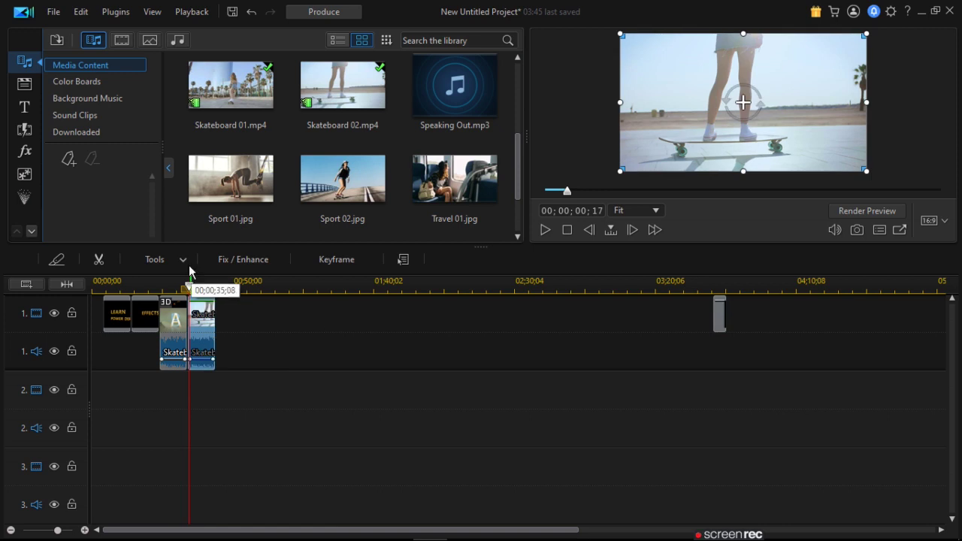
{"action": "left_click", "coordinate": [185, 263]}
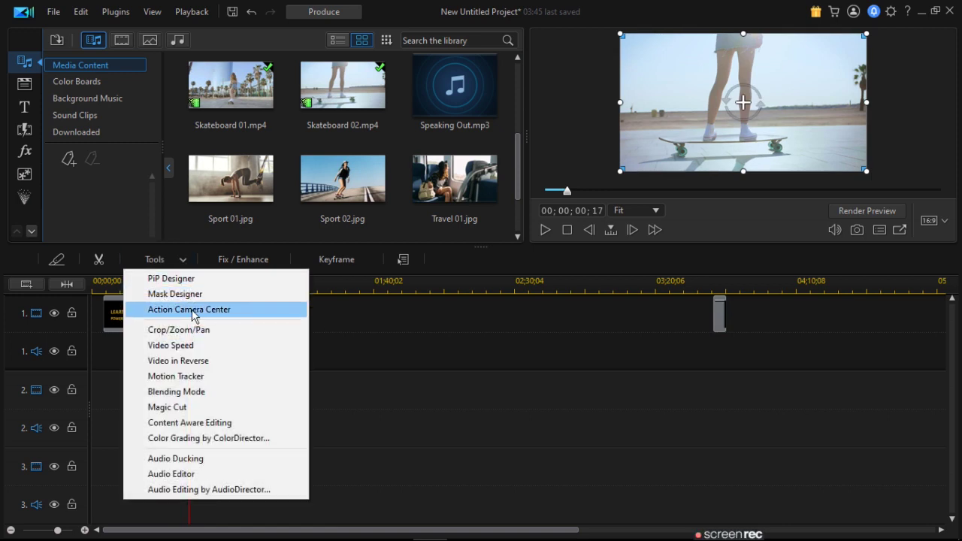
{"action": "left_click", "coordinate": [188, 362]}
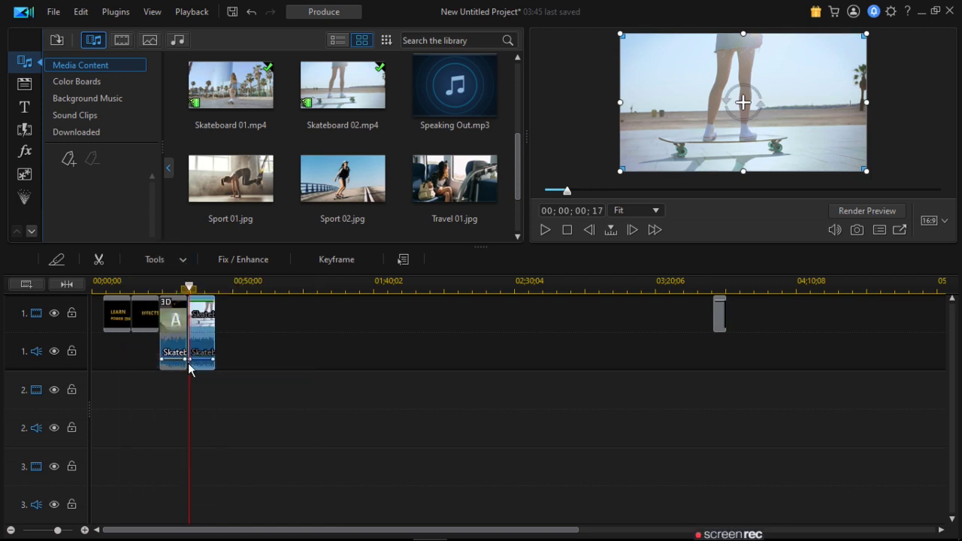
{"action": "left_click", "coordinate": [544, 229]}
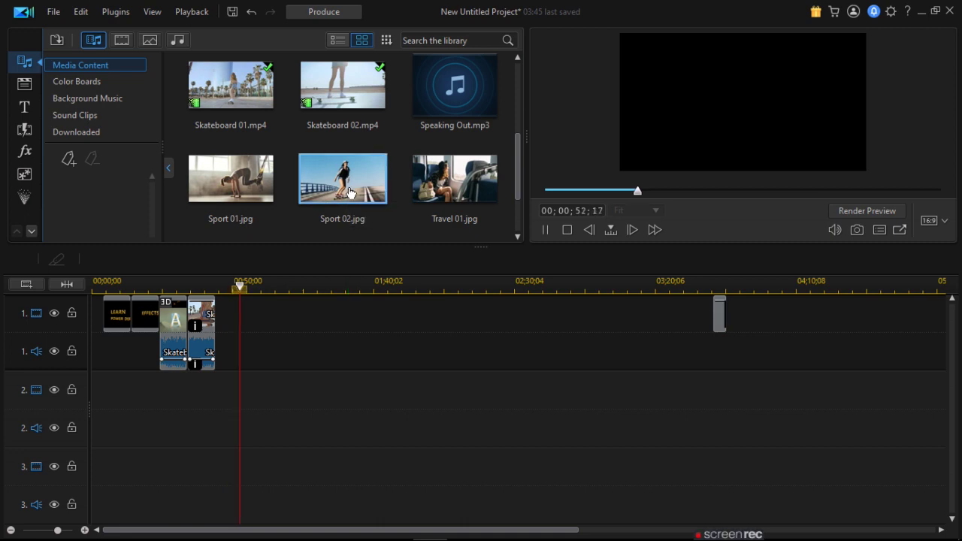
Add the Travel 01.jpg photo to video track 1 and position it directly after the Skateboard 02 clip
{"action": "left_click", "coordinate": [487, 176]}
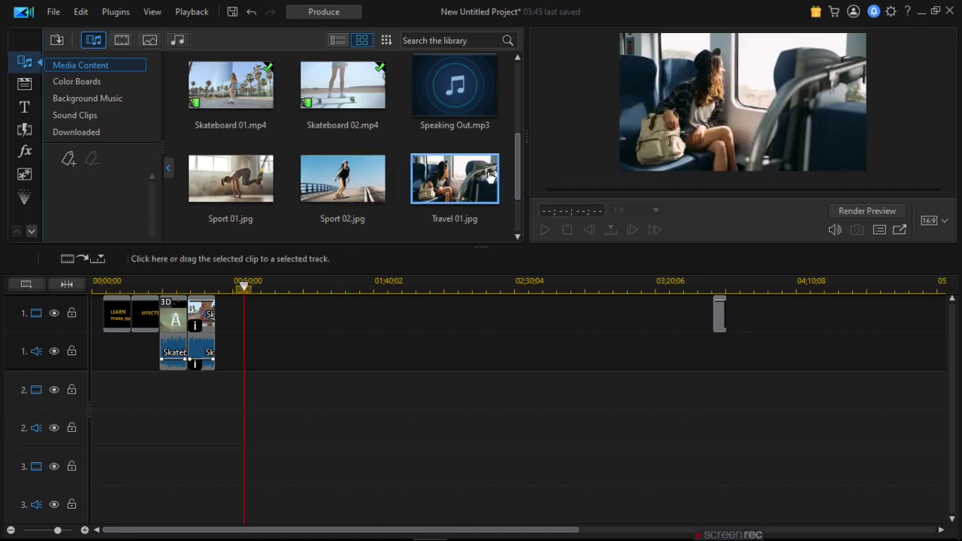
{"action": "left_click_drag", "start_coordinate": [224, 322], "coordinate": [253, 325]}
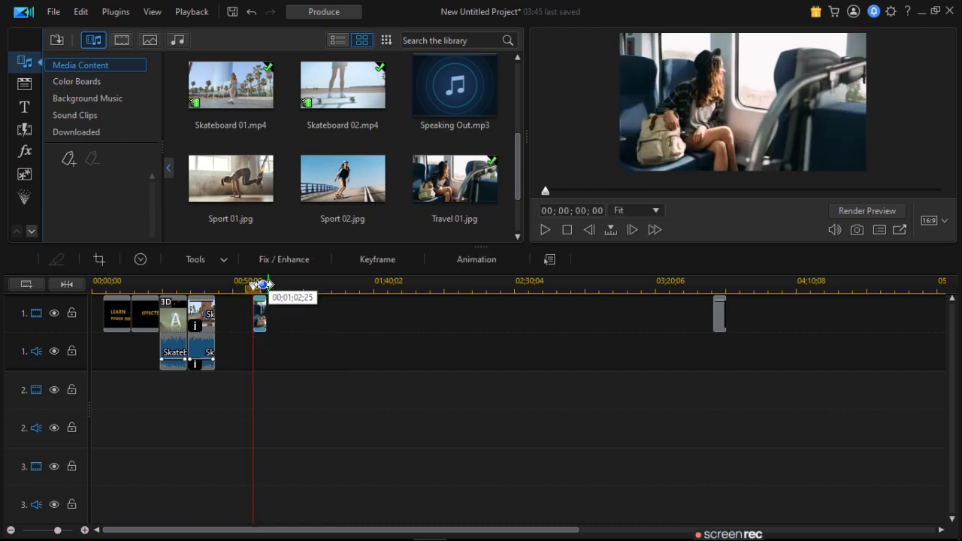
{"action": "left_click_drag", "start_coordinate": [253, 286], "coordinate": [220, 293]}
{"action": "left_click", "coordinate": [296, 318]}
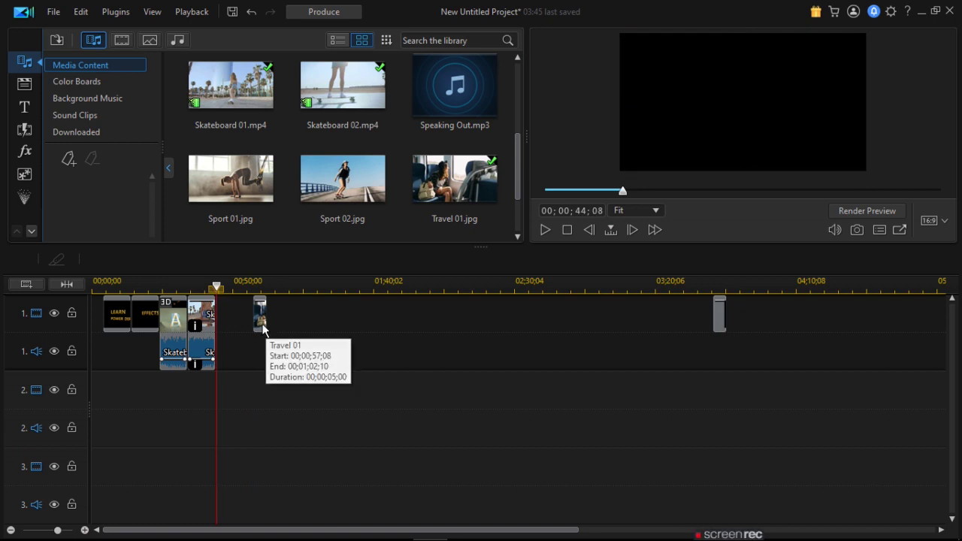
{"action": "left_click", "coordinate": [261, 321]}
{"action": "left_click_drag", "start_coordinate": [261, 309], "coordinate": [229, 311]}
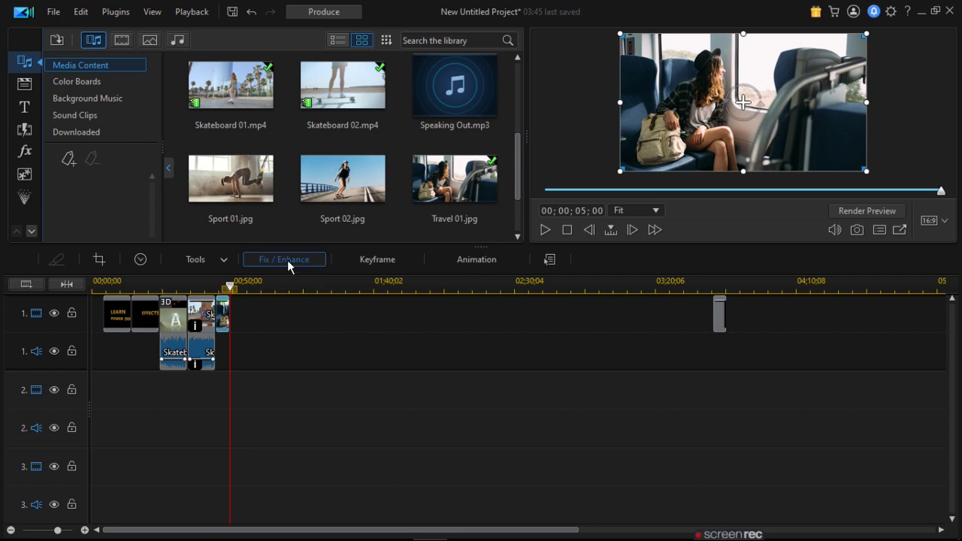
Look at the Fix / Enhance and Keyframe options for the Travel 01 photo
{"action": "left_click", "coordinate": [380, 260]}
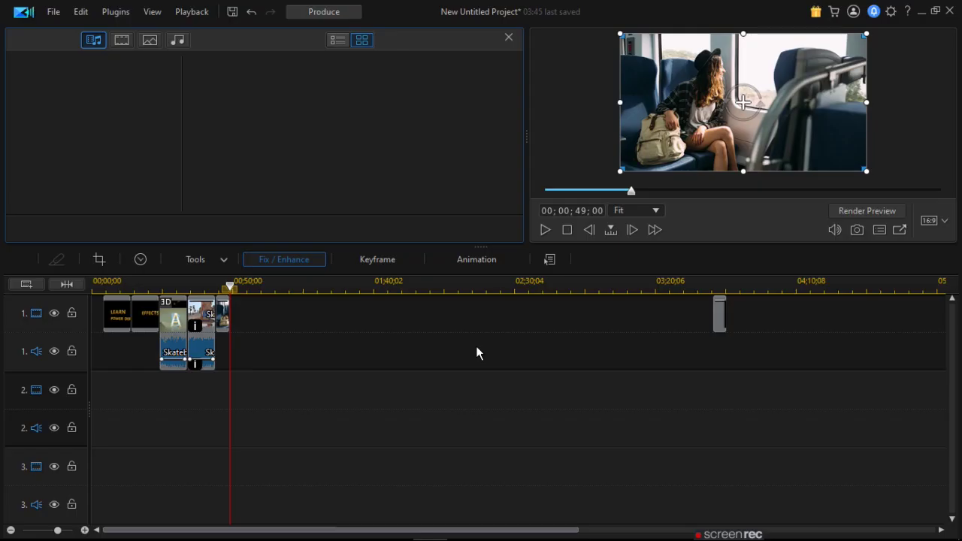
{"action": "left_click", "coordinate": [225, 325]}
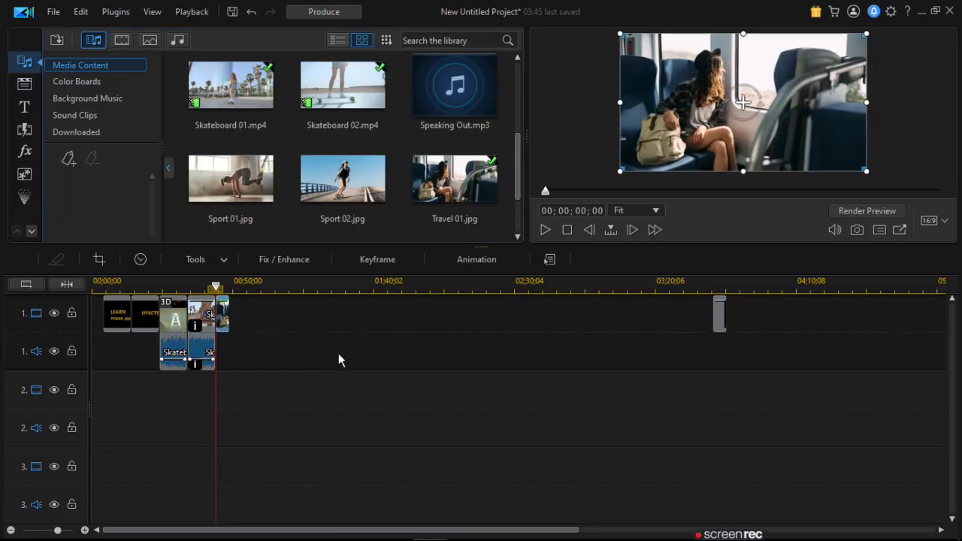
Look through the PiP objects and the 3D/3D-Like particle effects
{"action": "left_click", "coordinate": [28, 182]}
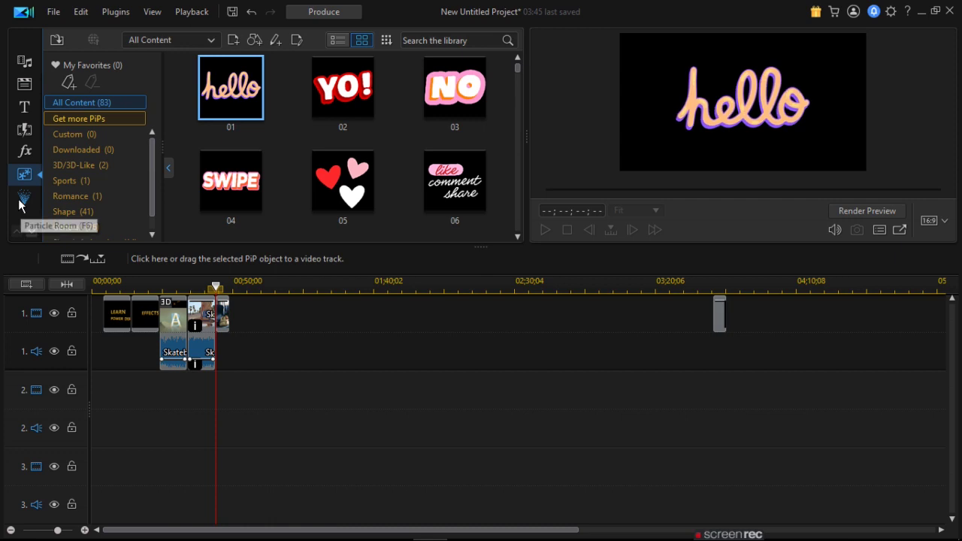
{"action": "left_click", "coordinate": [23, 203]}
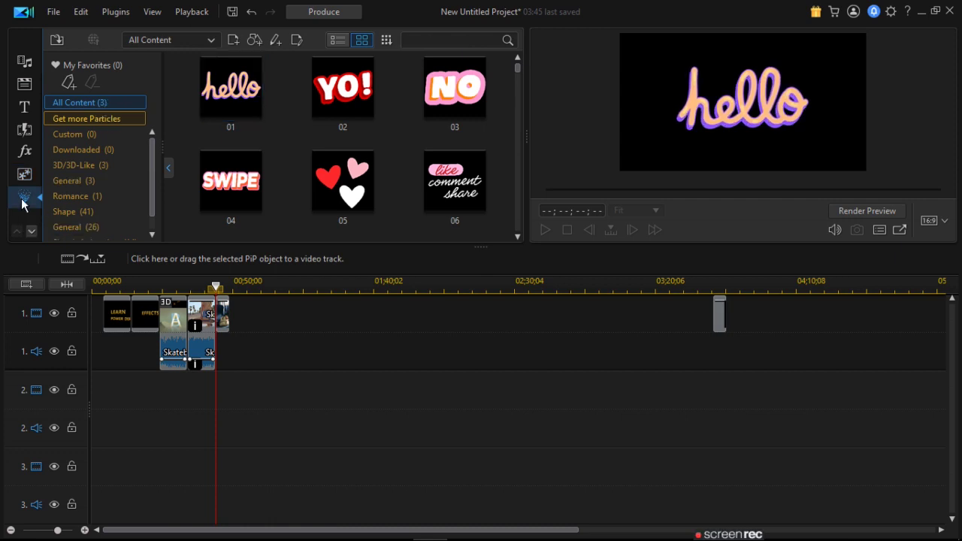
{"action": "left_click", "coordinate": [84, 166]}
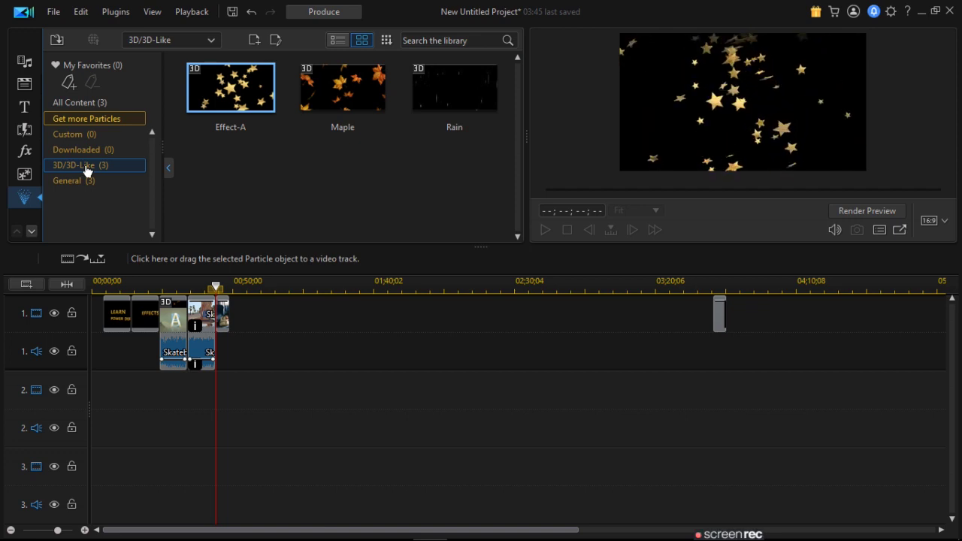
Browse the Popular, Distortion, General and Special transitions in the Transition Room
{"action": "left_click", "coordinate": [25, 130]}
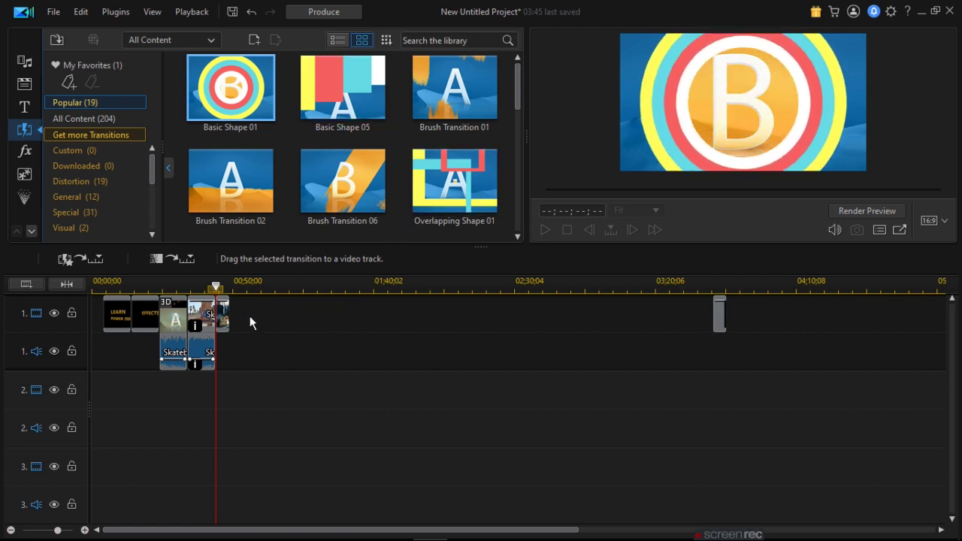
{"action": "left_click", "coordinate": [518, 189]}
{"action": "left_click", "coordinate": [518, 188]}
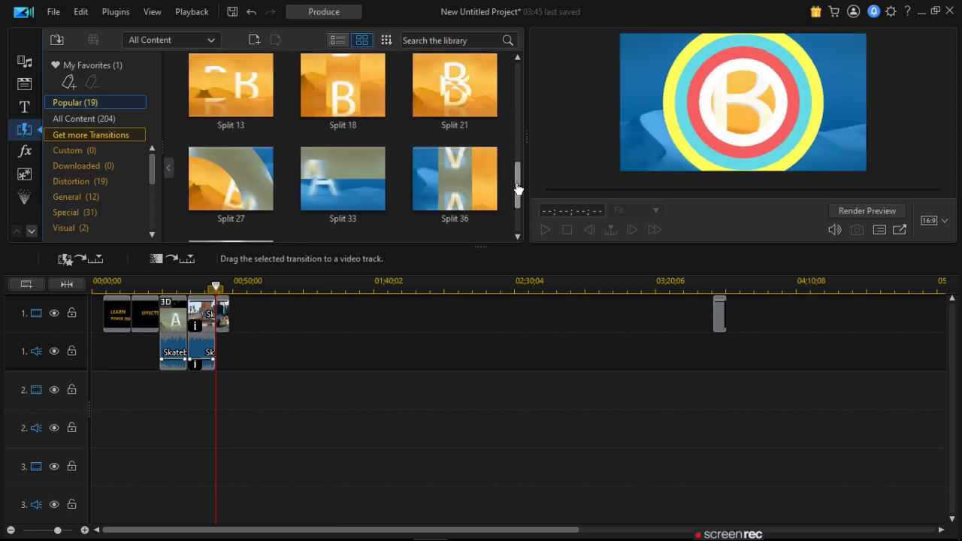
{"action": "scroll", "coordinate": [518, 189], "scroll_direction": "down", "scroll_amount": 2}
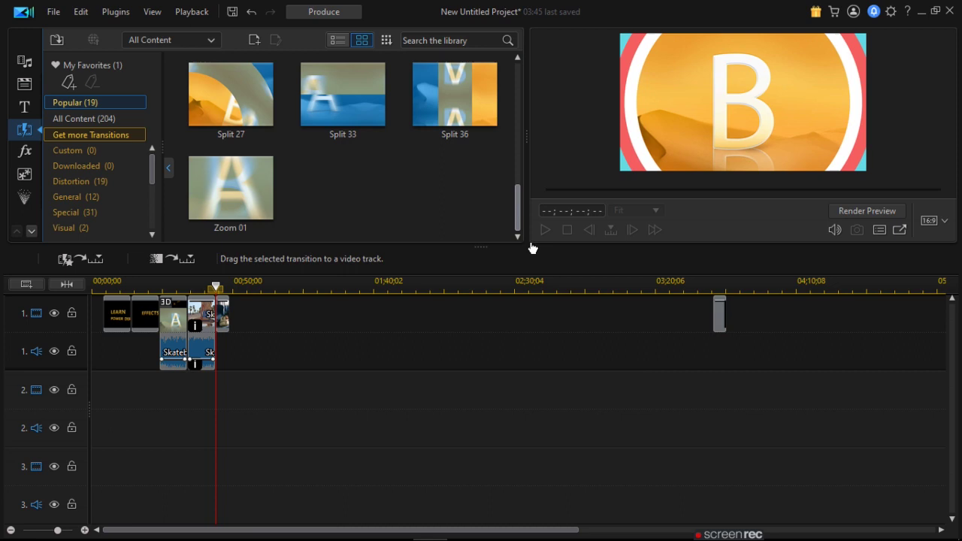
{"action": "left_click", "coordinate": [76, 185]}
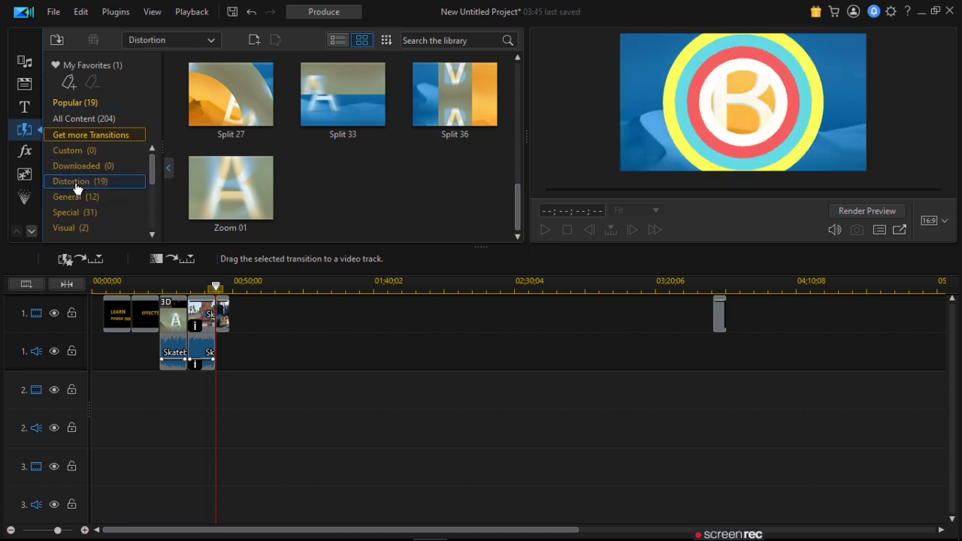
{"action": "left_click", "coordinate": [81, 198]}
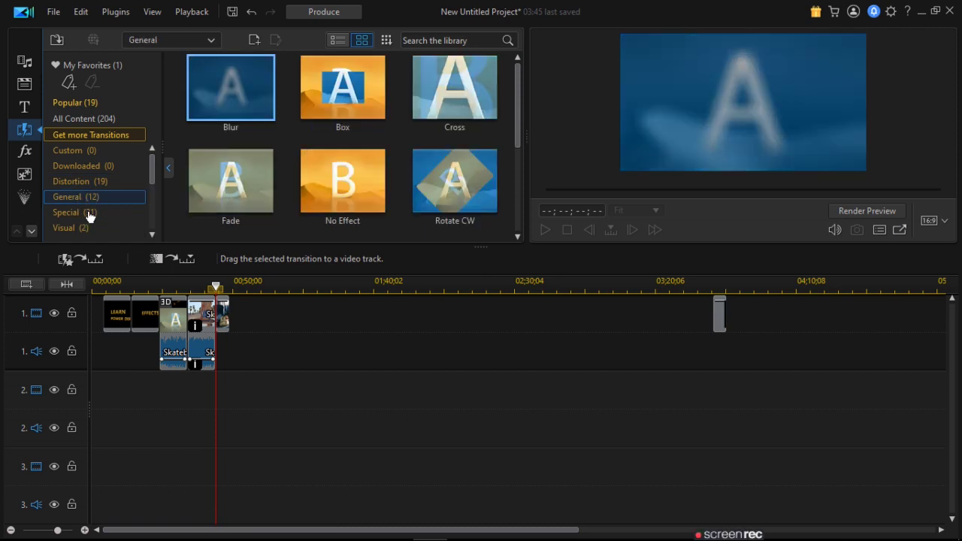
{"action": "left_click", "coordinate": [88, 215]}
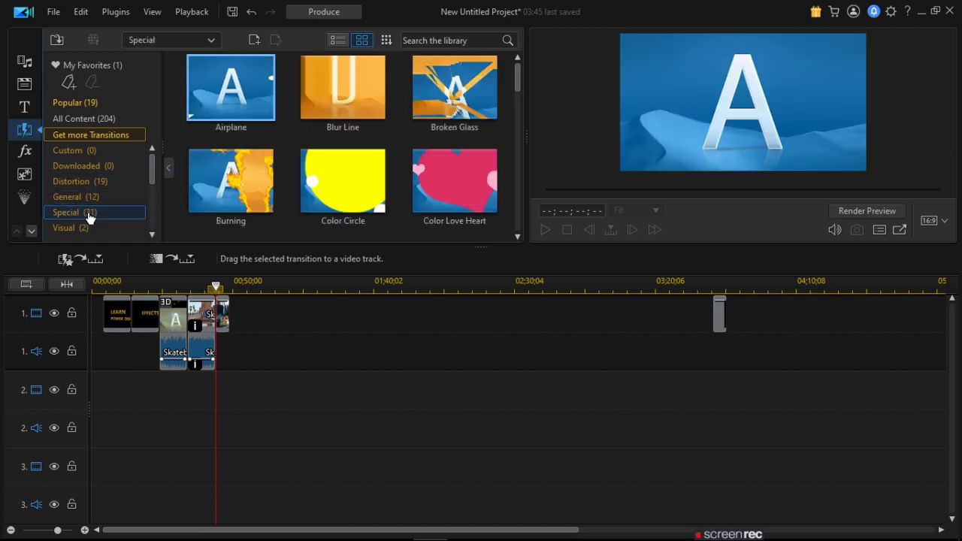
Try to apply the Color Love Heart transition to the Travel 01 photo on video track 1
{"action": "left_click", "coordinate": [457, 193]}
{"action": "left_click_drag", "start_coordinate": [457, 193], "coordinate": [223, 322]}
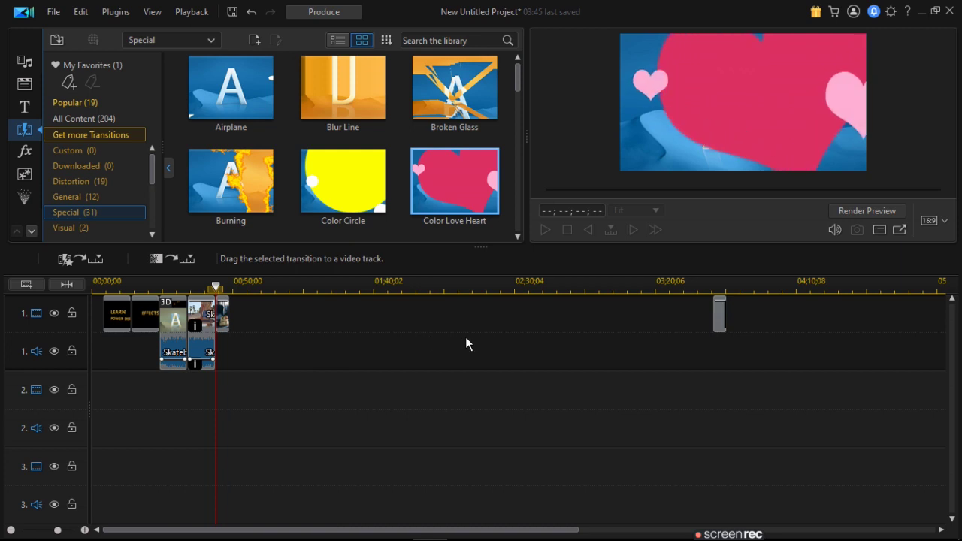
{"action": "left_click", "coordinate": [224, 316]}
{"action": "left_click", "coordinate": [224, 315]}
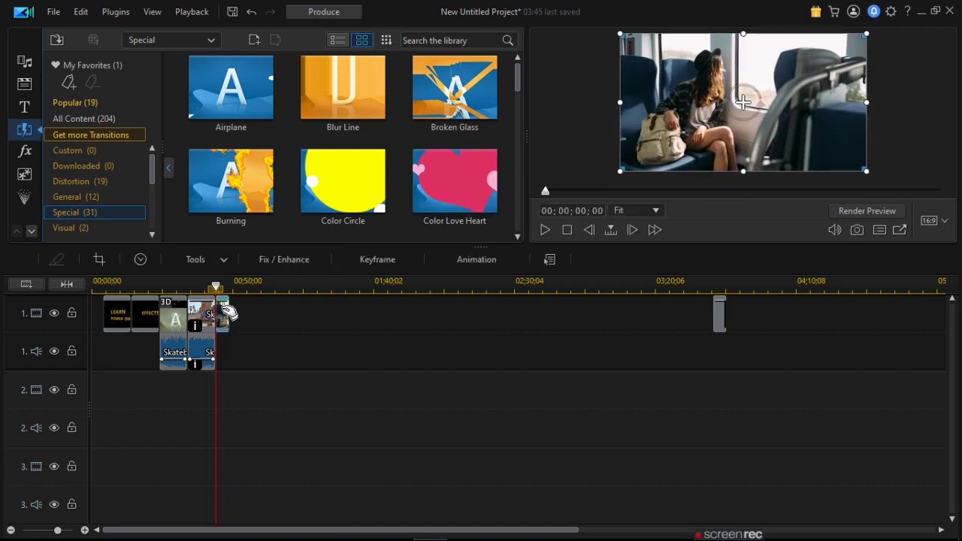
{"action": "left_click", "coordinate": [425, 194]}
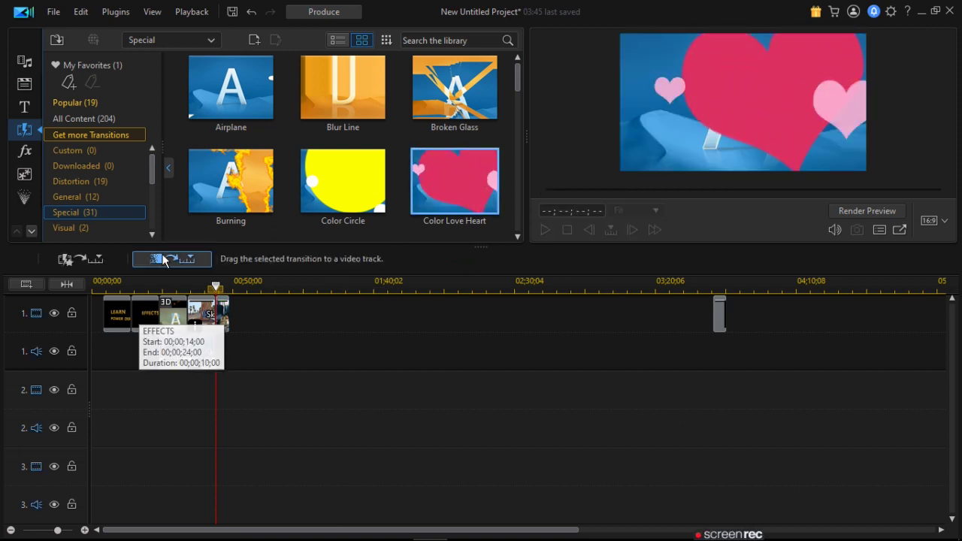
{"action": "left_click", "coordinate": [224, 329]}
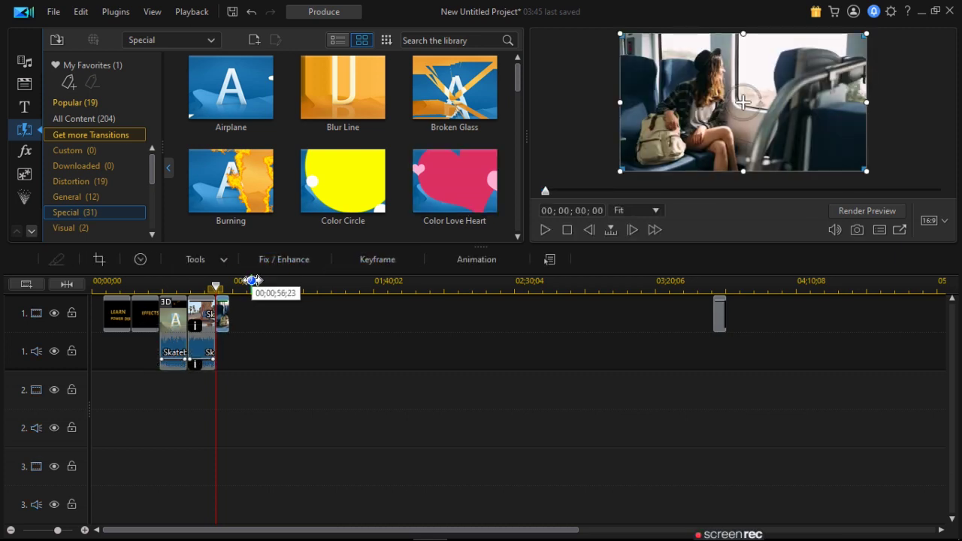
{"action": "left_click", "coordinate": [230, 320]}
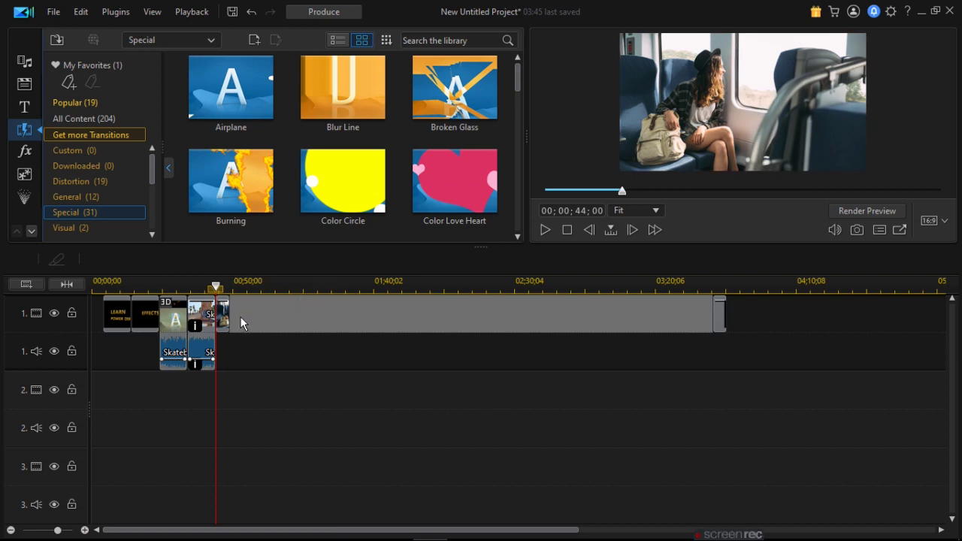
Add the Color Love Heart transition to the end of the Travel 01 photo and set its duration to 00;00;02;02
{"action": "left_click", "coordinate": [451, 168]}
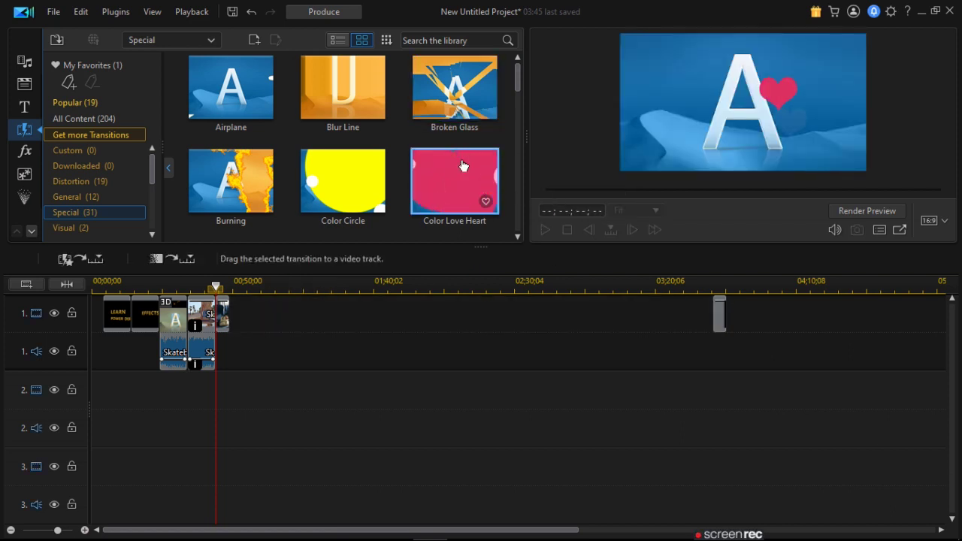
{"action": "left_click_drag", "start_coordinate": [463, 166], "coordinate": [222, 322]}
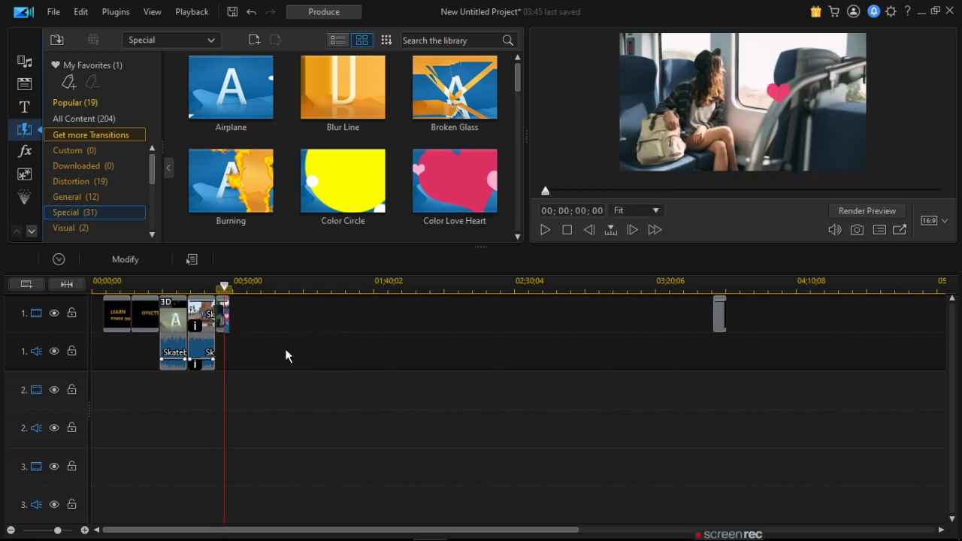
{"action": "left_click", "coordinate": [126, 259]}
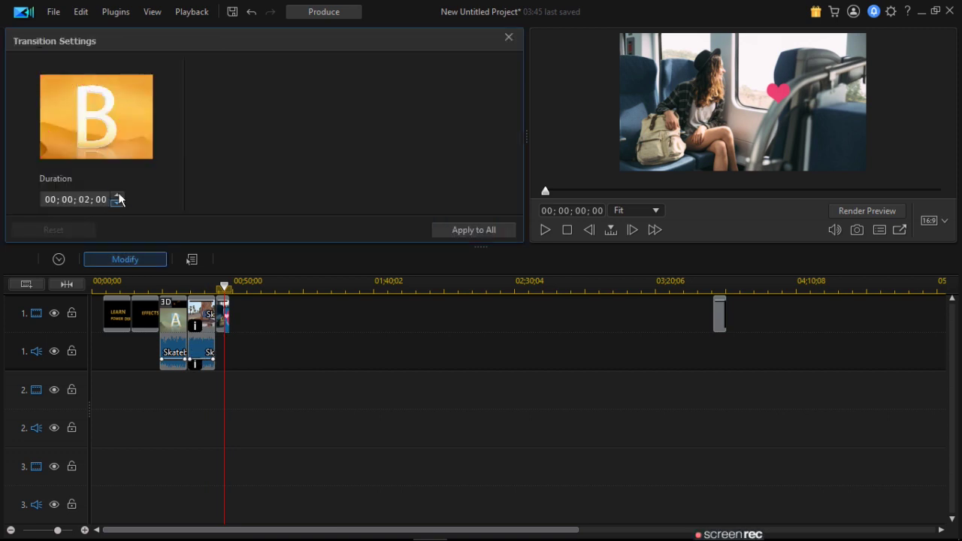
{"action": "left_click", "coordinate": [117, 196]}
{"action": "left_click", "coordinate": [118, 197]}
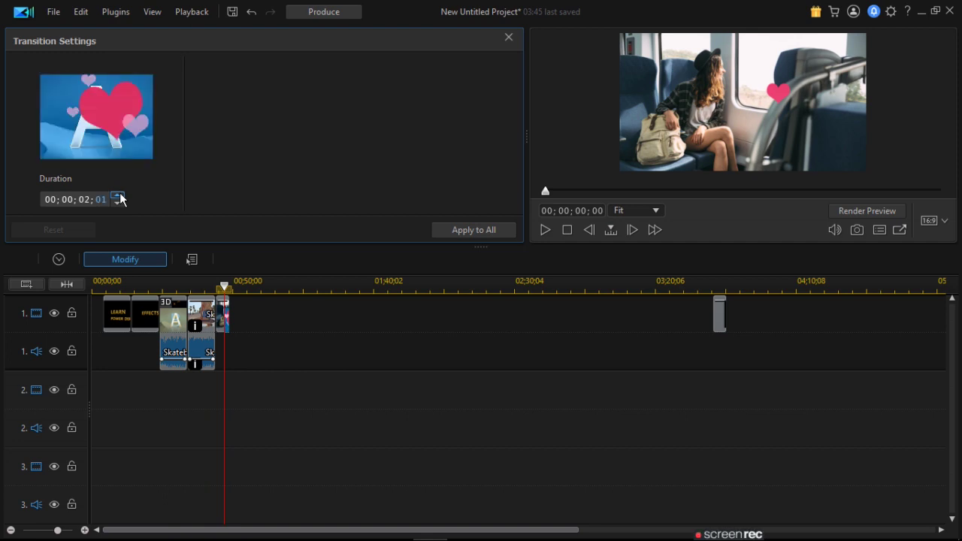
{"action": "left_click", "coordinate": [118, 196]}
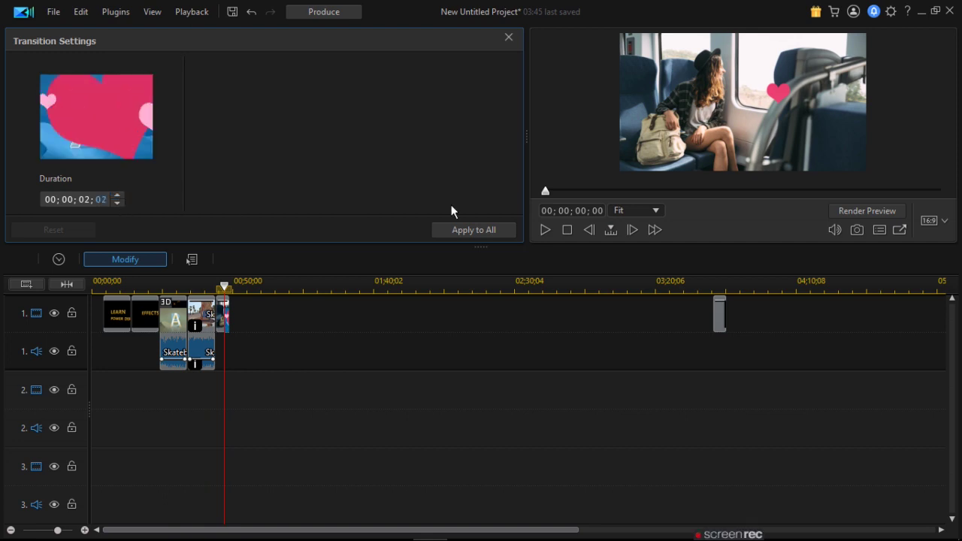
{"action": "left_click", "coordinate": [509, 38]}
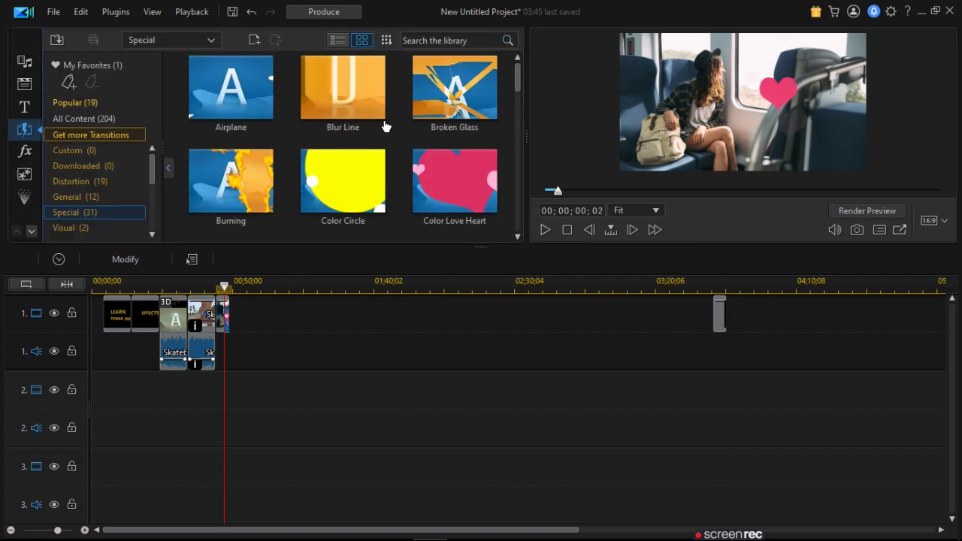
Play back the timeline from the end of the Skateboard 02 clip to preview the transition on the Travel 01 photo
{"action": "left_click", "coordinate": [224, 292]}
{"action": "left_click", "coordinate": [214, 290]}
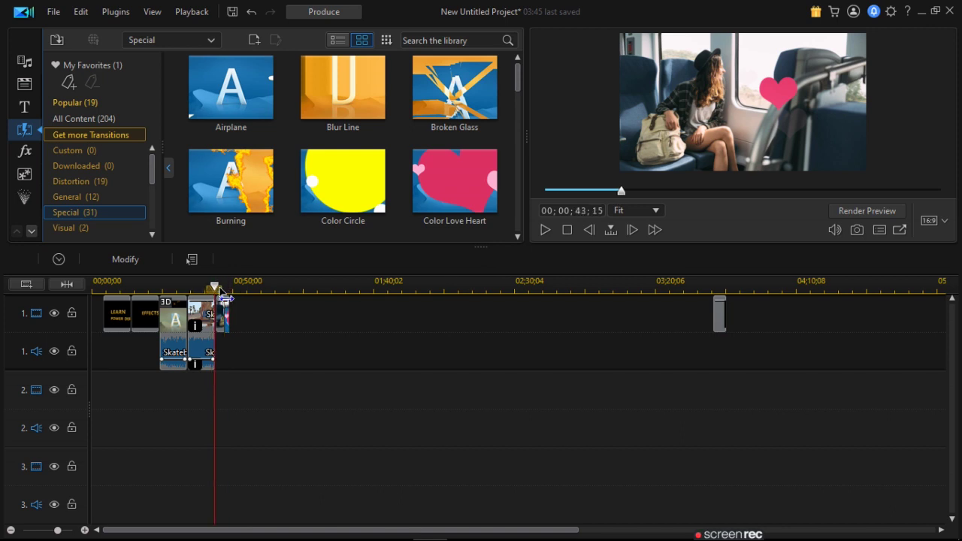
{"action": "left_click", "coordinate": [218, 290]}
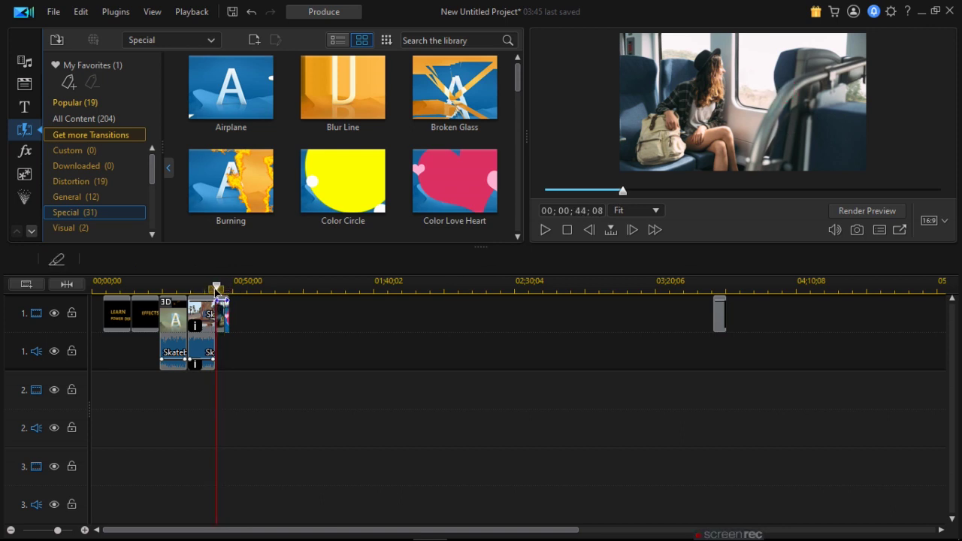
{"action": "left_click", "coordinate": [218, 304]}
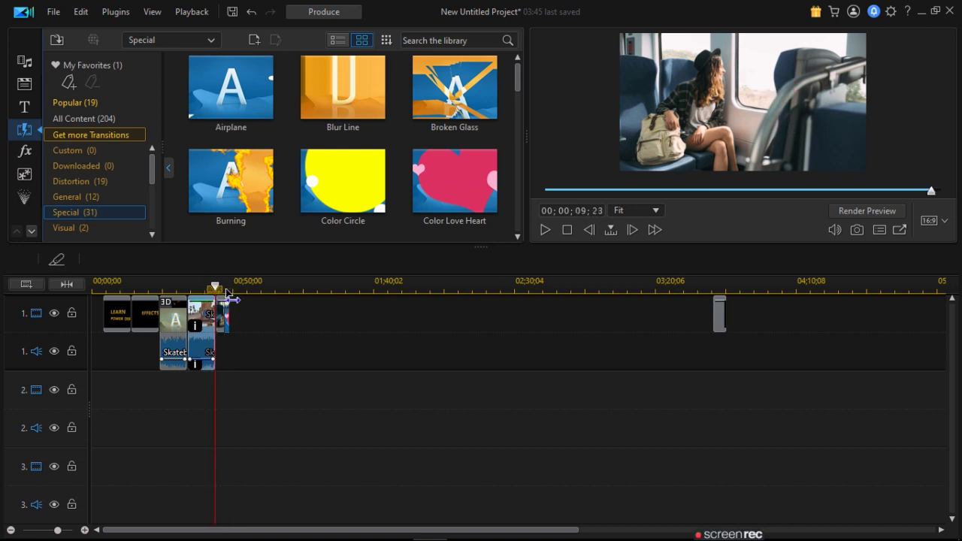
{"action": "left_click", "coordinate": [546, 229]}
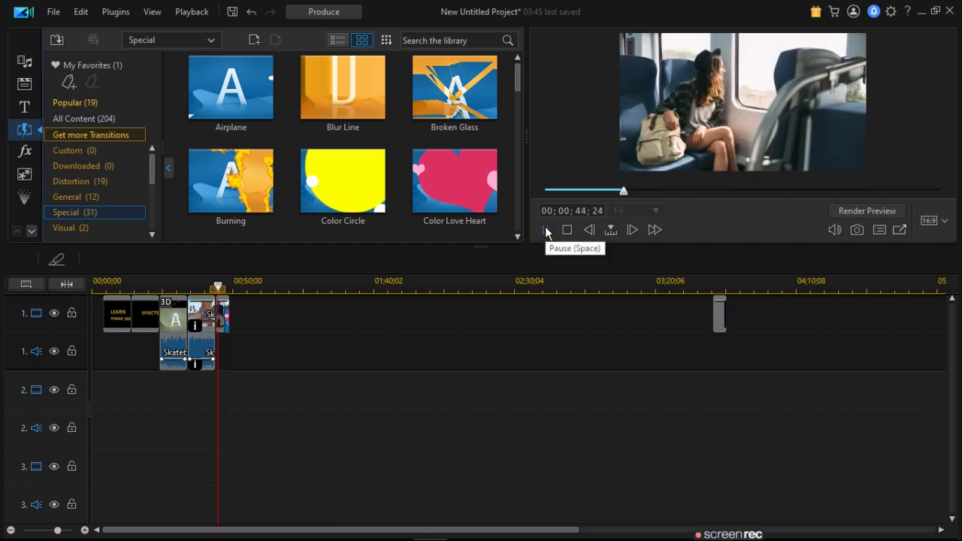
{"action": "left_click", "coordinate": [658, 232]}
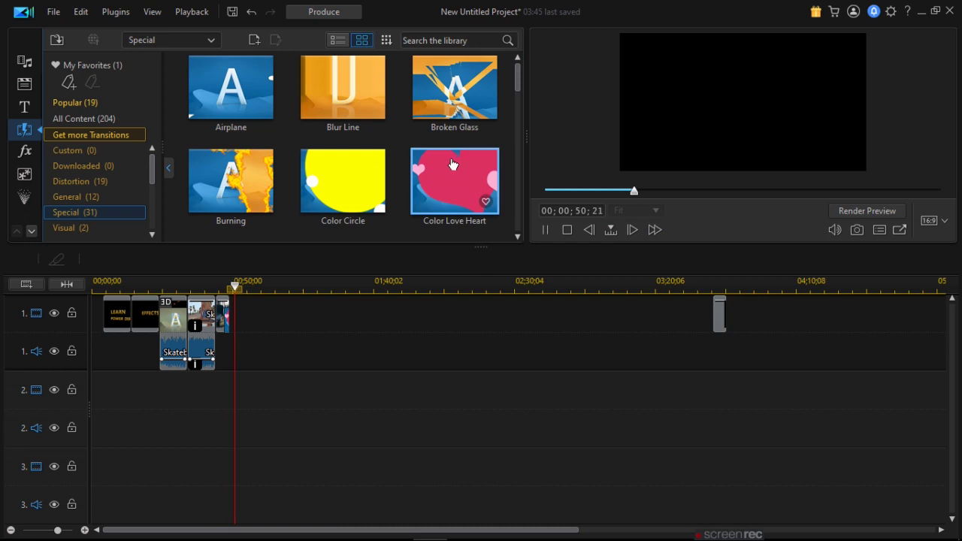
Select the Travel 01 photo and look at the Visual transitions
{"action": "left_click", "coordinate": [230, 322]}
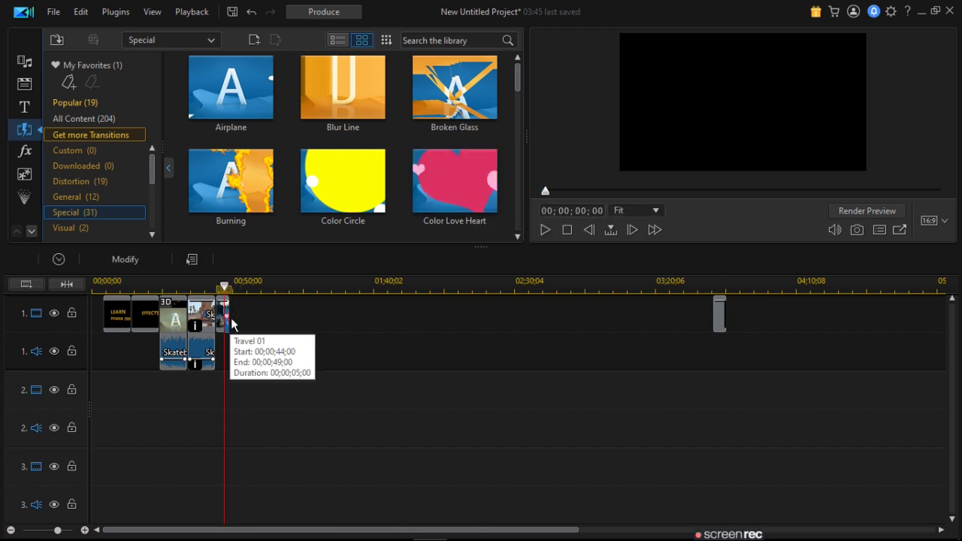
{"action": "left_click", "coordinate": [228, 322]}
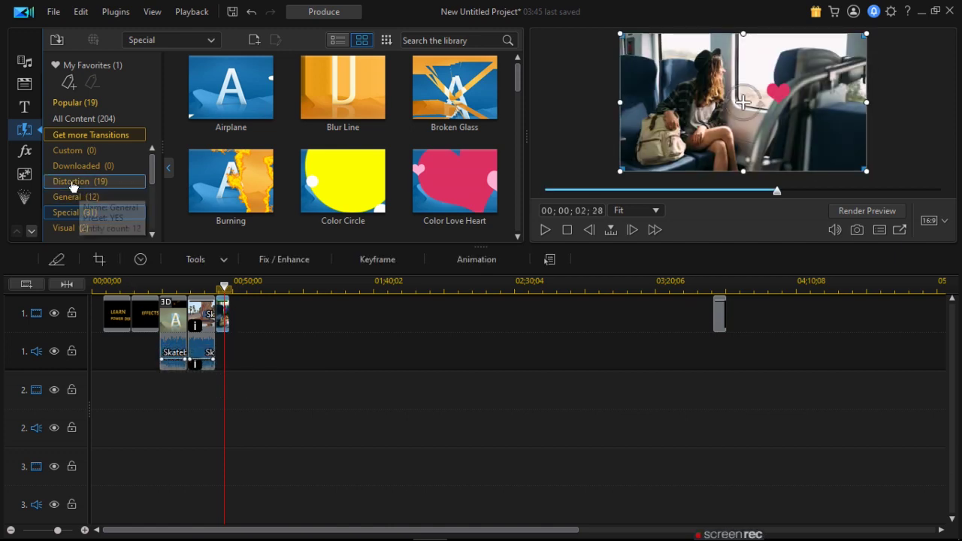
{"action": "left_click", "coordinate": [69, 233]}
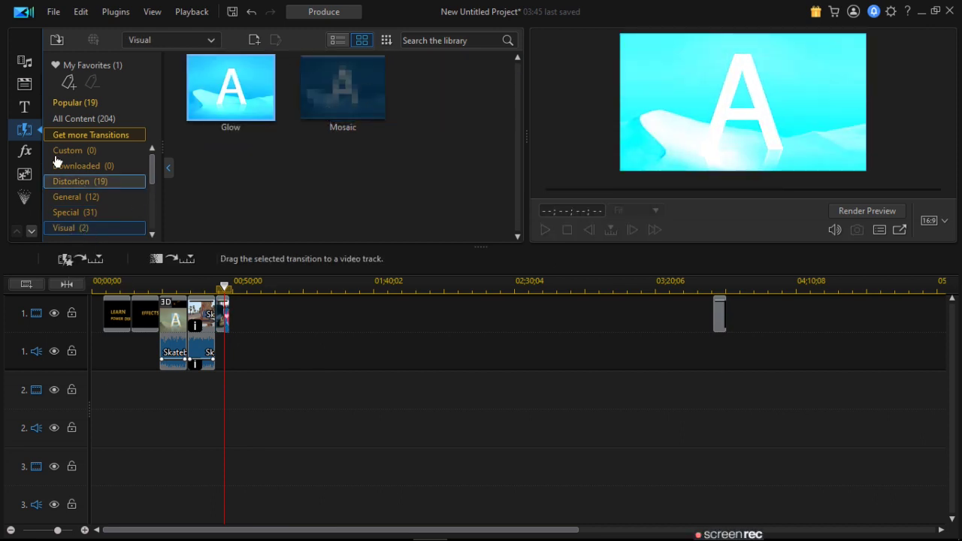
Move the playhead to 00;00;49;15 and add the Landscape 02.jpg photo there on video track 1, just after the Travel 01 photo
{"action": "left_click", "coordinate": [28, 64]}
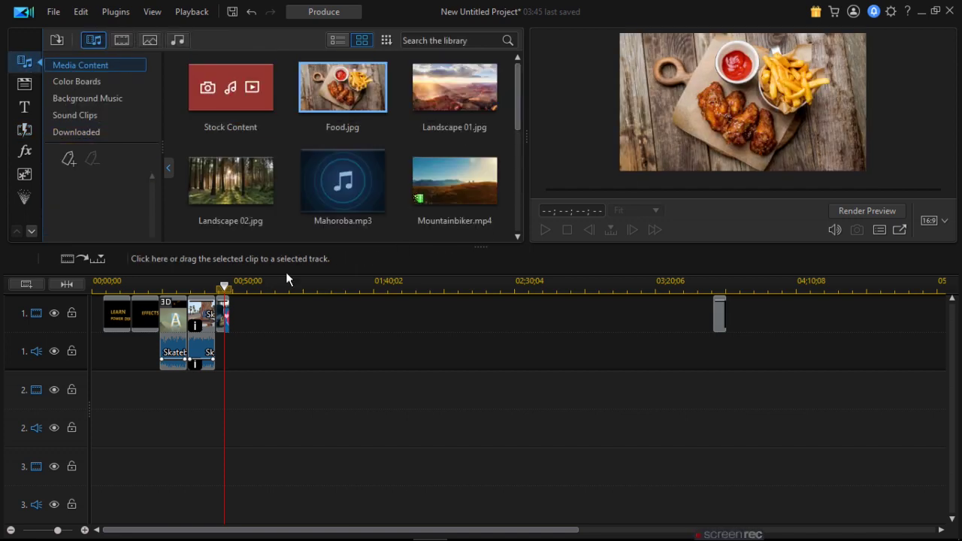
{"action": "left_click", "coordinate": [228, 299]}
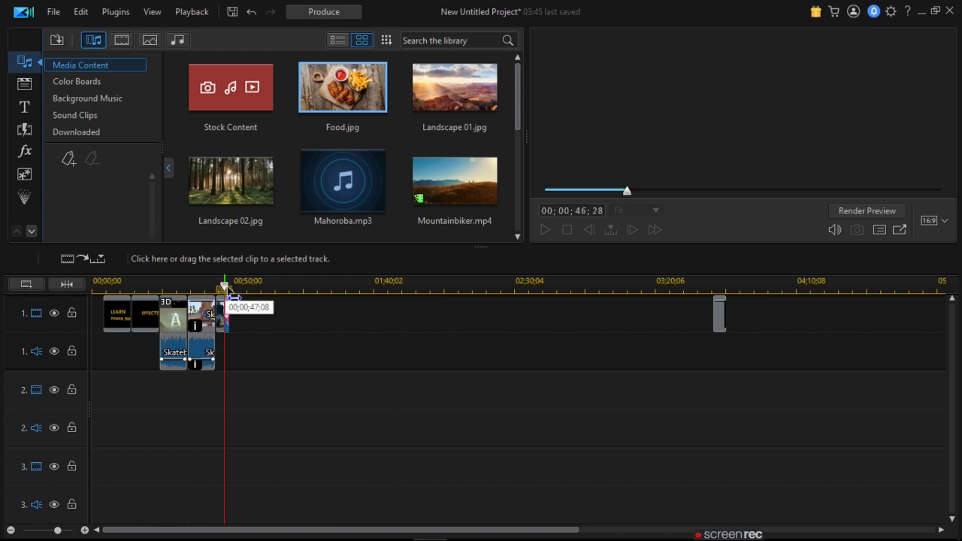
{"action": "left_click_drag", "start_coordinate": [229, 298], "coordinate": [238, 313]}
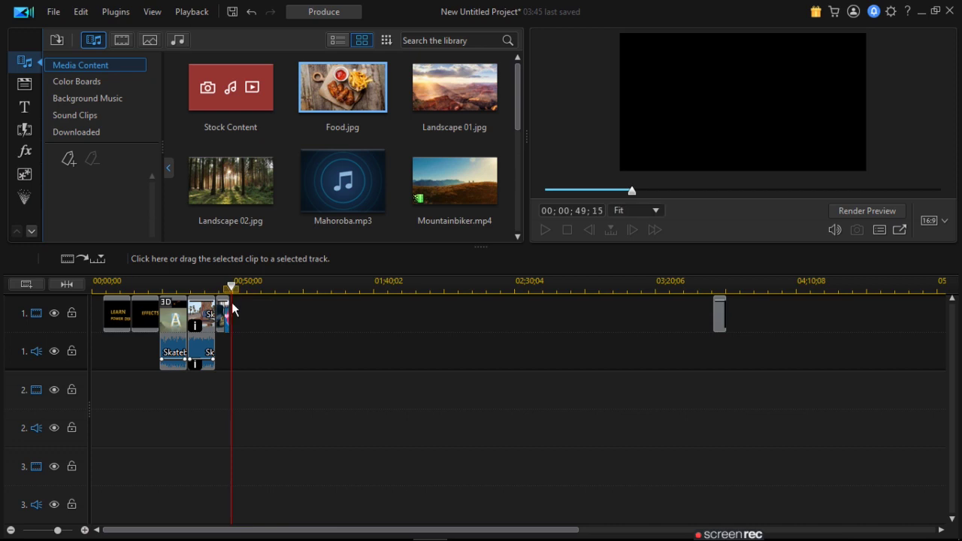
{"action": "left_click", "coordinate": [234, 185]}
{"action": "left_click_drag", "start_coordinate": [236, 187], "coordinate": [237, 316]}
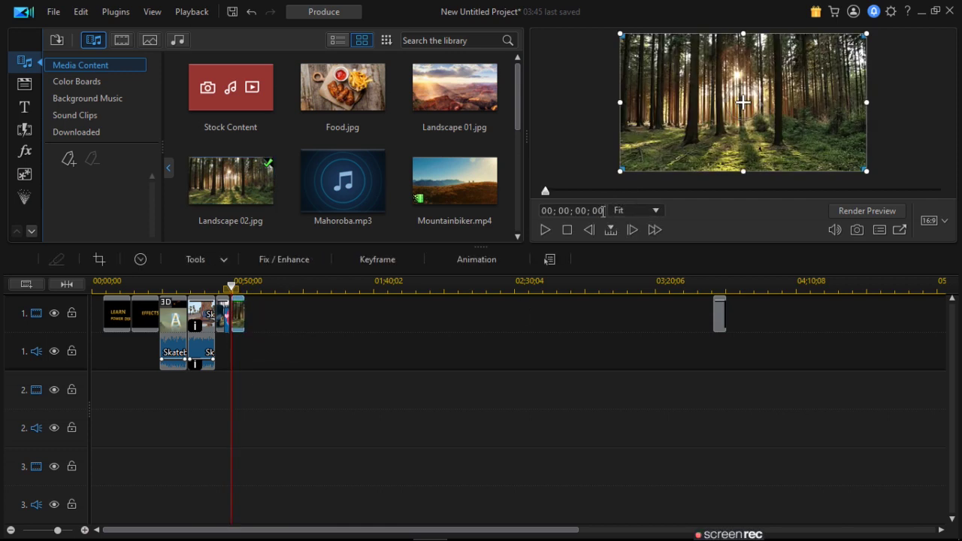
Try the preview window's zoom at 75%, 50% and 25%, and finish with it set to 50%
{"action": "left_click", "coordinate": [656, 211]}
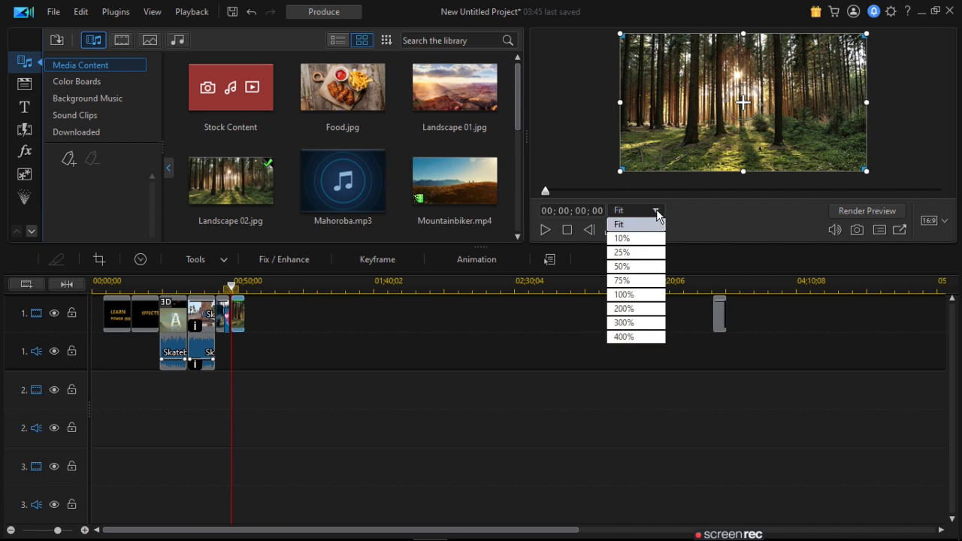
{"action": "left_click", "coordinate": [639, 280]}
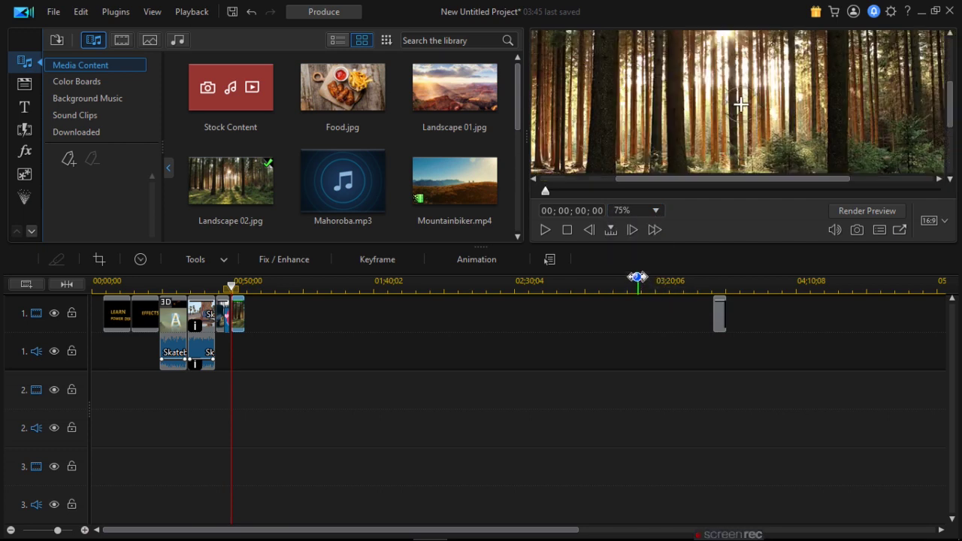
{"action": "left_click", "coordinate": [656, 211]}
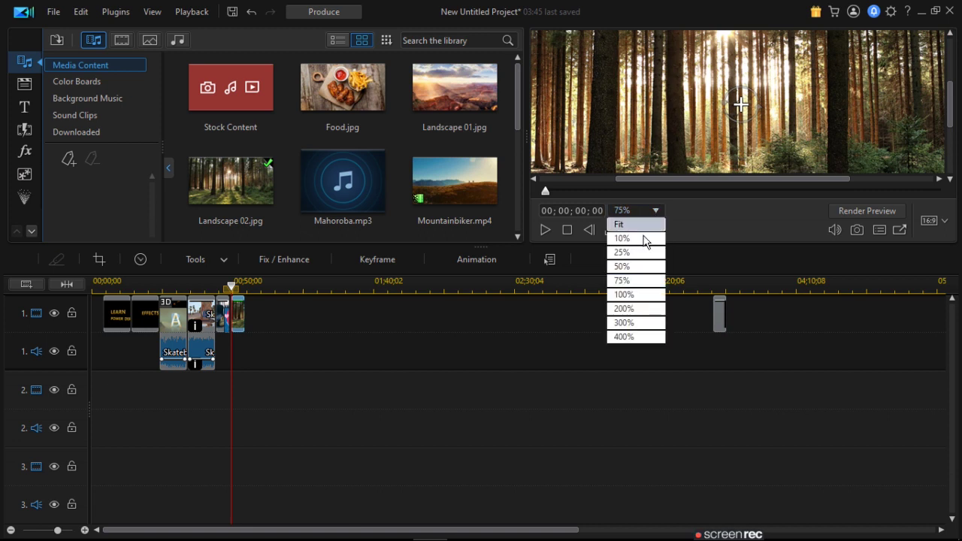
{"action": "left_click", "coordinate": [628, 266]}
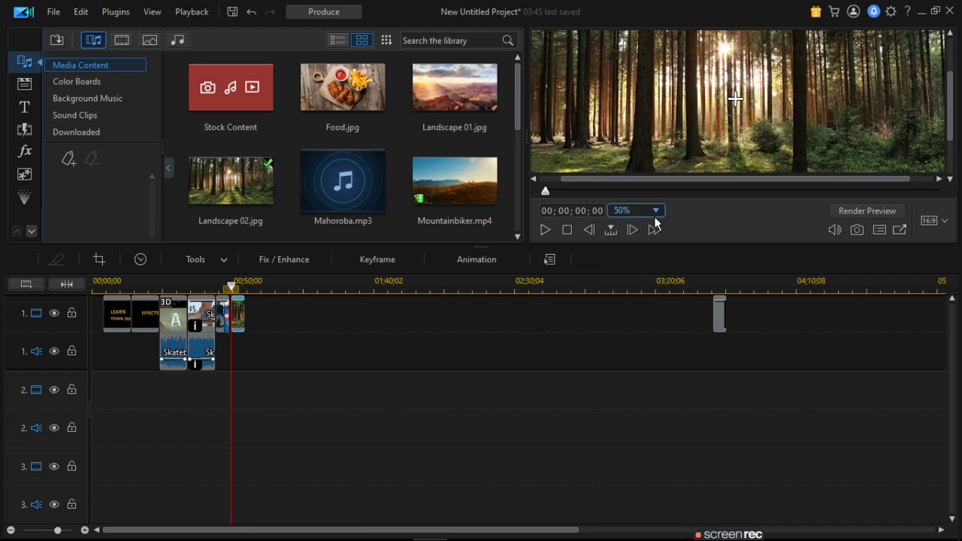
{"action": "left_click", "coordinate": [656, 211]}
{"action": "left_click", "coordinate": [628, 251]}
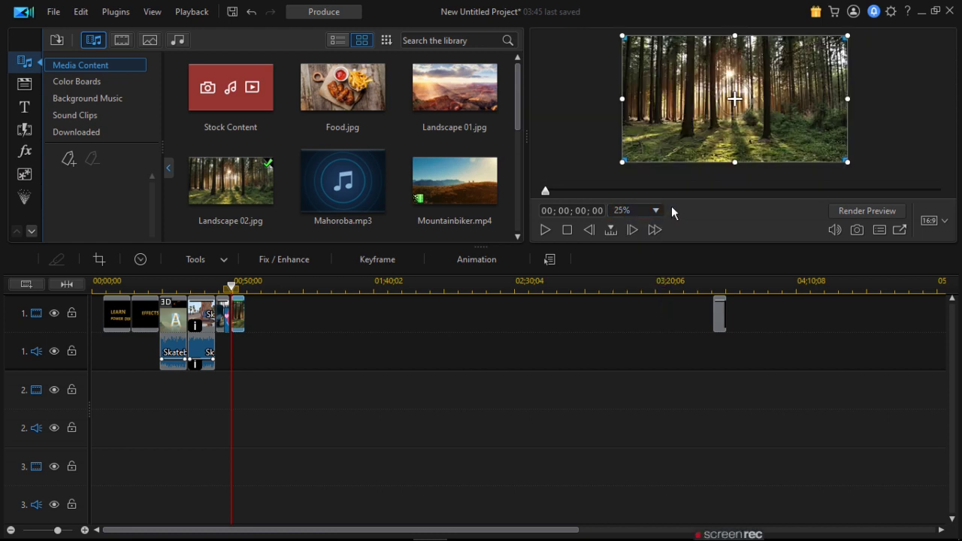
{"action": "left_click", "coordinate": [654, 210]}
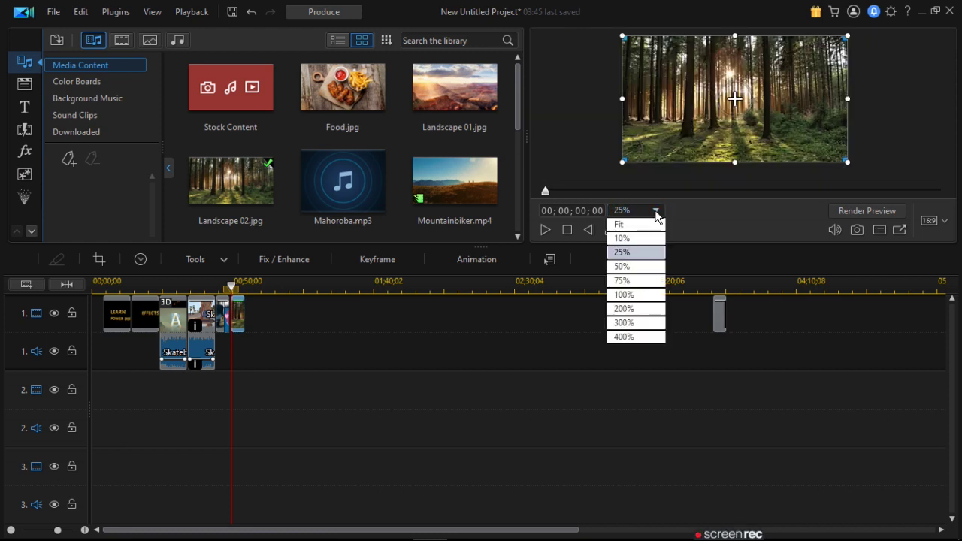
{"action": "left_click", "coordinate": [632, 266]}
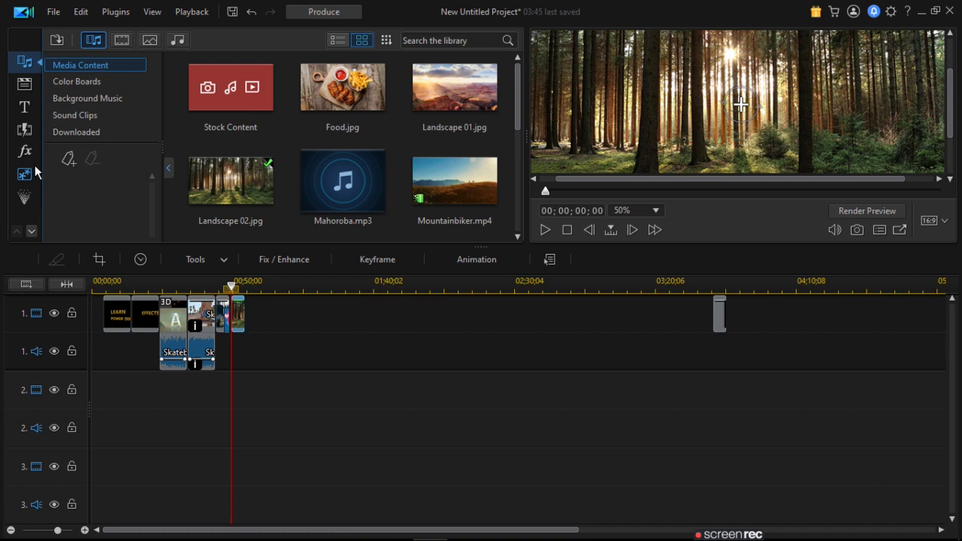
Add the Color Circle transition from the Special category to both the start and the end of the Landscape 02 photo
{"action": "left_click", "coordinate": [25, 132]}
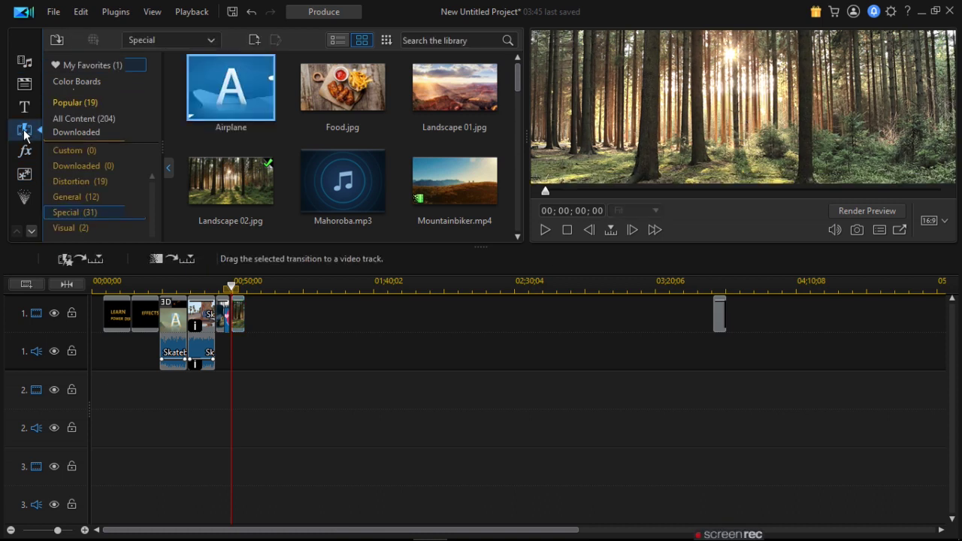
{"action": "left_click", "coordinate": [349, 175]}
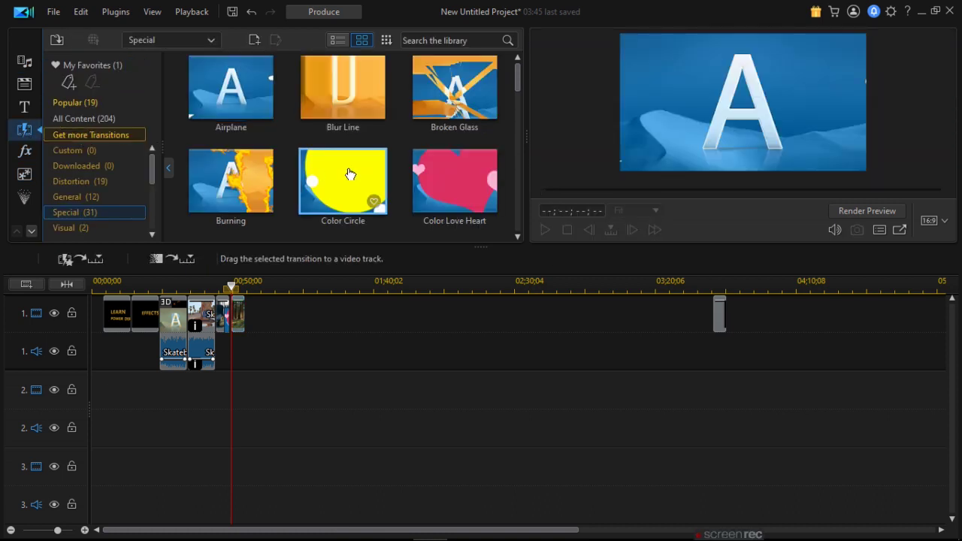
{"action": "left_click_drag", "start_coordinate": [337, 211], "coordinate": [234, 321]}
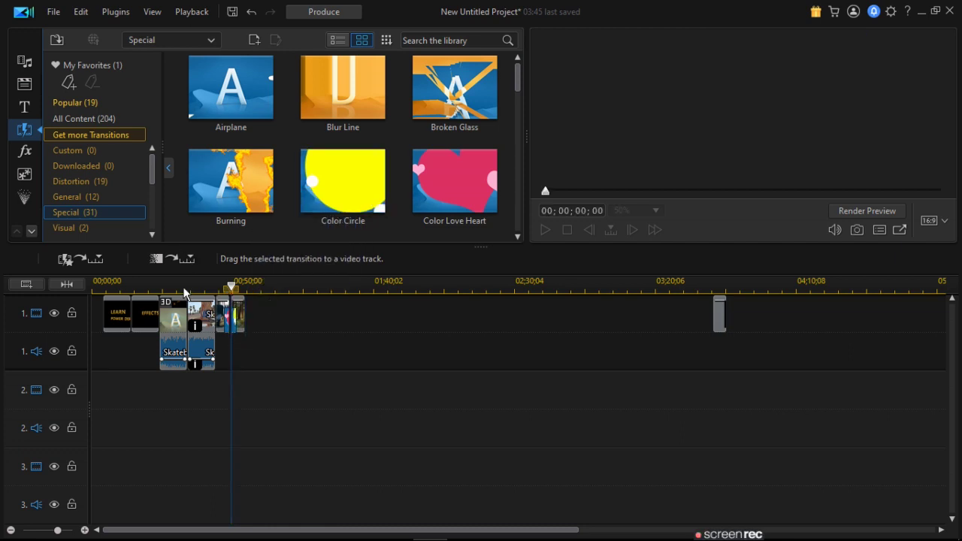
{"action": "left_click", "coordinate": [189, 259]}
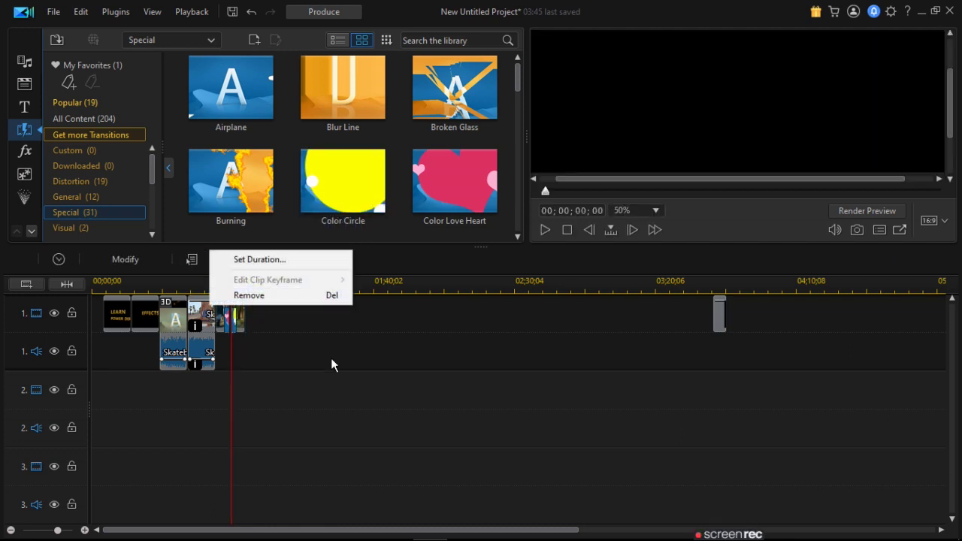
{"action": "left_click", "coordinate": [354, 180]}
{"action": "left_click_drag", "start_coordinate": [354, 184], "coordinate": [243, 322]}
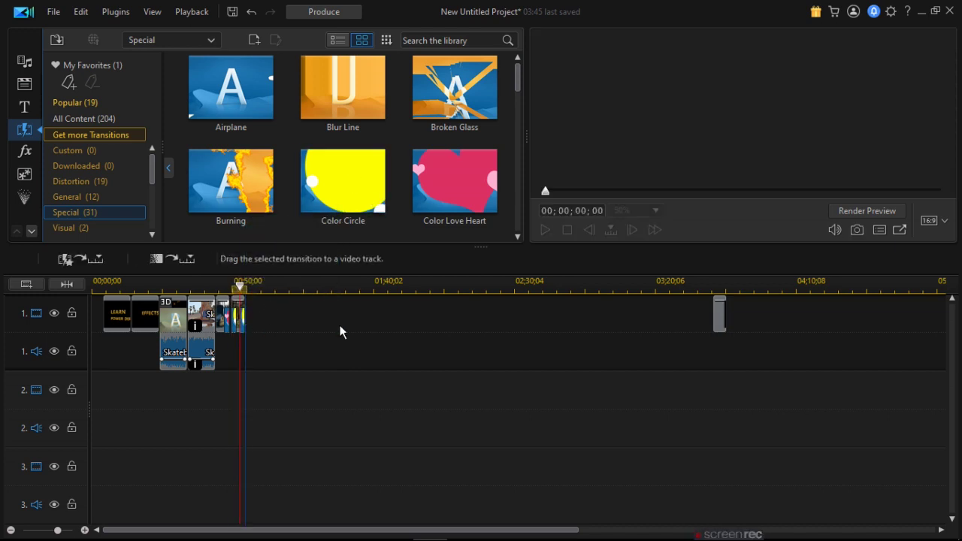
{"action": "left_click", "coordinate": [344, 327]}
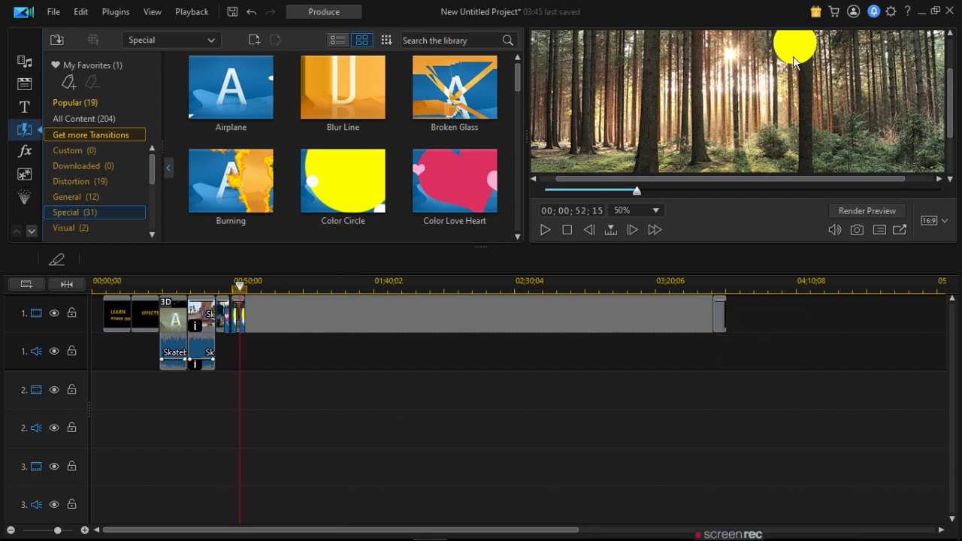
Play back the timeline from 00;00;49;08 to preview the Color Circle transitions on the Landscape 02 photo
{"action": "left_click", "coordinate": [419, 301]}
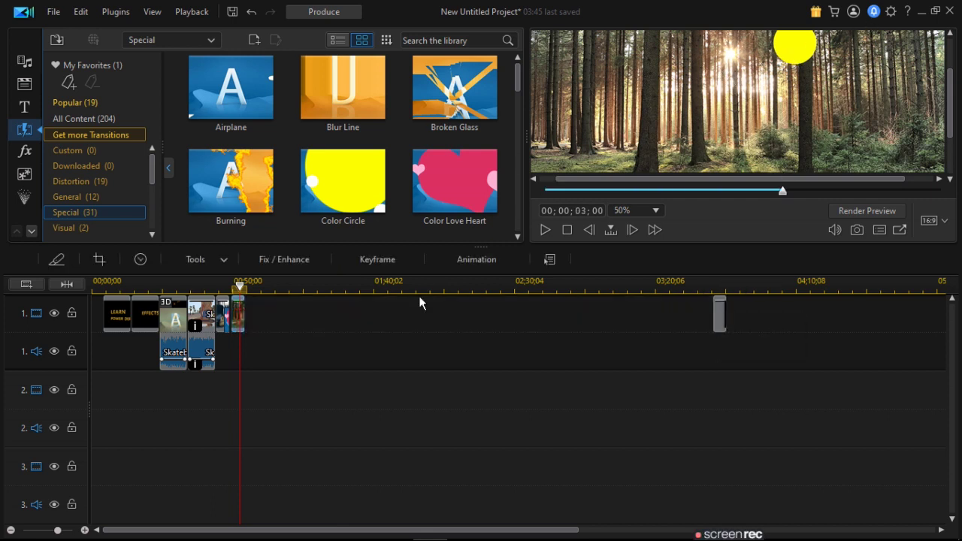
{"action": "left_click_drag", "start_coordinate": [239, 284], "coordinate": [230, 287]}
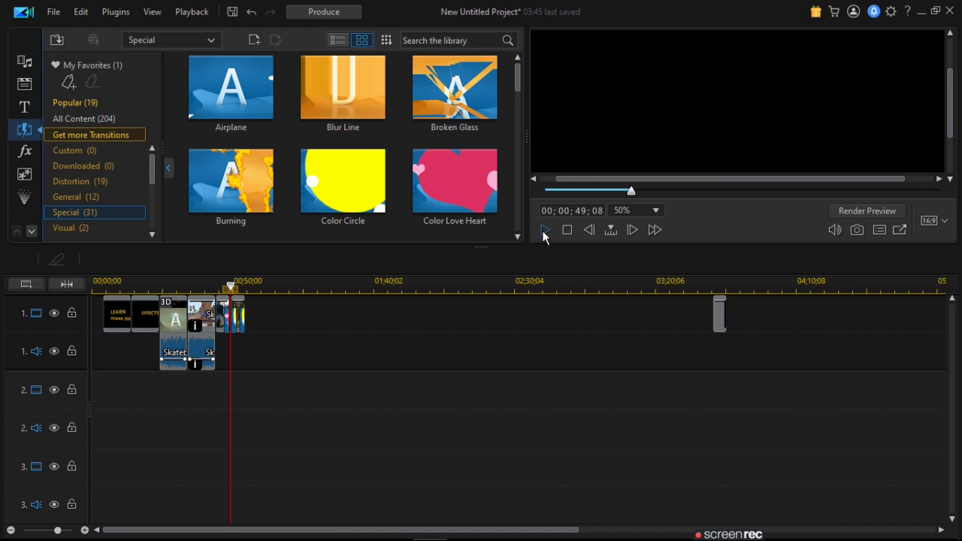
{"action": "left_click", "coordinate": [544, 232]}
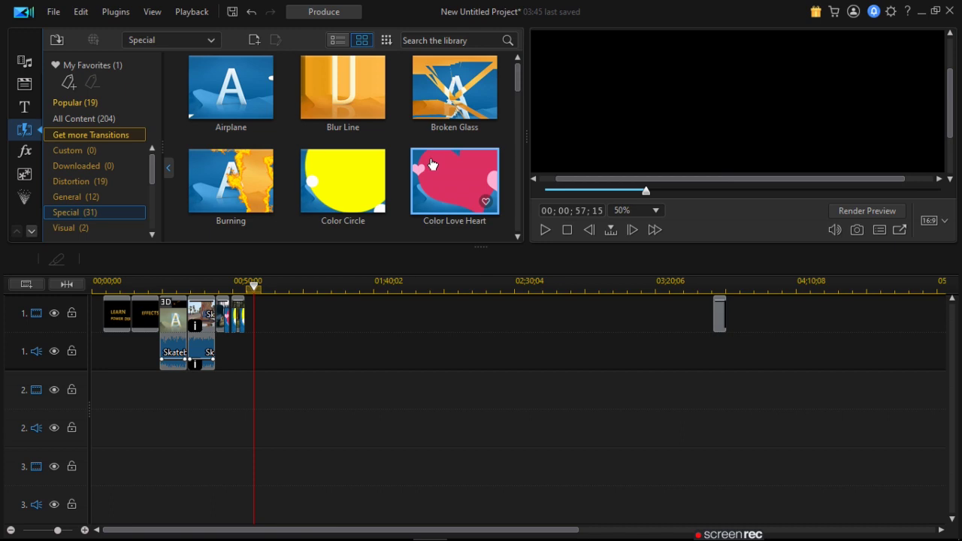
Add the Landscape 01.jpg photo to video track 1 just after Landscape 02 and move the playhead to 00;00;54;23
{"action": "left_click", "coordinate": [25, 61]}
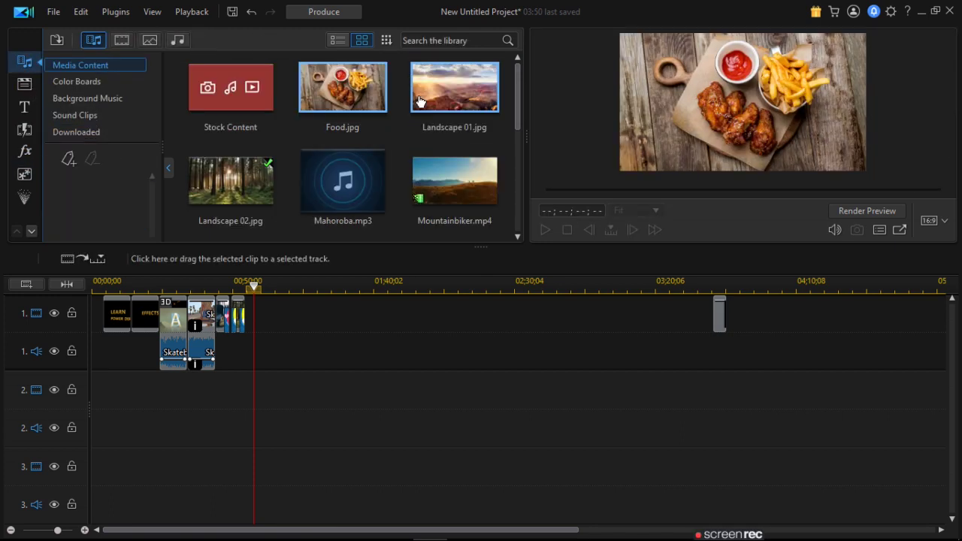
{"action": "mouse_move", "coordinate": [452, 90]}
{"action": "left_mouse_down"}
{"action": "mouse_move", "coordinate": [398, 214]}
{"action": "mouse_move", "coordinate": [317, 319]}
{"action": "mouse_move", "coordinate": [252, 325]}
{"action": "mouse_move", "coordinate": [259, 294]}
{"action": "mouse_move", "coordinate": [243, 292]}
{"action": "mouse_move", "coordinate": [264, 317]}
{"action": "mouse_move", "coordinate": [268, 300]}
{"action": "mouse_move", "coordinate": [237, 293]}
{"action": "mouse_move", "coordinate": [256, 298]}
{"action": "left_mouse_up"}
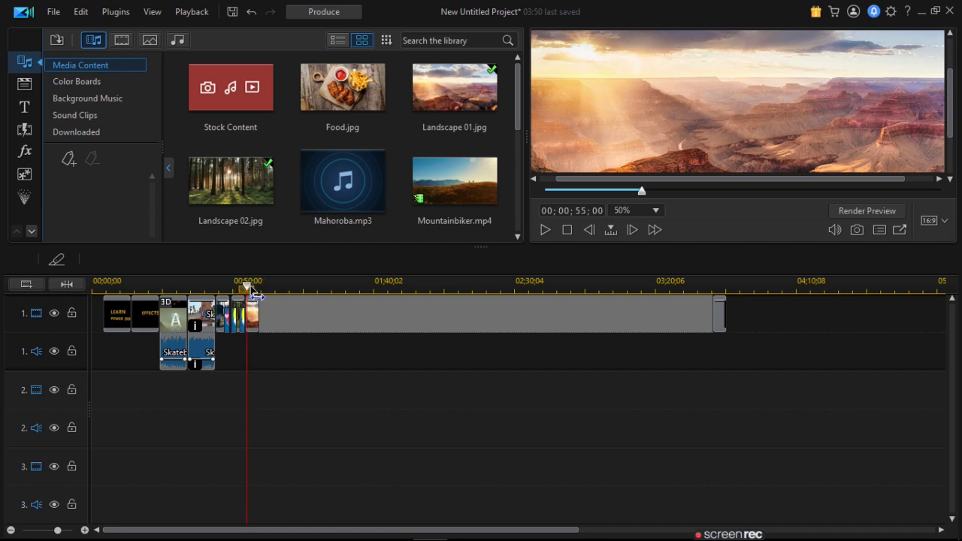
{"action": "left_click_drag", "start_coordinate": [257, 297], "coordinate": [256, 297]}
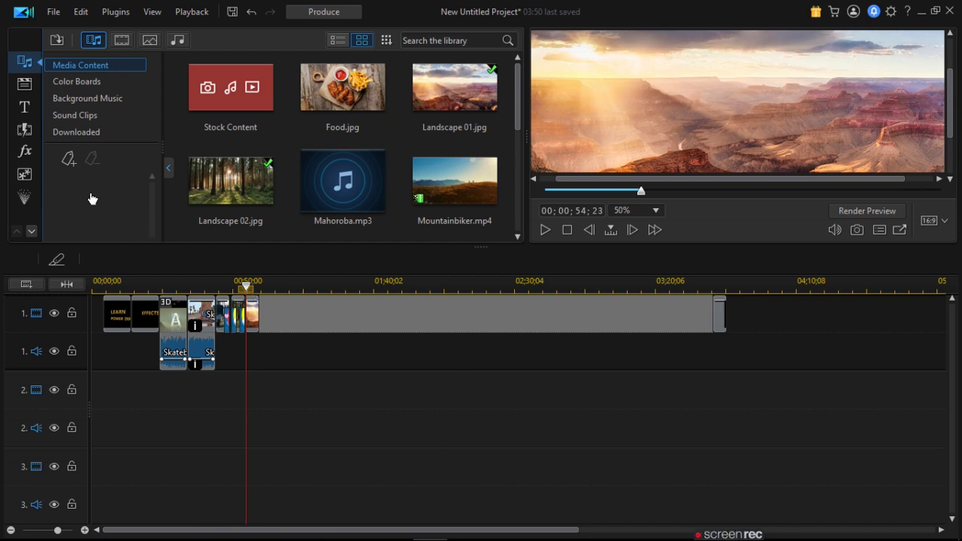
Add the Glare transition from the Special category to the end of the Landscape 01 photo
{"action": "left_click", "coordinate": [22, 136]}
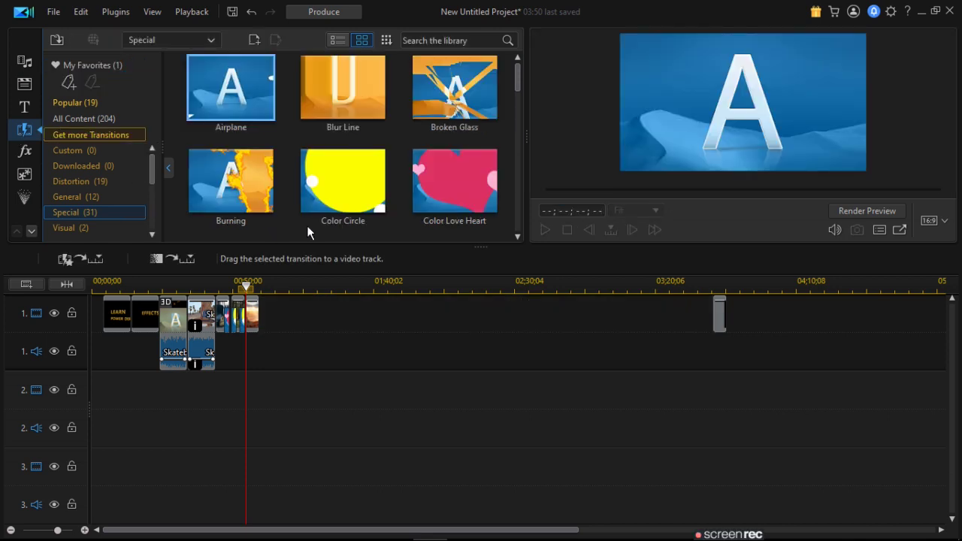
{"action": "left_click", "coordinate": [519, 164]}
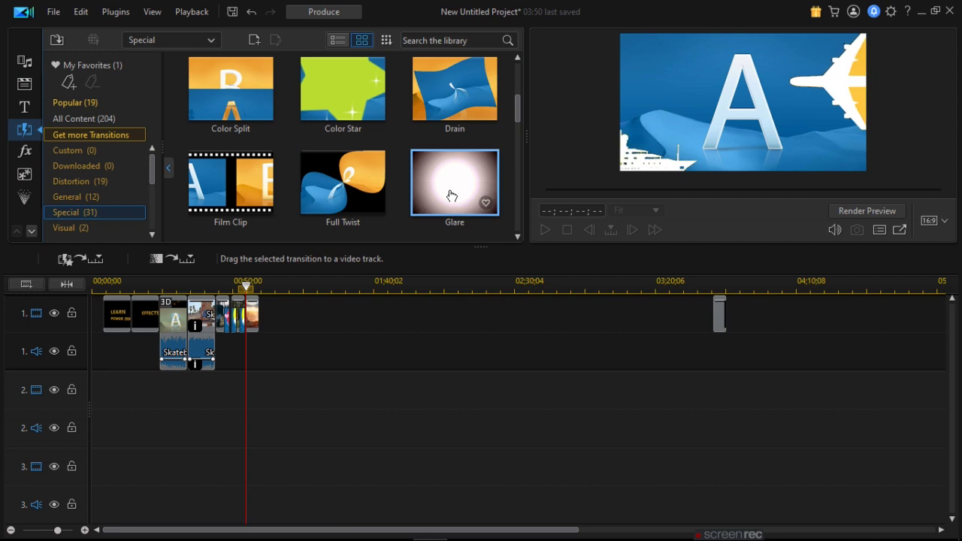
{"action": "left_click", "coordinate": [452, 193]}
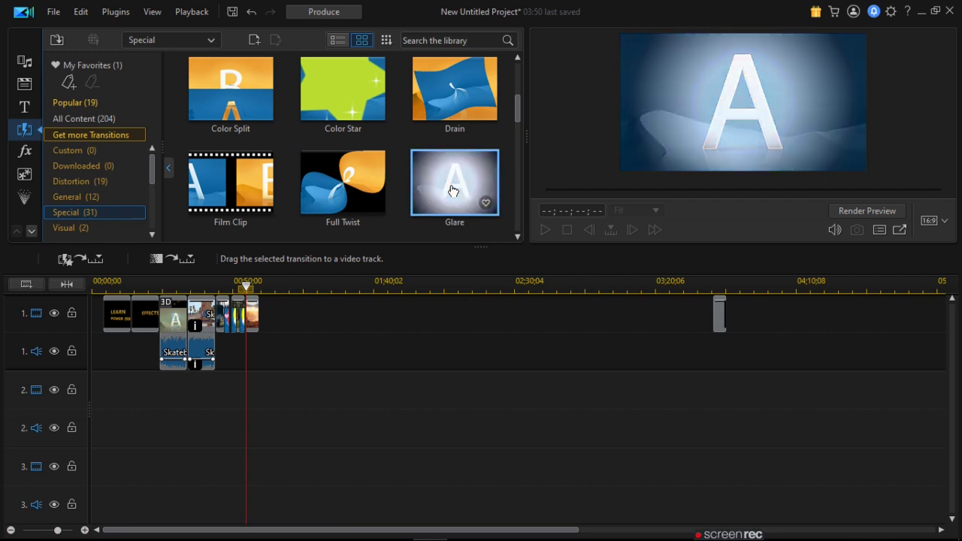
{"action": "left_click_drag", "start_coordinate": [452, 191], "coordinate": [257, 319]}
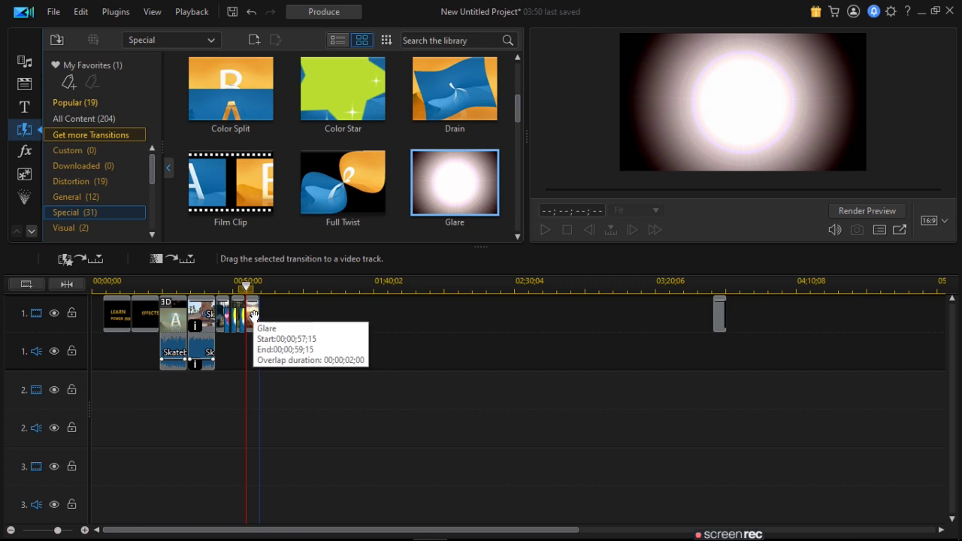
Play back the timeline from 00;00;53;15 to preview the Glare transition on the Landscape 01 photo
{"action": "left_click", "coordinate": [97, 282]}
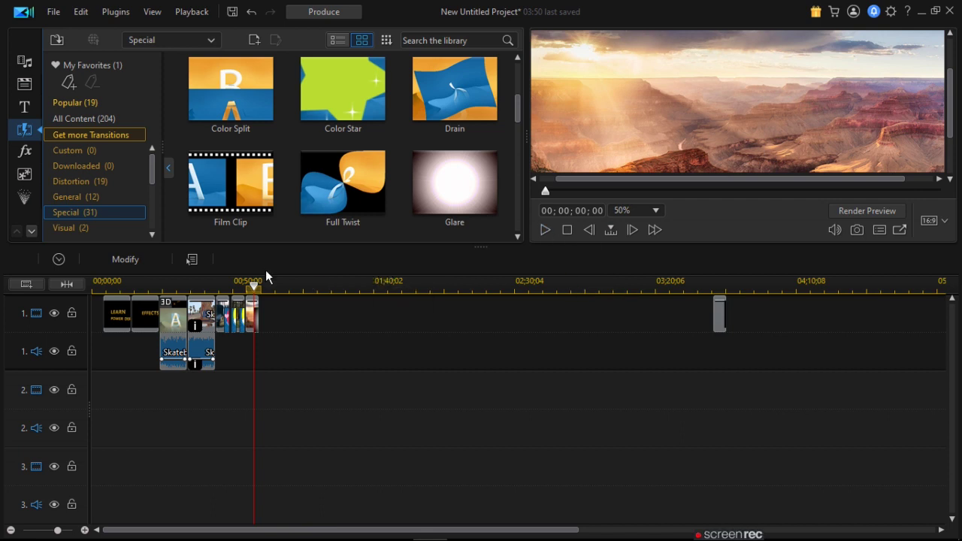
{"action": "left_click", "coordinate": [250, 287]}
{"action": "left_click_drag", "start_coordinate": [249, 288], "coordinate": [243, 289]}
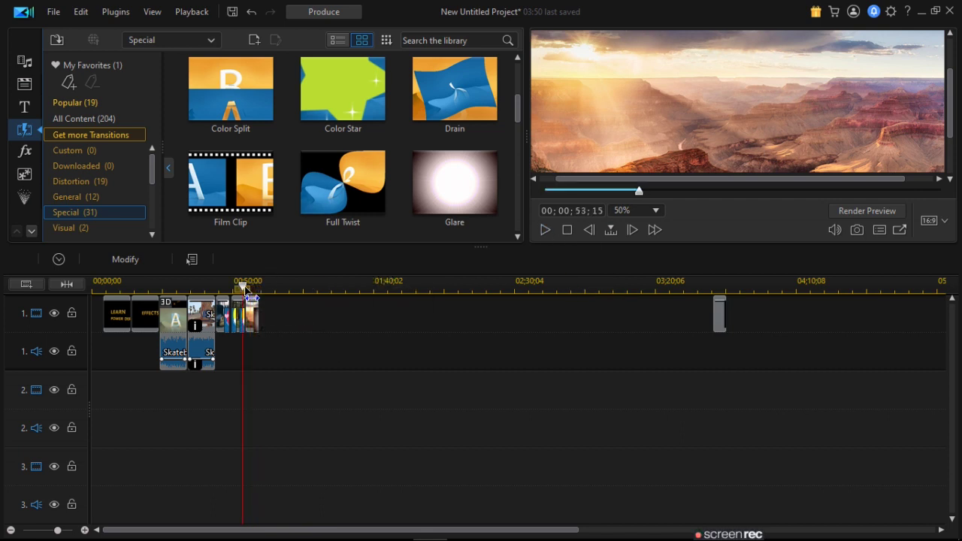
{"action": "left_click", "coordinate": [546, 230]}
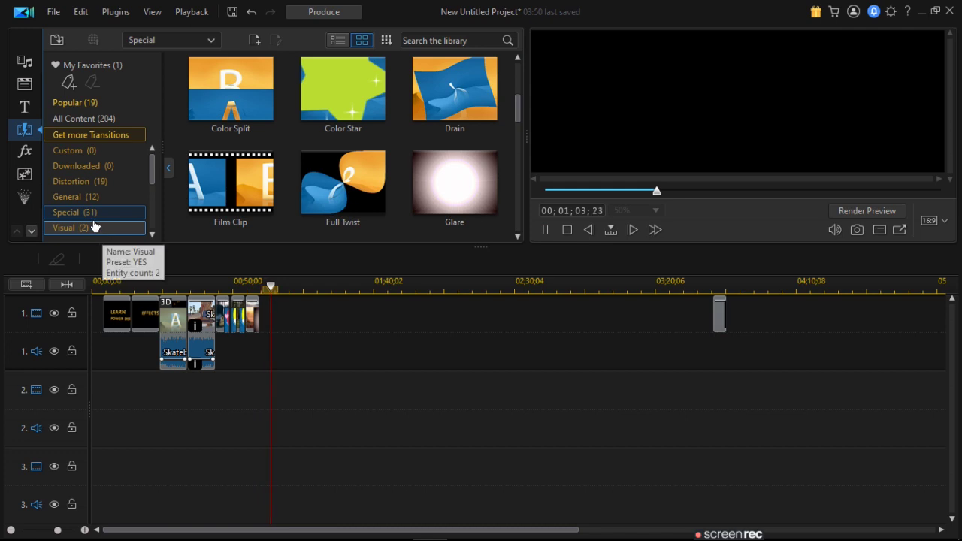
Add the YO! PiP object to video track 1 at 00;01;08;02, in the gap after the Landscape 01 photo
{"action": "left_click", "coordinate": [26, 178]}
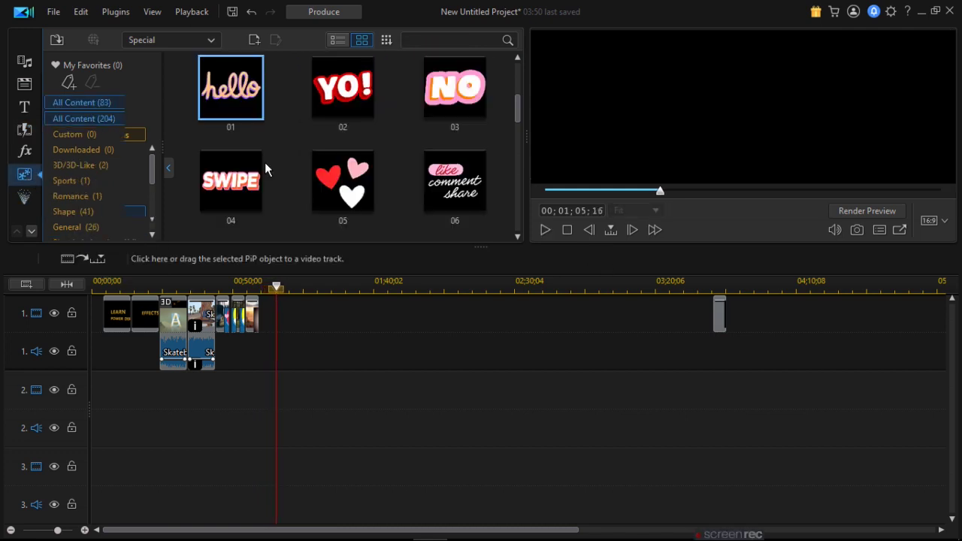
{"action": "left_click", "coordinate": [245, 92]}
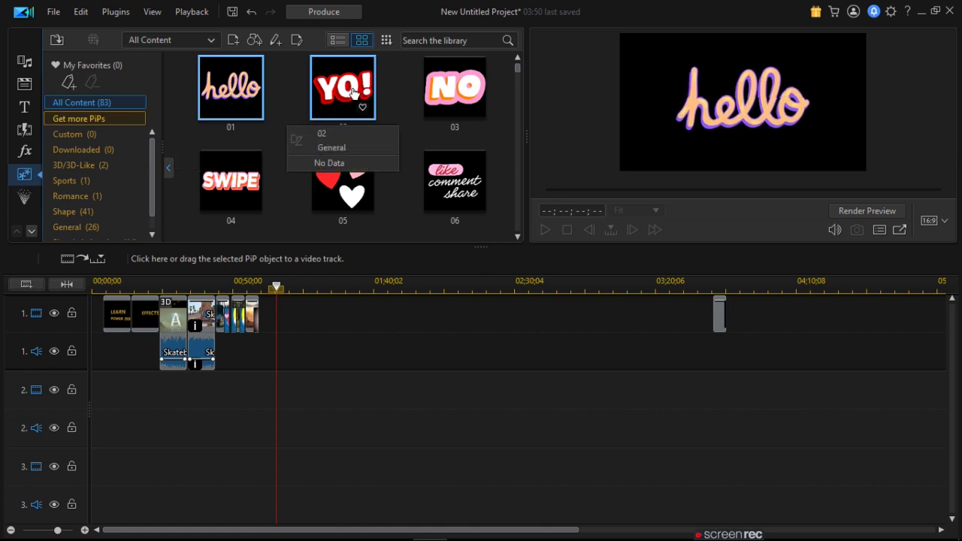
{"action": "left_click_drag", "start_coordinate": [336, 181], "coordinate": [284, 316]}
{"action": "left_click", "coordinate": [282, 283]}
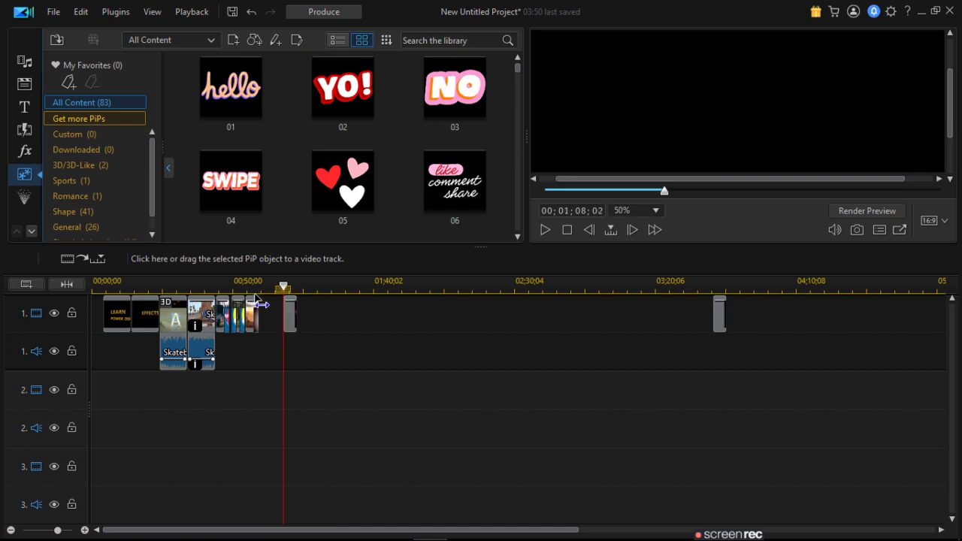
Move the YO! PiP object on video track 1 to 00;00;59;15, directly after the Landscape 01 photo
{"action": "left_click", "coordinate": [272, 301]}
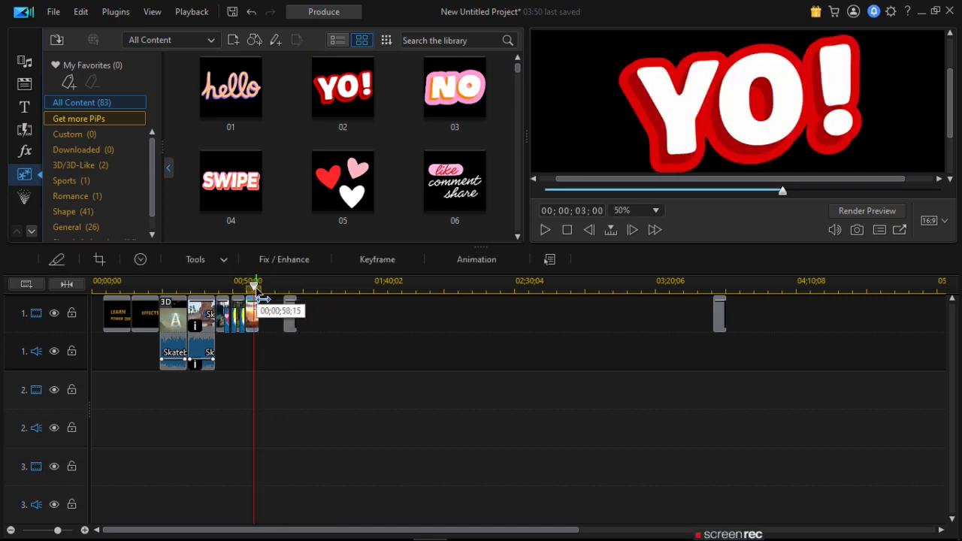
{"action": "left_click_drag", "start_coordinate": [272, 297], "coordinate": [264, 297]}
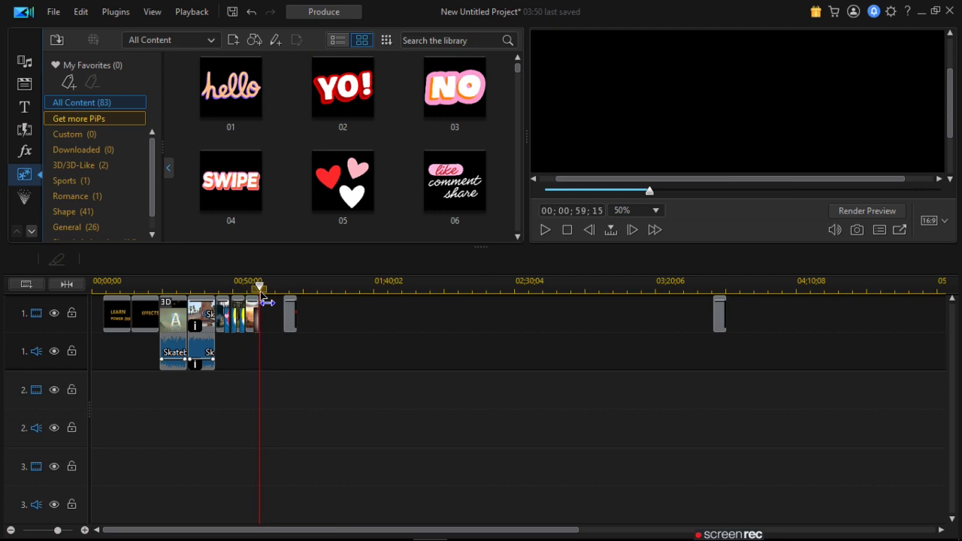
{"action": "left_click", "coordinate": [293, 323]}
{"action": "left_click_drag", "start_coordinate": [273, 322], "coordinate": [268, 321]}
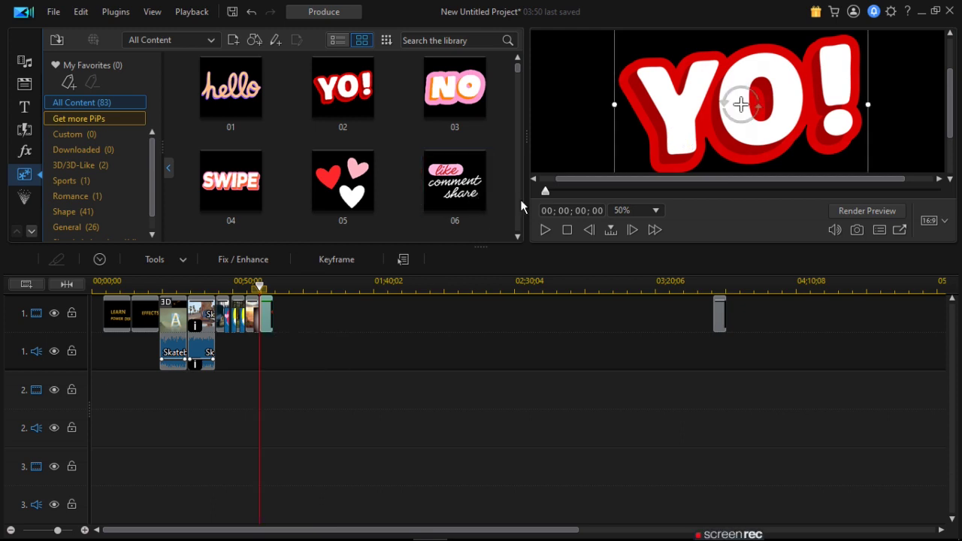
Look through the PiP object library down to the Dialog objects and select the empty gap after the YO! object
{"action": "scroll", "coordinate": [521, 213], "scroll_direction": "down", "scroll_amount": 2}
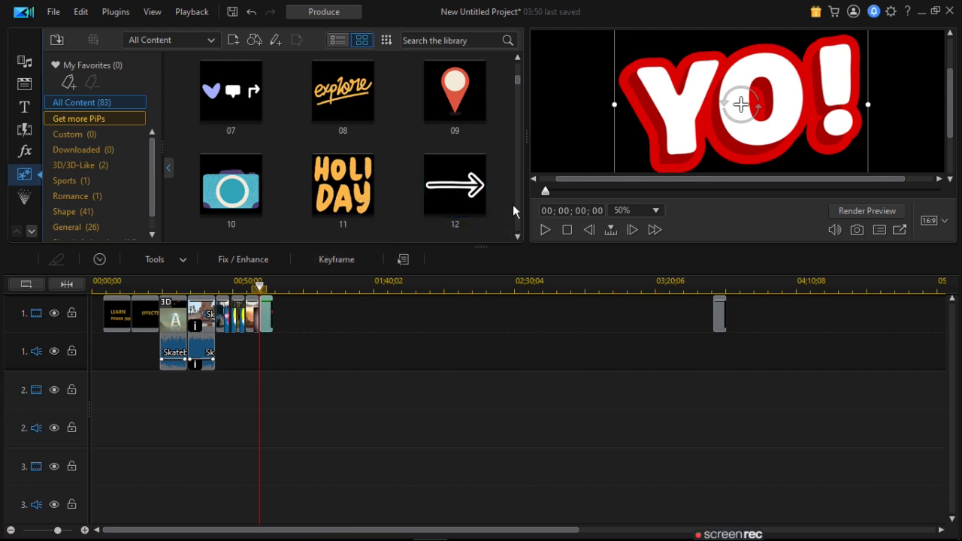
{"action": "scroll", "coordinate": [516, 206], "scroll_direction": "down", "scroll_amount": 2}
{"action": "scroll", "coordinate": [516, 205], "scroll_direction": "down", "scroll_amount": 2}
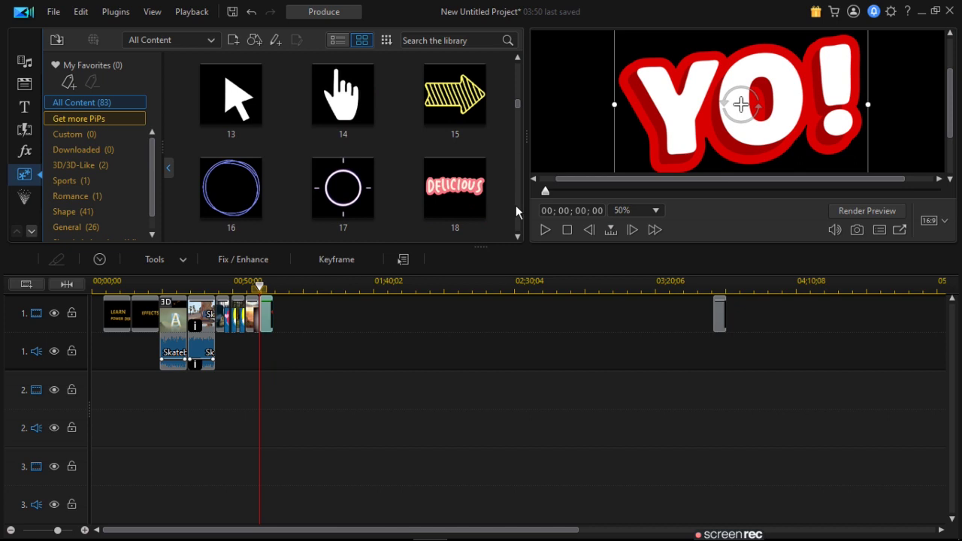
{"action": "left_click", "coordinate": [279, 318]}
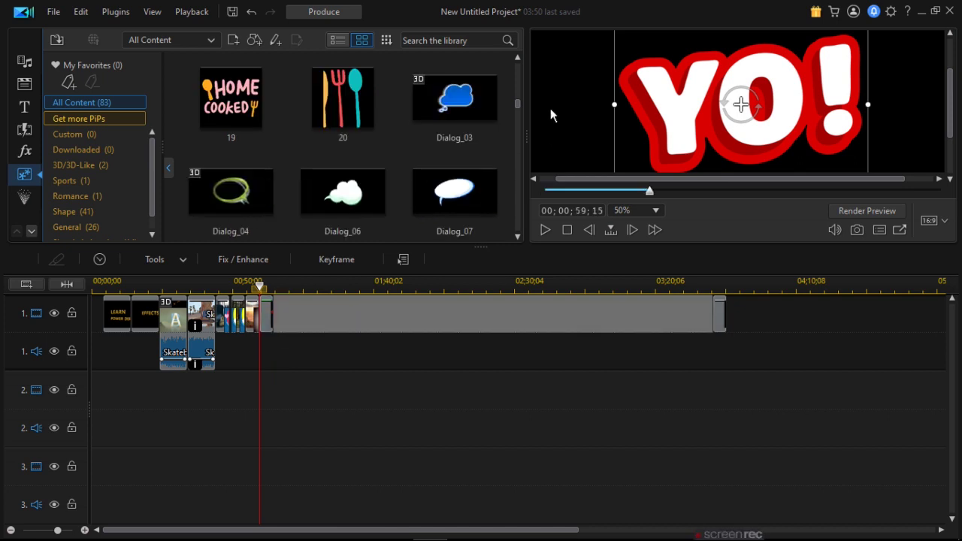
Add the DELICIOUS PiP object to video track 1 directly after the YO! object
{"action": "scroll", "coordinate": [520, 87], "scroll_direction": "up", "scroll_amount": 2}
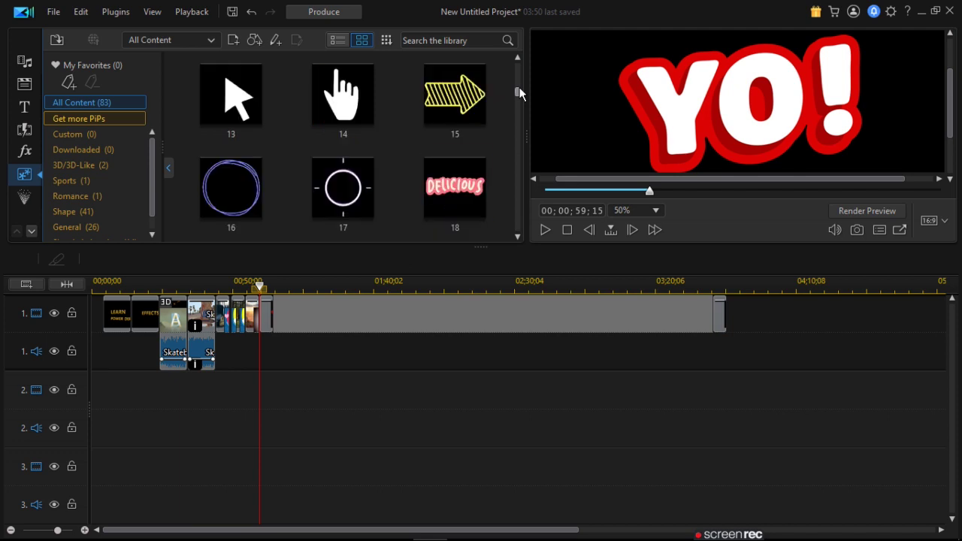
{"action": "left_click_drag", "start_coordinate": [460, 194], "coordinate": [279, 315]}
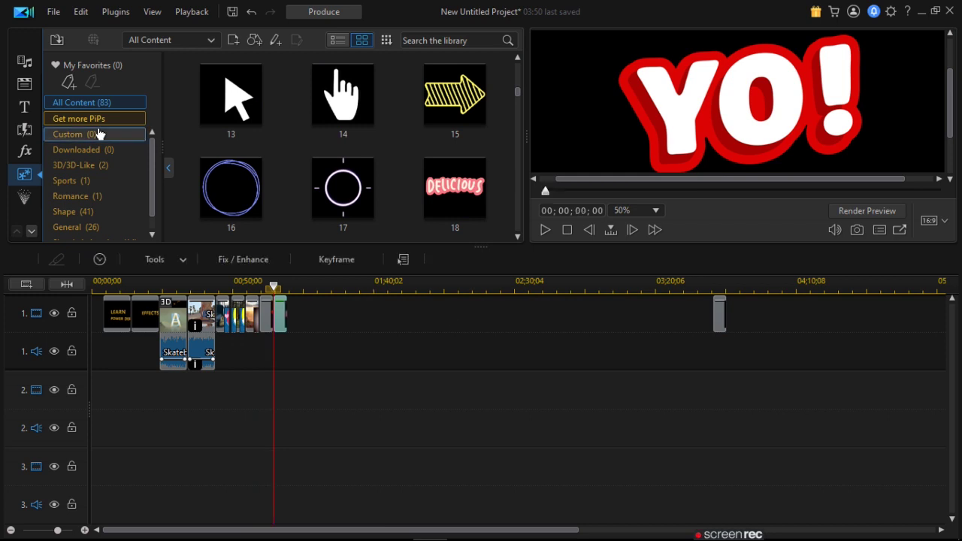
Add the Food.jpg photo from the media library to video track 1 directly after the DELICIOUS object
{"action": "left_click", "coordinate": [32, 59]}
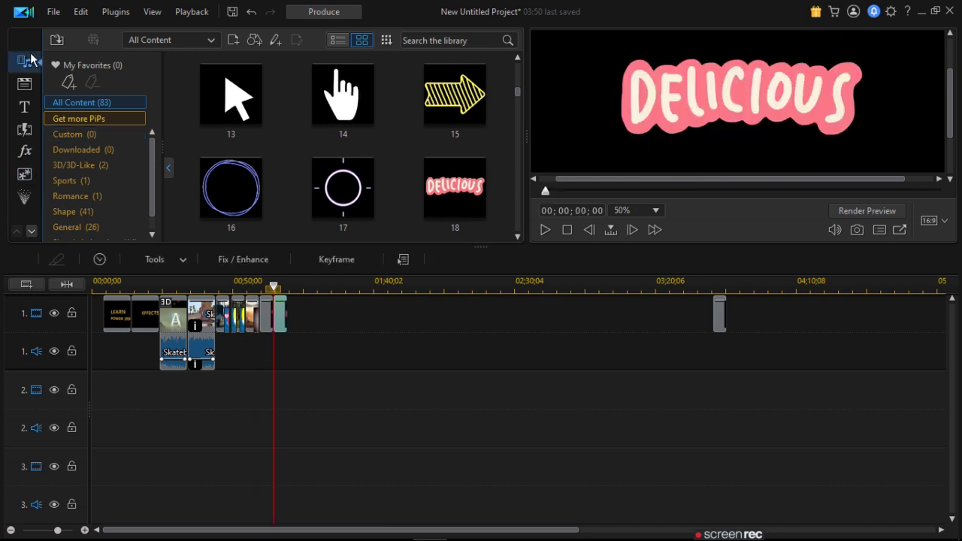
{"action": "left_click_drag", "start_coordinate": [351, 85], "coordinate": [289, 323]}
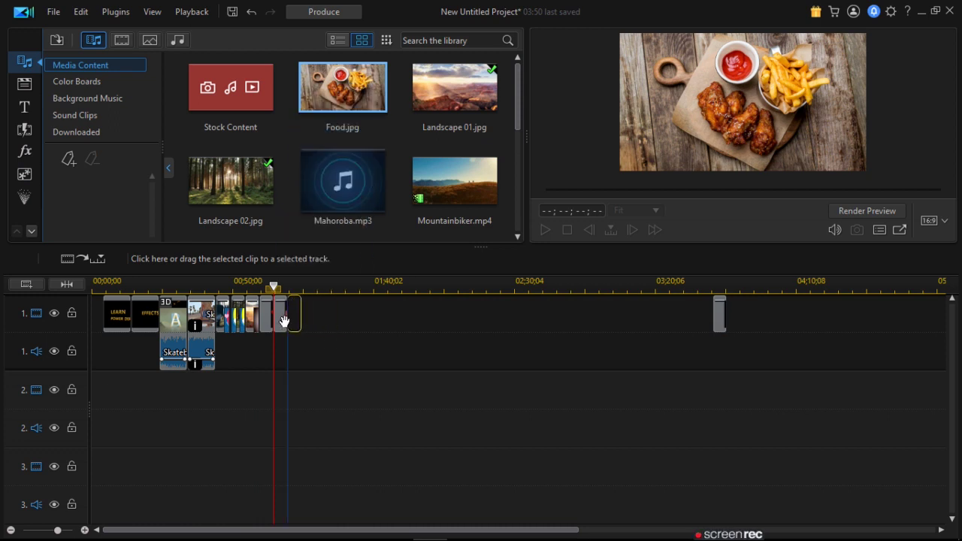
{"action": "left_click", "coordinate": [480, 361]}
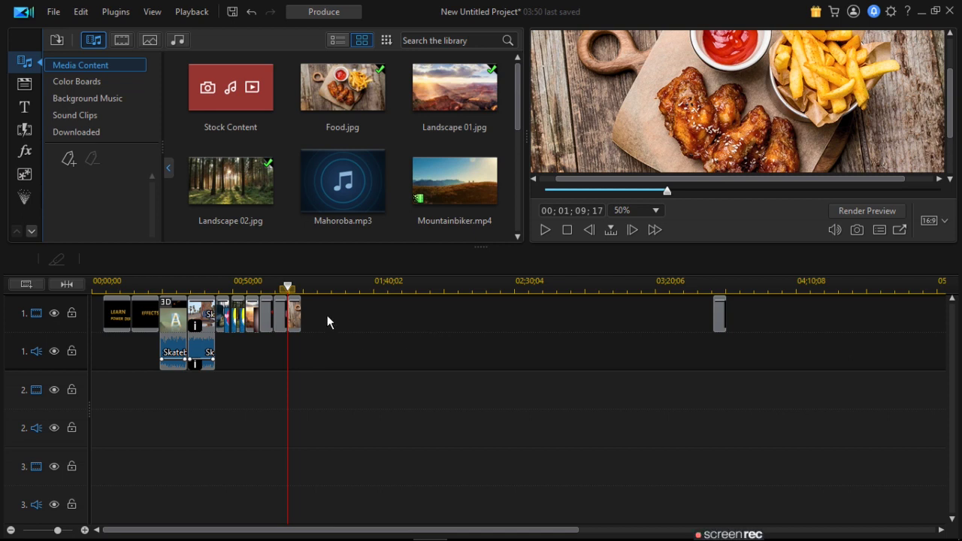
Review the Effect-A particle's parameters in the Particle Designer without changes and add the particle onto the Food.jpg photo with Crossfade
{"action": "left_click", "coordinate": [26, 196]}
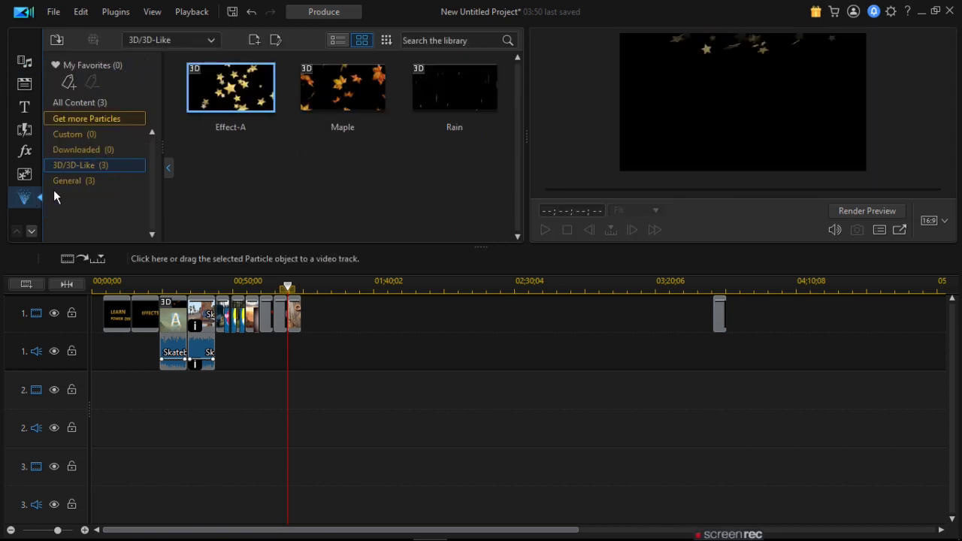
{"action": "mouse_move", "coordinate": [455, 107]}
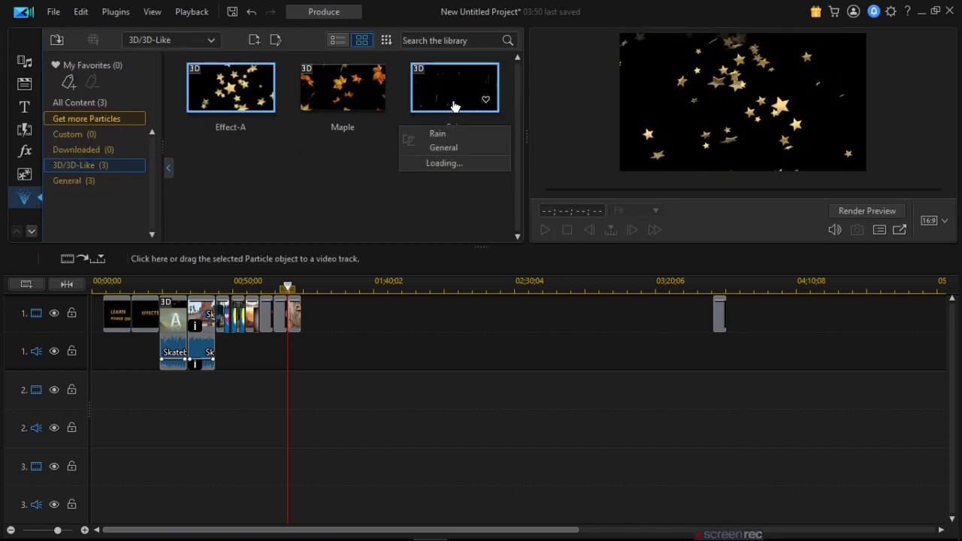
{"action": "mouse_move", "coordinate": [239, 91]}
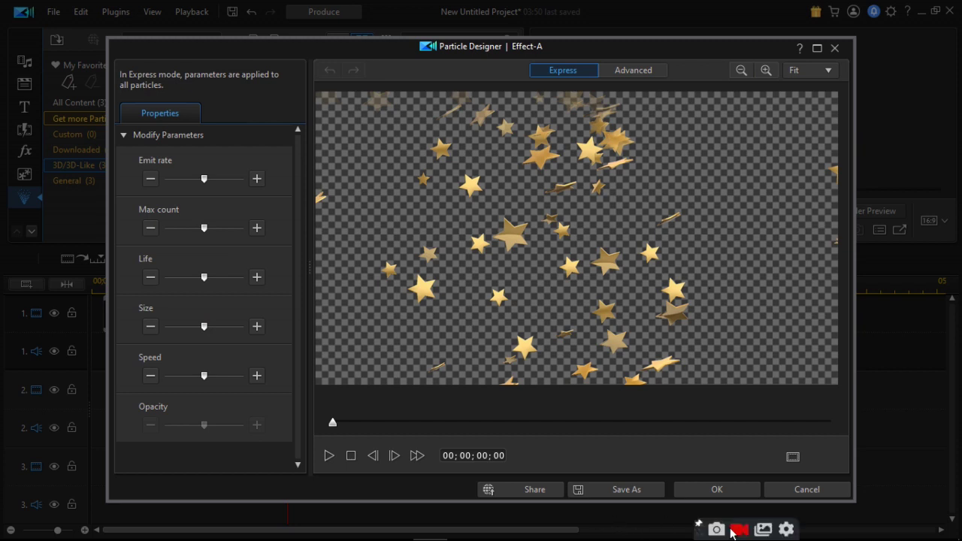
{"action": "left_click", "coordinate": [807, 488]}
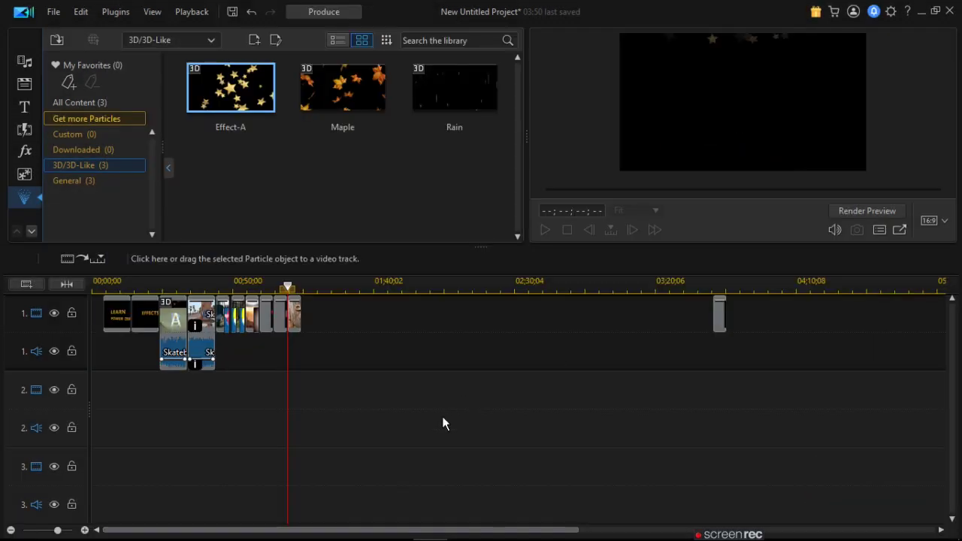
{"action": "left_click_drag", "start_coordinate": [252, 197], "coordinate": [291, 317]}
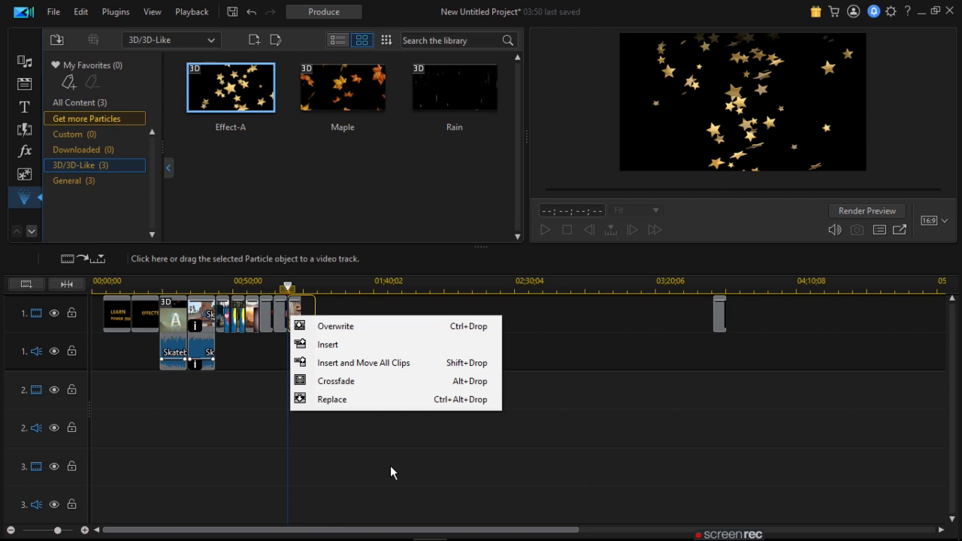
{"action": "left_click", "coordinate": [348, 381]}
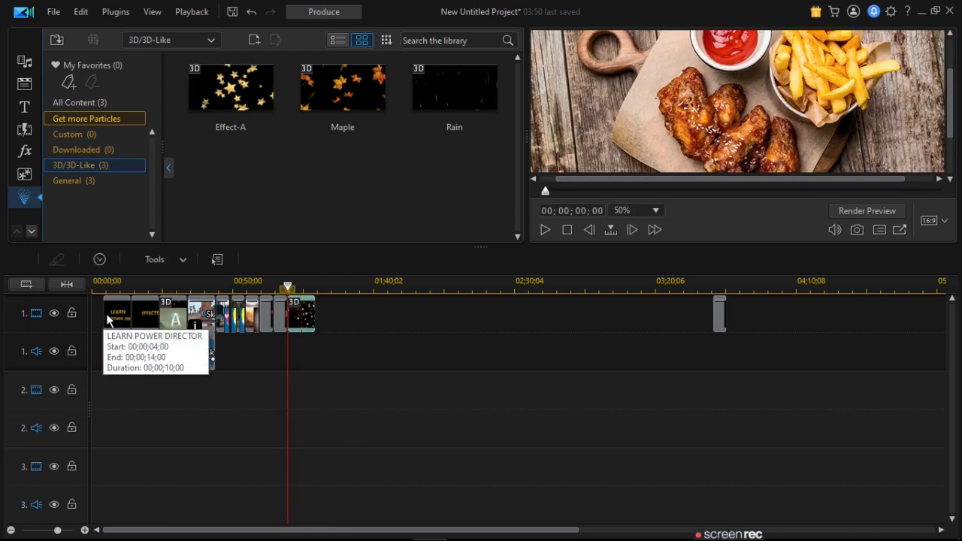
Play back the timeline from the start of the LEARN POWER DIRECTOR title at 00;00;04;00
{"action": "left_click", "coordinate": [106, 314]}
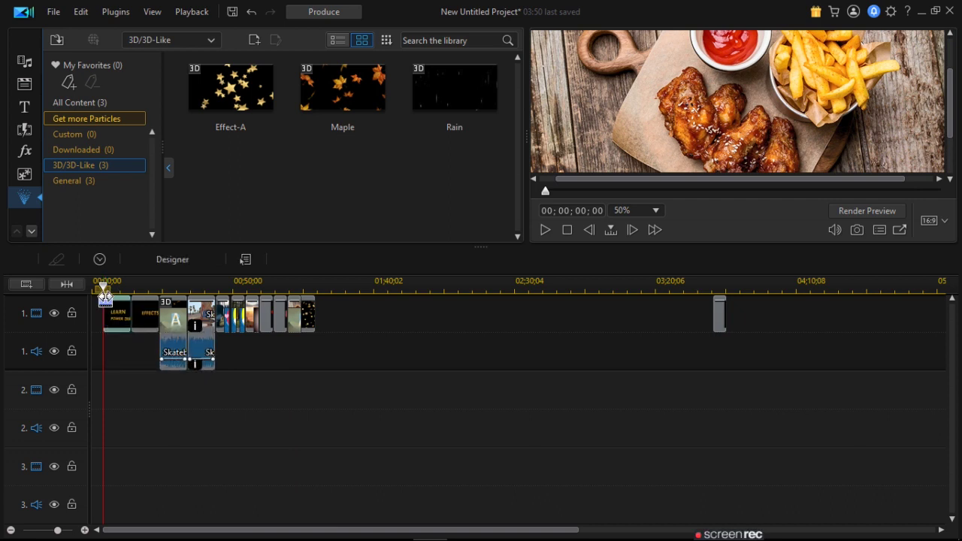
{"action": "left_click", "coordinate": [545, 230]}
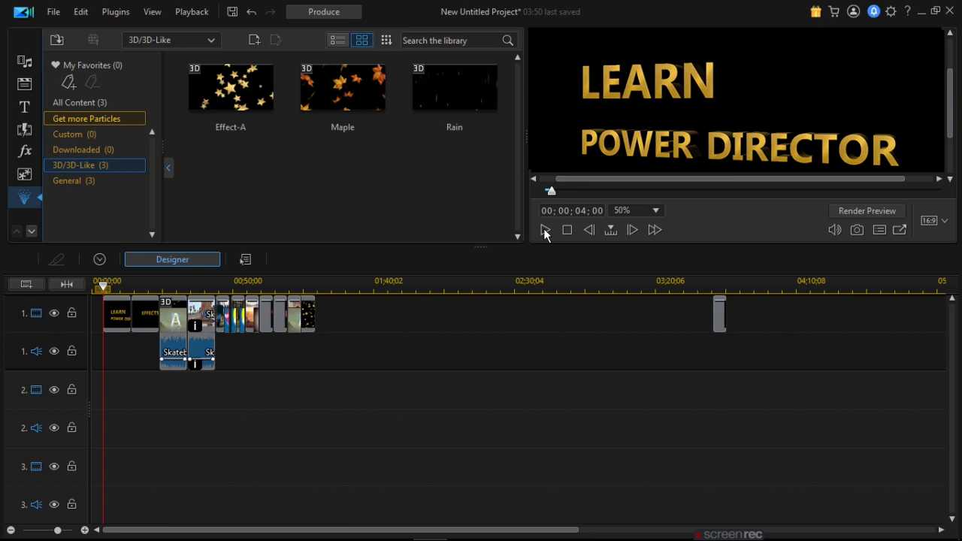
{"action": "left_click", "coordinate": [545, 229]}
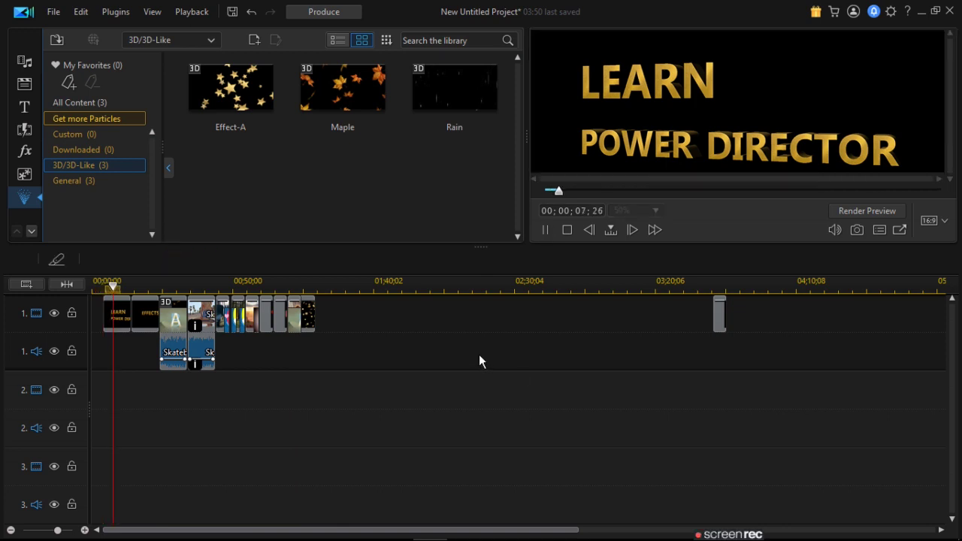